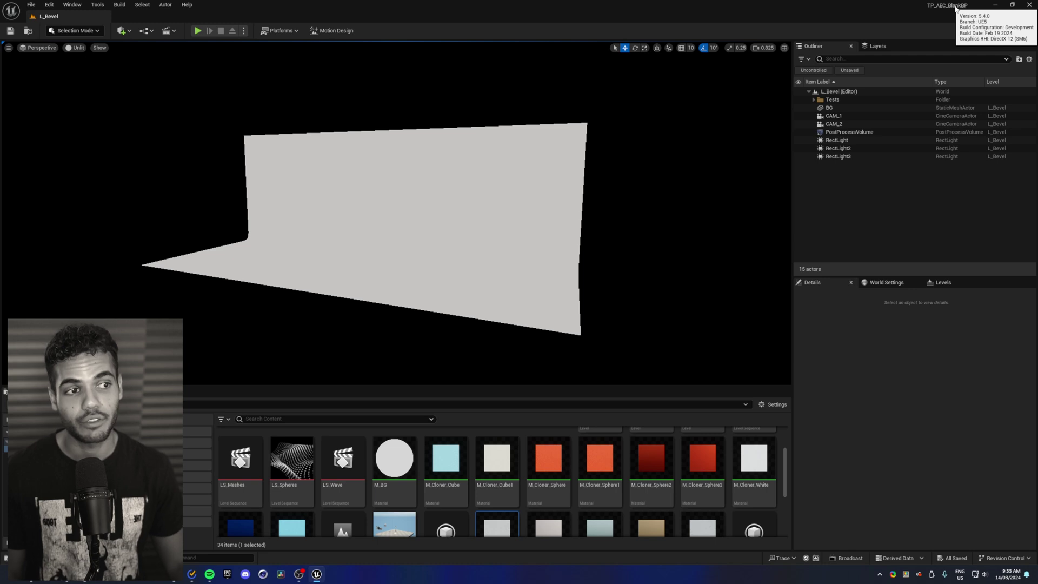
# Step: Search the plugin list for "modeling" to check the Modeling Tools Editor Mode plugin, and close the list
pyautogui.click(48, 5)
pyautogui.click(69, 140)
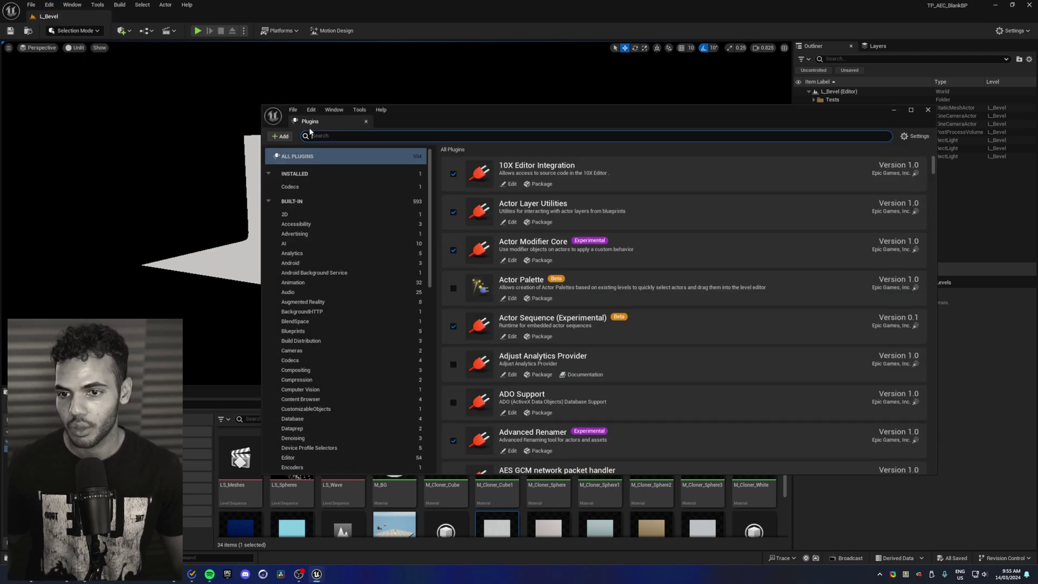
pyautogui.write('modeling')
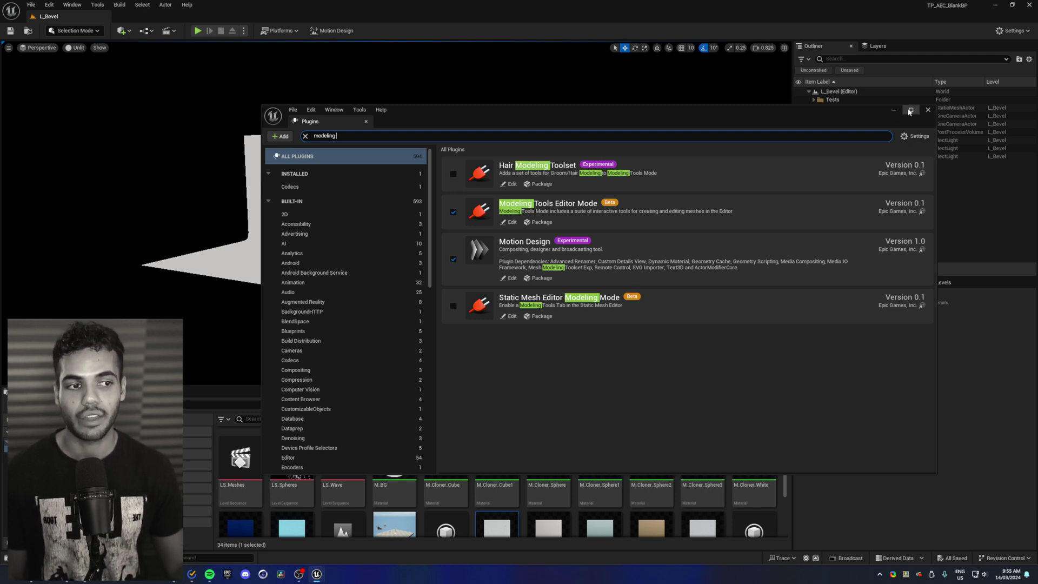
pyautogui.click(928, 111)
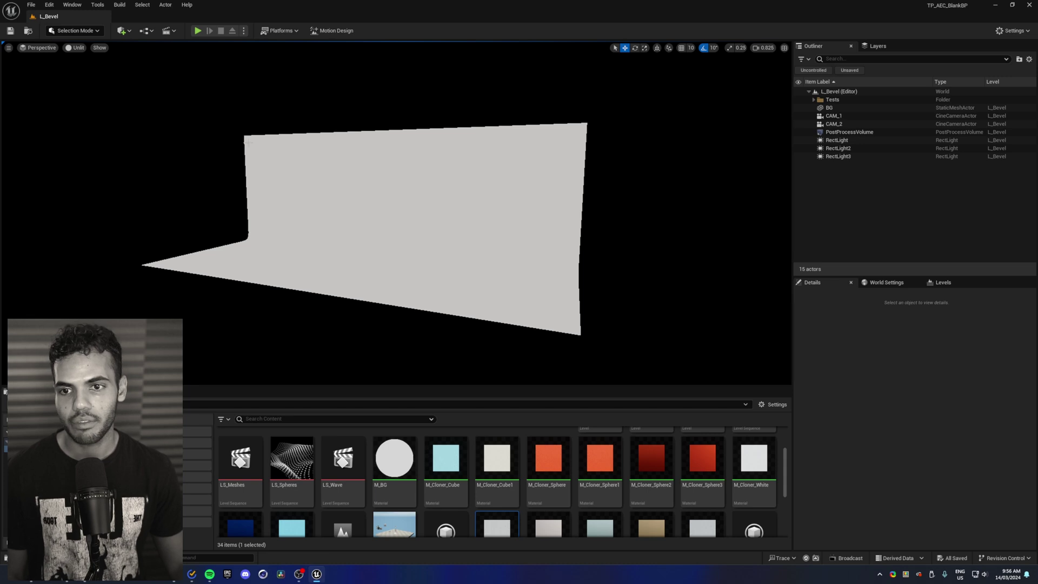
# Step: Switch the editor to Modeling mode and set the viewport to Lit shading
pyautogui.click(76, 31)
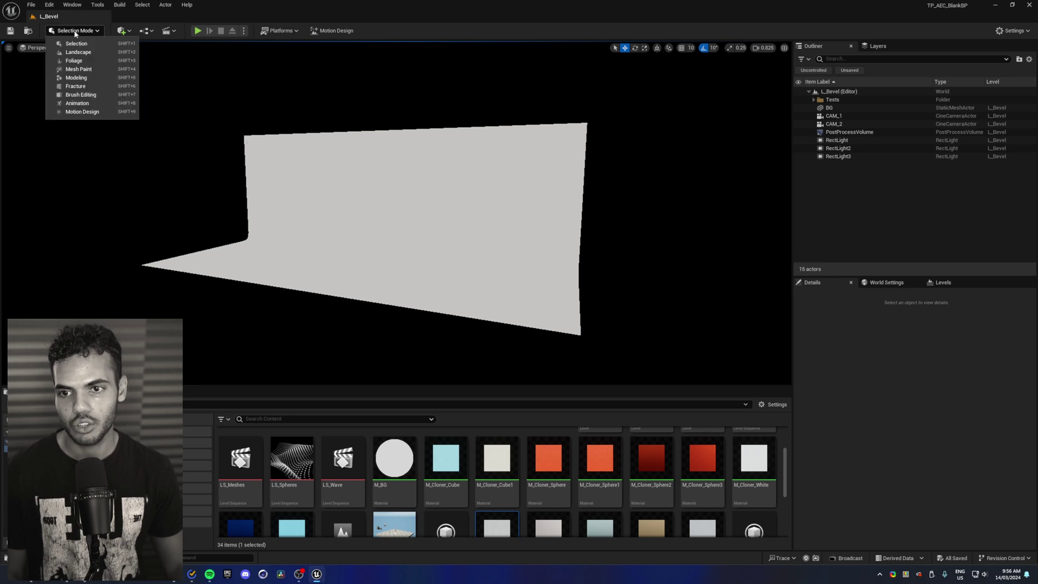
pyautogui.click(79, 79)
pyautogui.moveTo(409, 189); pyautogui.dragTo(417, 193, button='right')
pyautogui.press('w')
pyautogui.hotkey('alt', '4')
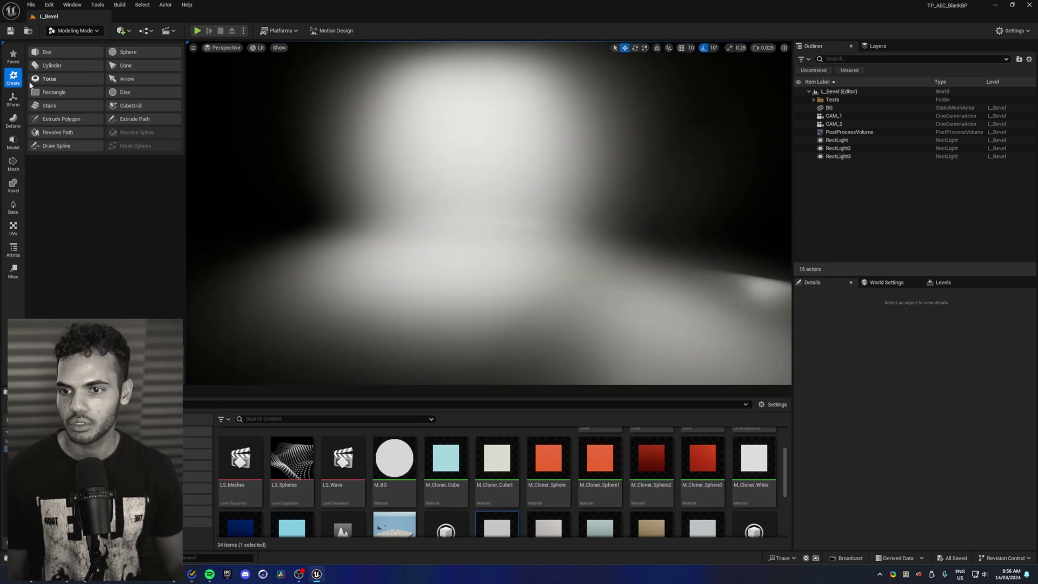
# Step: Create a 100 × 100 × 100 static mesh box on the lit backdrop floor
pyautogui.click(43, 52)
pyautogui.click(480, 292)
pyautogui.moveTo(514, 264); pyautogui.dragTo(429, 308, button='right')
pyautogui.press('w')
pyautogui.scroll(-3, 486, 278)
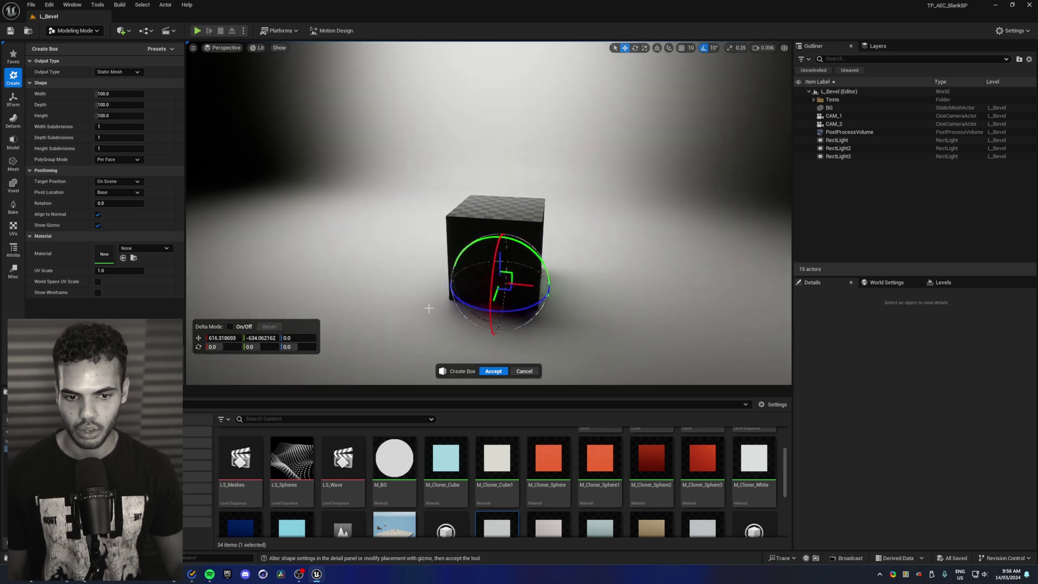
pyautogui.click(493, 371)
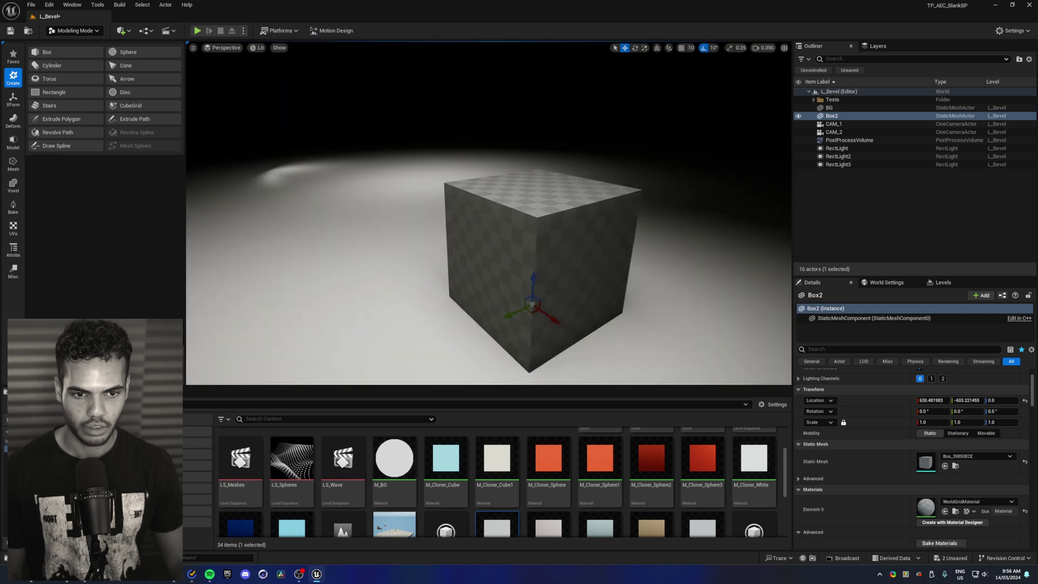
# Step: Start PolyGroup Edit on the box and restrict the selection filter to edges only
pyautogui.press('w')
pyautogui.moveTo(491, 279); pyautogui.dragTo(511, 312, button='right')
pyautogui.press('s')
pyautogui.moveTo(458, 232); pyautogui.dragTo(458, 241, button='right')
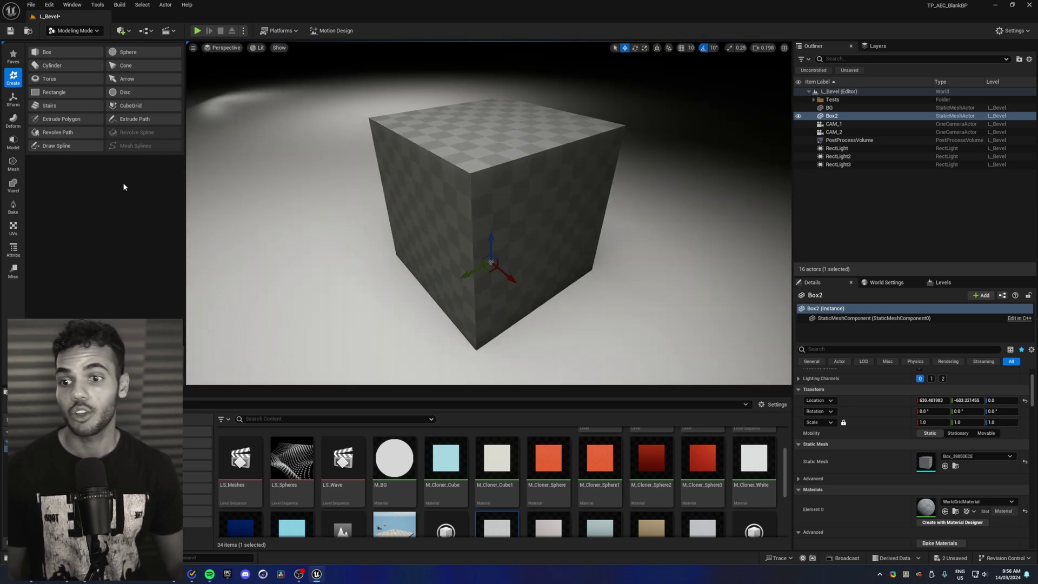
pyautogui.click(16, 144)
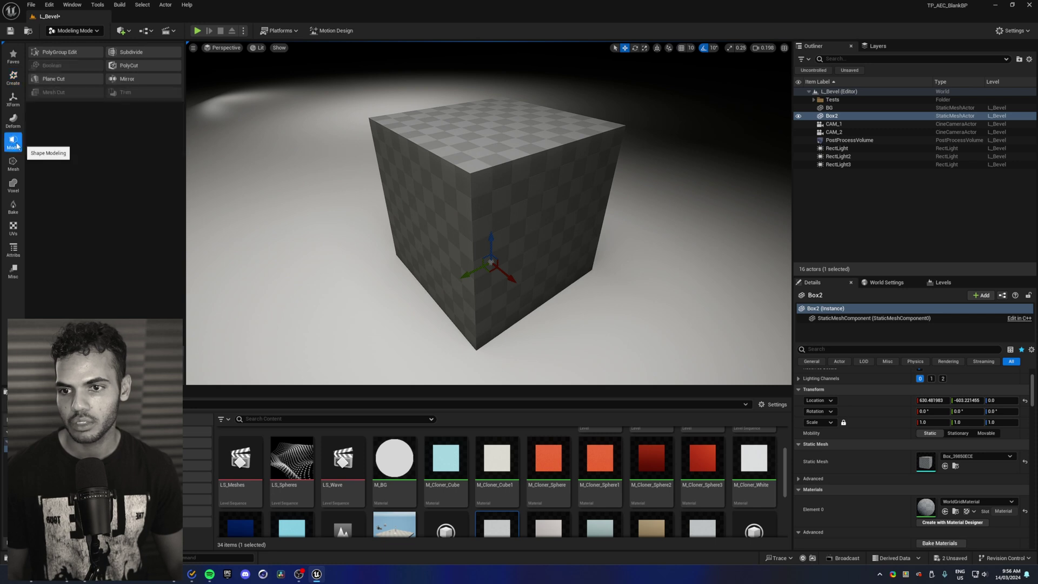
pyautogui.click(70, 54)
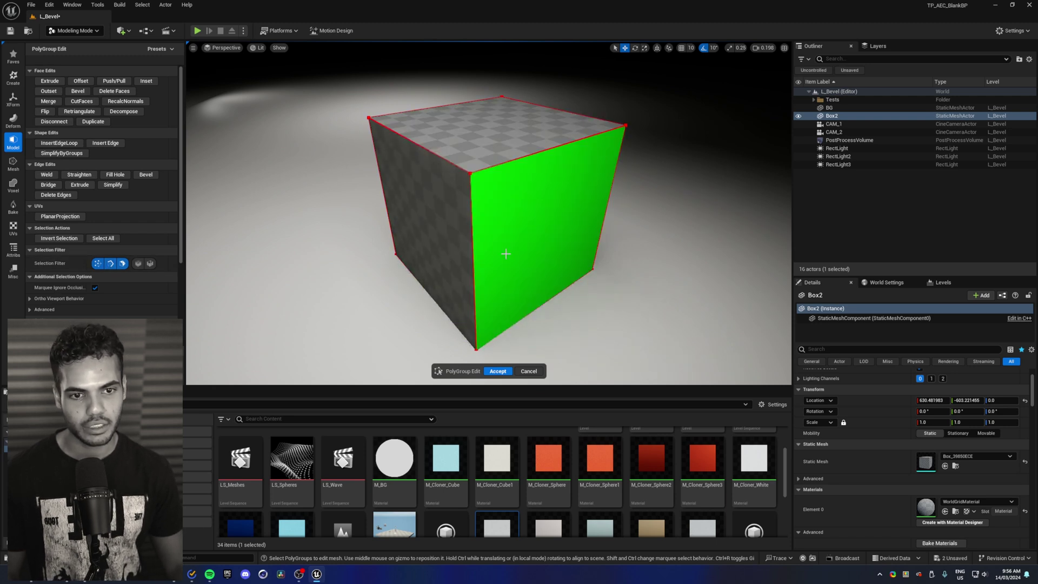
pyautogui.click(97, 264)
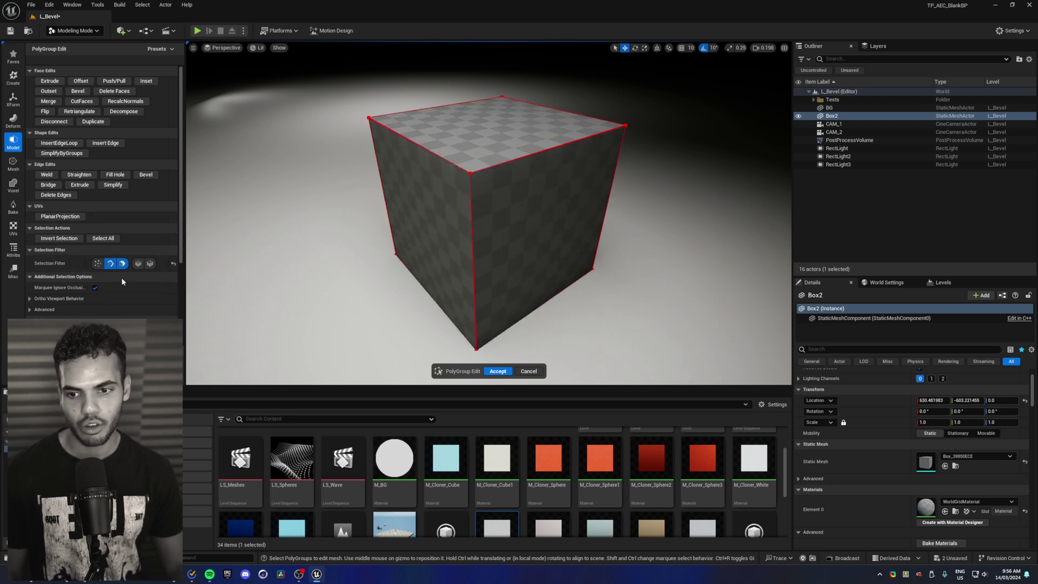
pyautogui.click(123, 264)
# Step: Select all edges of the box, including the hidden ones at the back
pyautogui.moveTo(488, 216); pyautogui.dragTo(479, 207, button='right')
pyautogui.moveTo(313, 116); pyautogui.dragTo(313, 120, button='right')
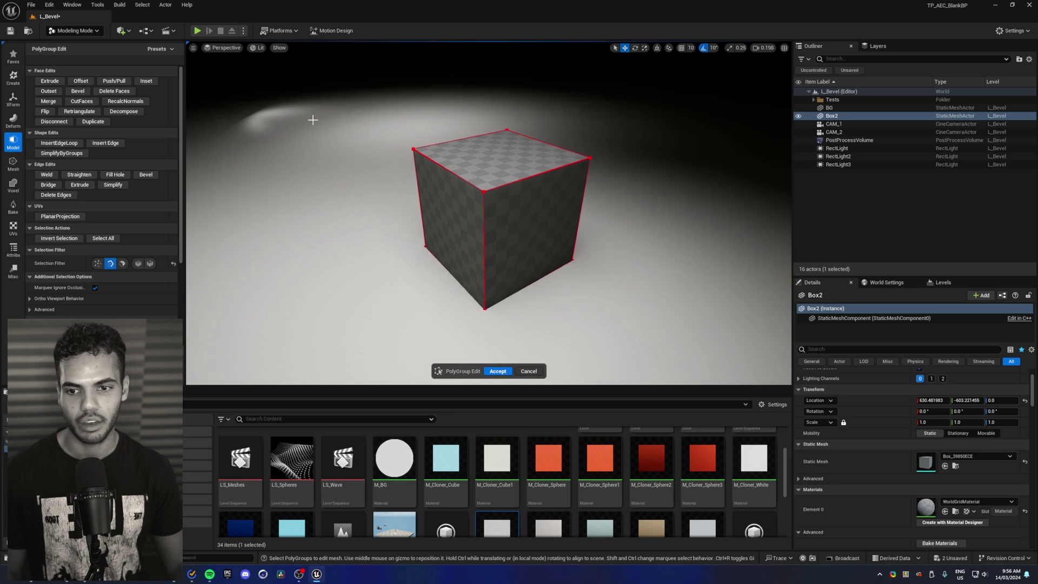
pyautogui.moveTo(349, 89); pyautogui.dragTo(622, 319)
pyautogui.scroll(3, 622, 319)
pyautogui.keyDown('alt'); pyautogui.moveTo(536, 294); pyautogui.dragTo(368, 314); pyautogui.keyUp('alt')
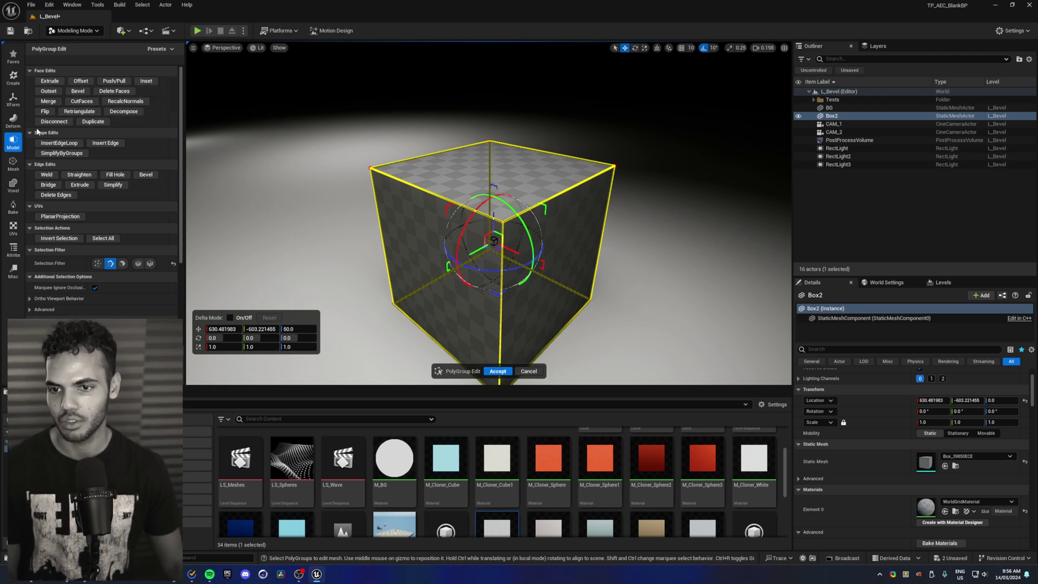
# Step: Bevel the selected edges, trying a bevel distance of 1 and settling on 0.5
pyautogui.click(145, 181)
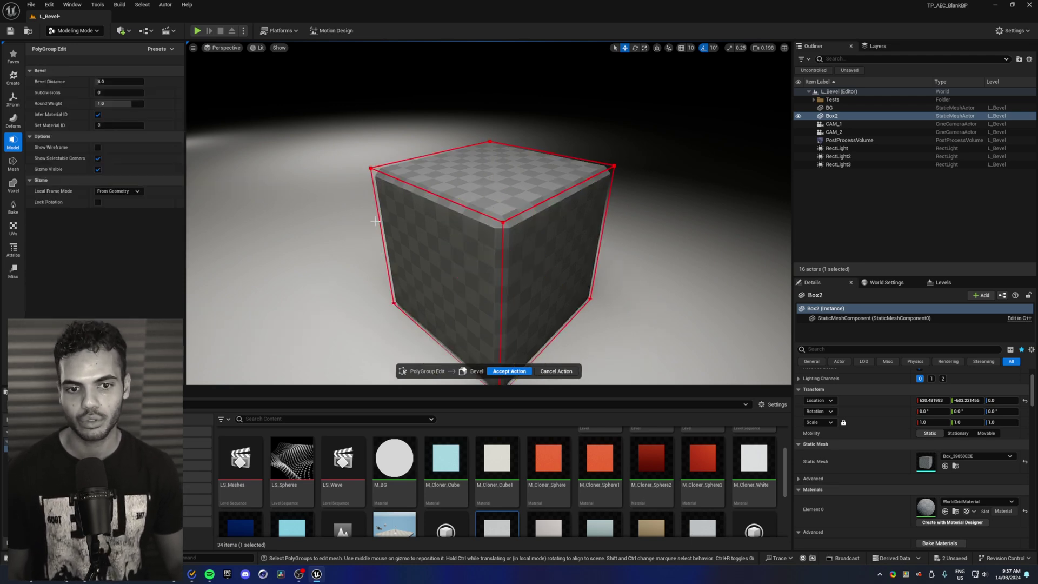
pyautogui.scroll(5, 488, 217)
pyautogui.keyDown('alt'); pyautogui.moveTo(489, 216); pyautogui.dragTo(546, 216); pyautogui.keyUp('alt')
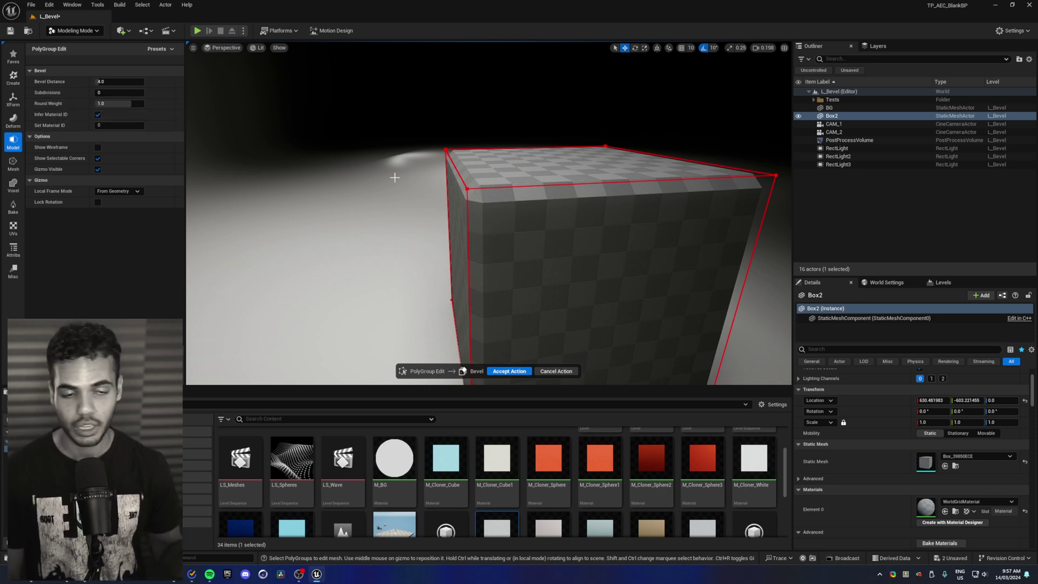
pyautogui.press('a')
pyautogui.moveTo(518, 174); pyautogui.dragTo(519, 175, button='right')
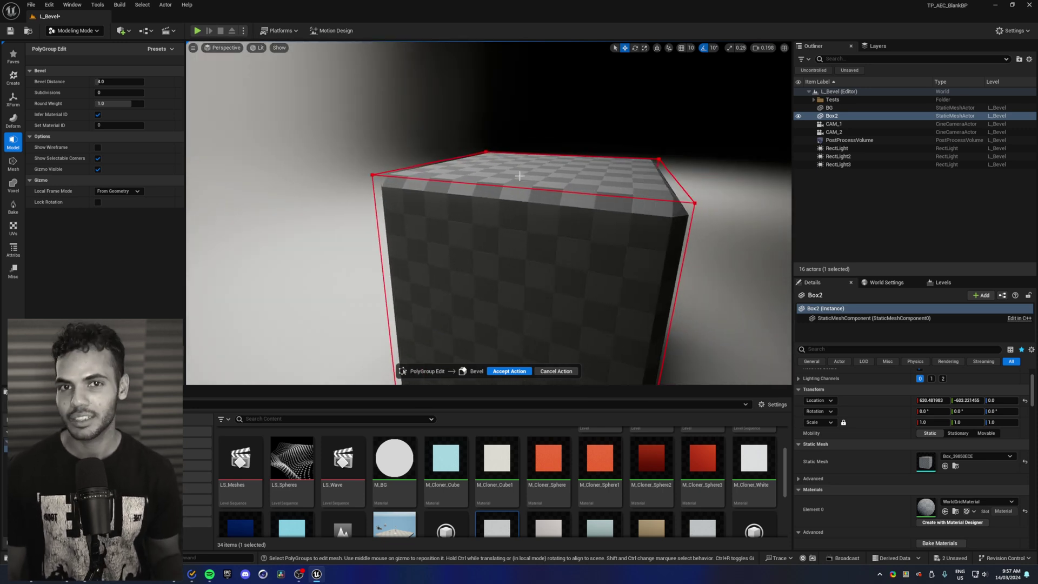
pyautogui.keyDown('alt'); pyautogui.moveTo(519, 176); pyautogui.dragTo(414, 179); pyautogui.keyUp('alt')
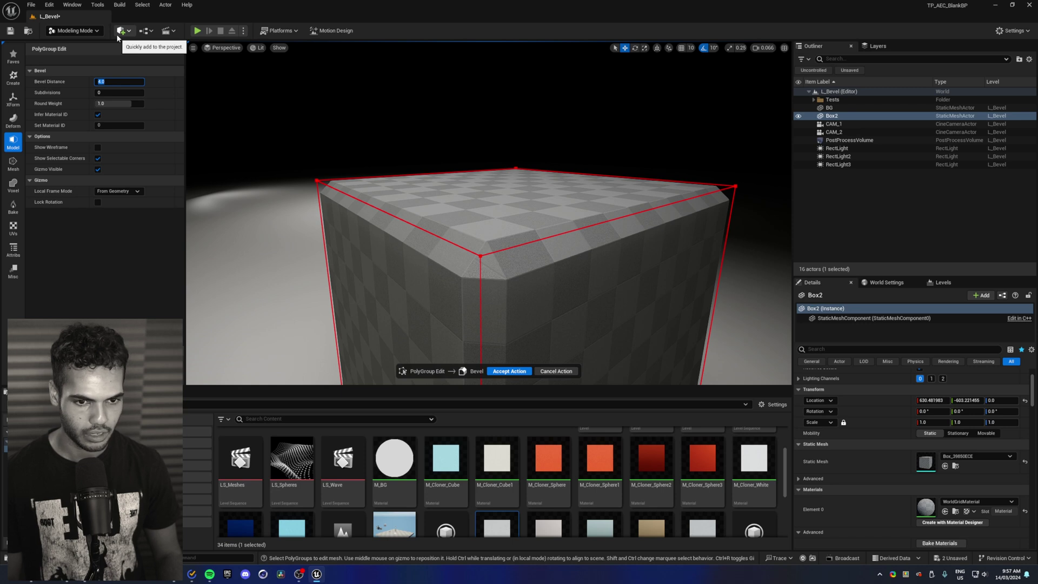
pyautogui.write('1')
pyautogui.press('Return')
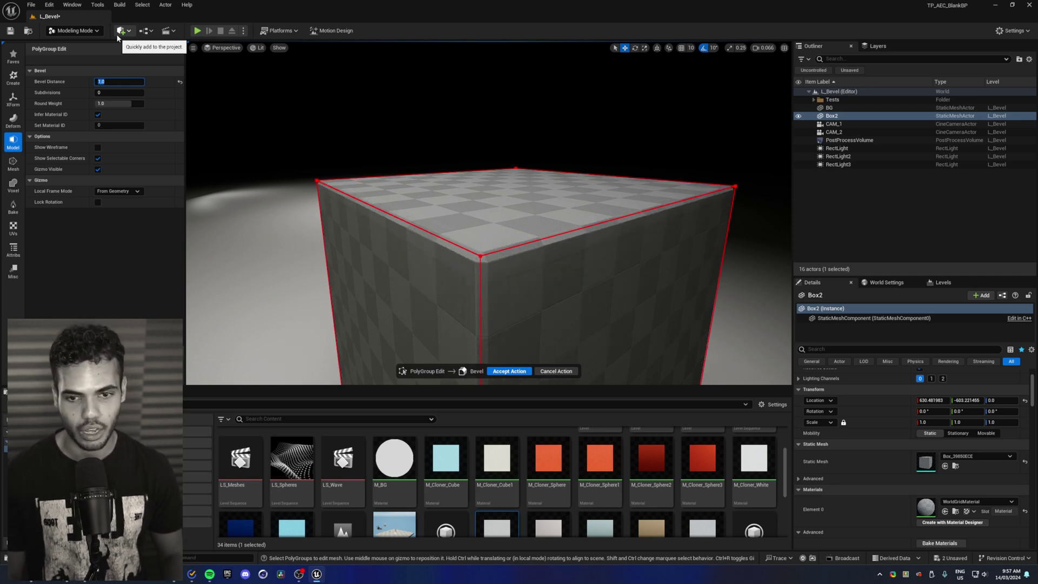
pyautogui.write('0.5')
pyautogui.press('Return')
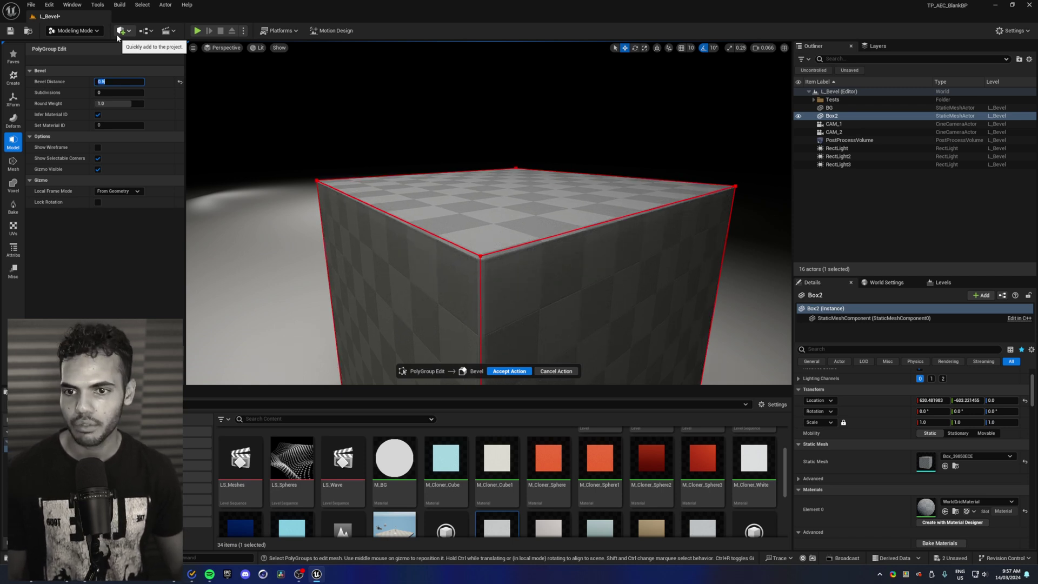
# Step: Set the bevel subdivisions to 3 and examine the rounding at the box's corner
pyautogui.press('w')
pyautogui.moveTo(432, 227); pyautogui.dragTo(433, 267, button='right')
pyautogui.scroll(1, 432, 267)
pyautogui.press('s')
pyautogui.scroll(-2, 432, 267)
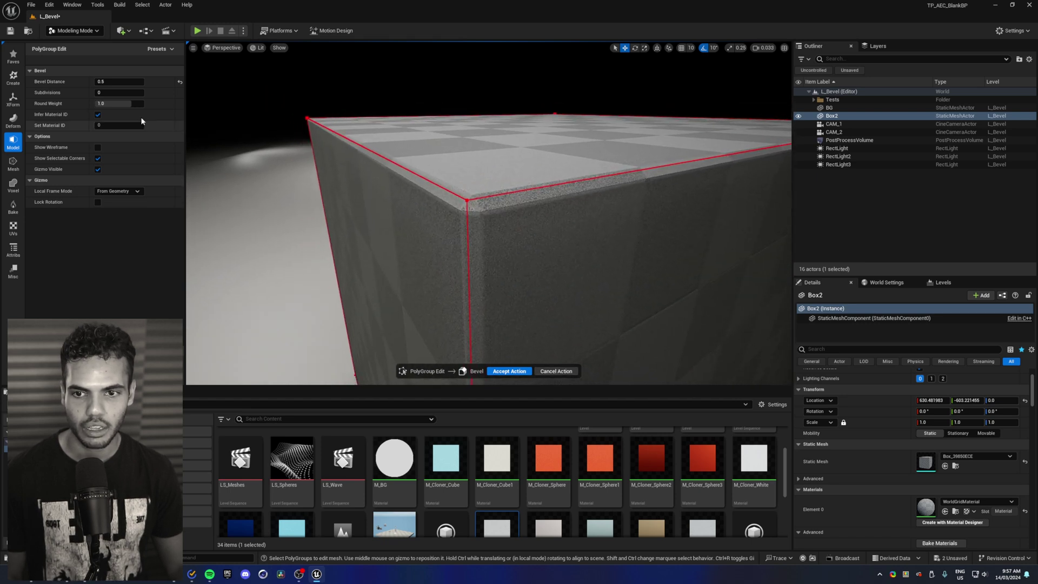
pyautogui.write('3')
pyautogui.press('Return')
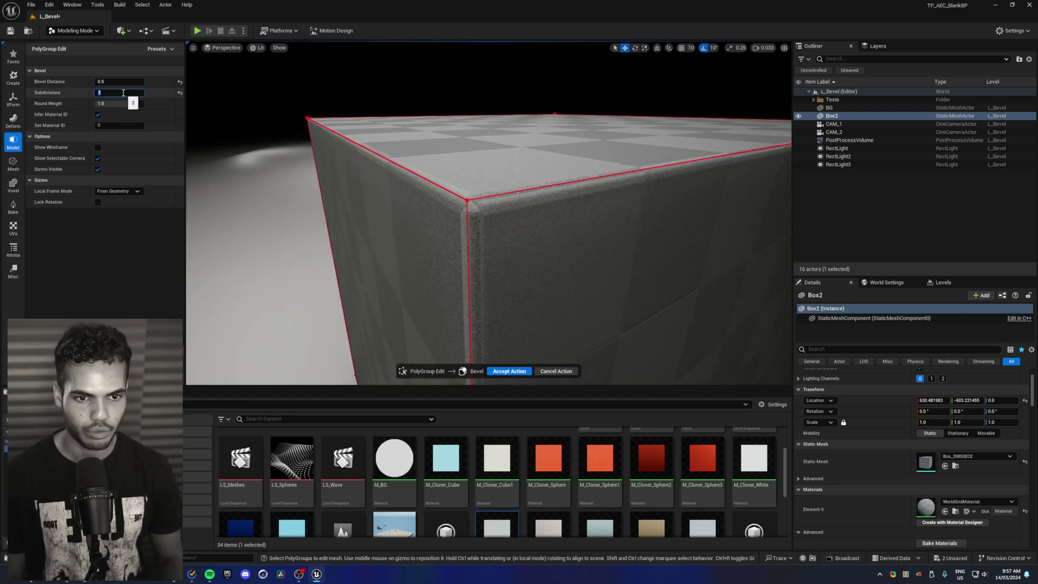
pyautogui.press('d')
pyautogui.press('q')
pyautogui.moveTo(432, 227); pyautogui.dragTo(389, 171, button='right')
pyautogui.press('q')
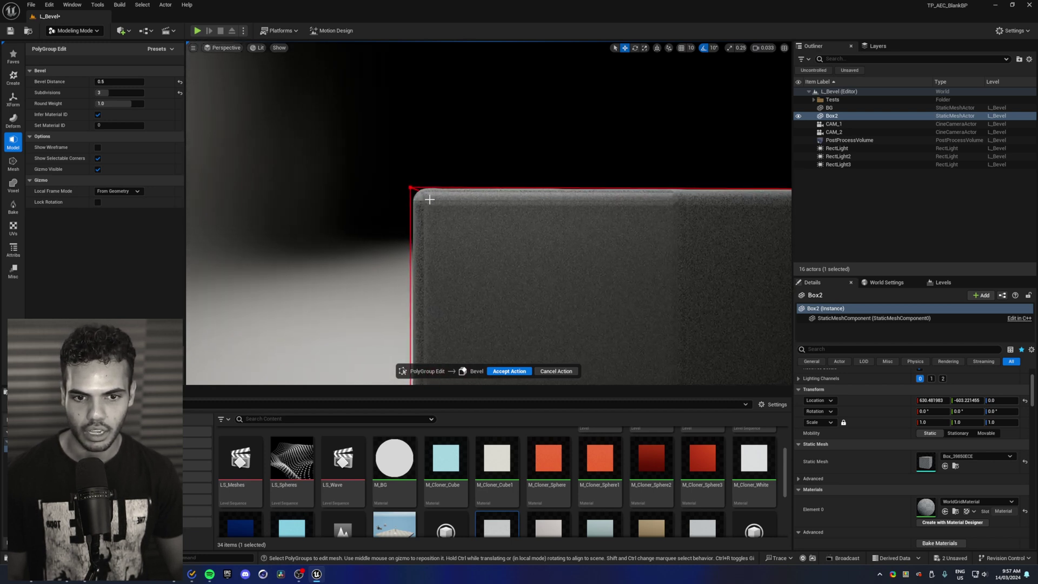
# Step: Compare lower bevel subdivision counts starting from 0, and set the subdivisions to 6
pyautogui.click(115, 92)
pyautogui.write('0')
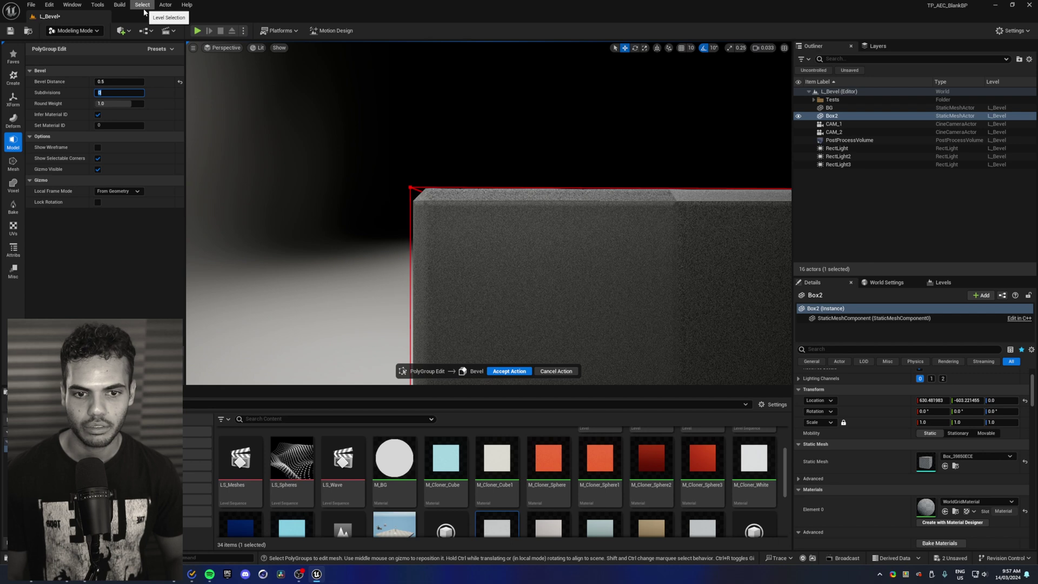
pyautogui.write('1')
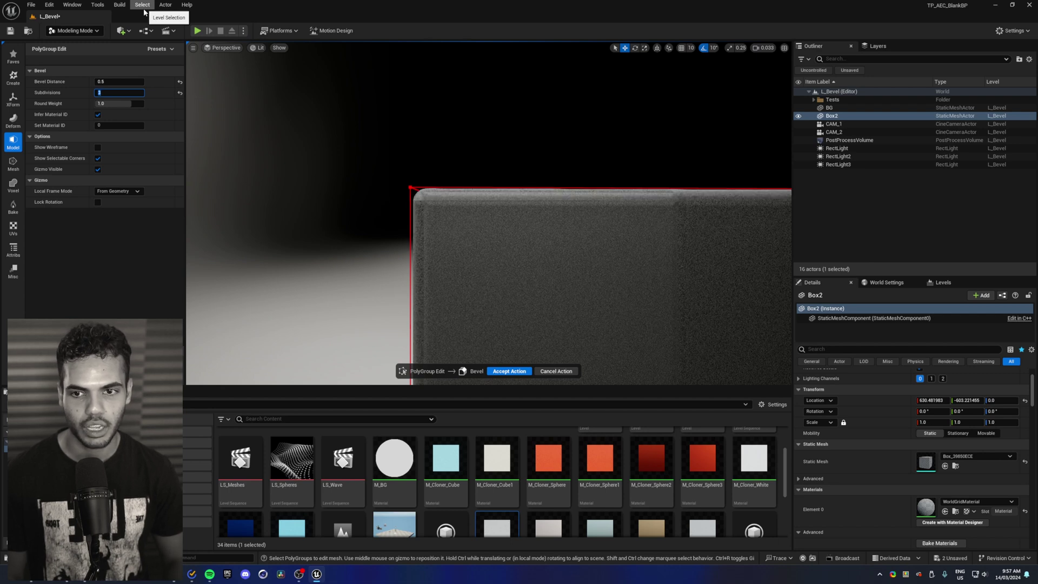
pyautogui.write('2')
pyautogui.write('6')
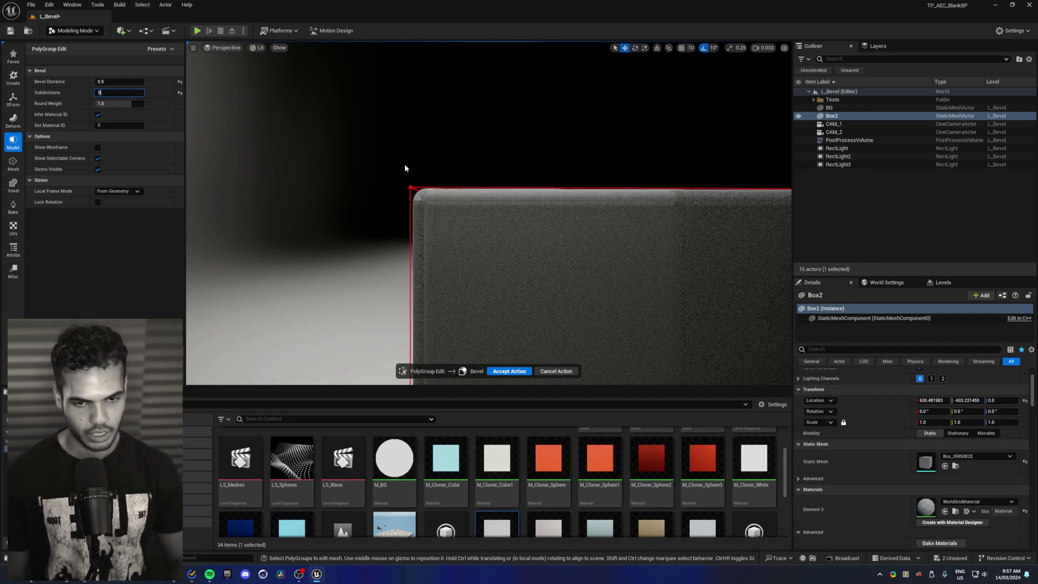
pyautogui.press('Return')
# Step: Turn on the bevel's wireframe display and accept the bevel with 6 subdivisions, completing the PolyGroup edit
pyautogui.click(97, 147)
pyautogui.keyDown('alt'); pyautogui.moveTo(415, 181); pyautogui.dragTo(497, 228); pyautogui.keyUp('alt')
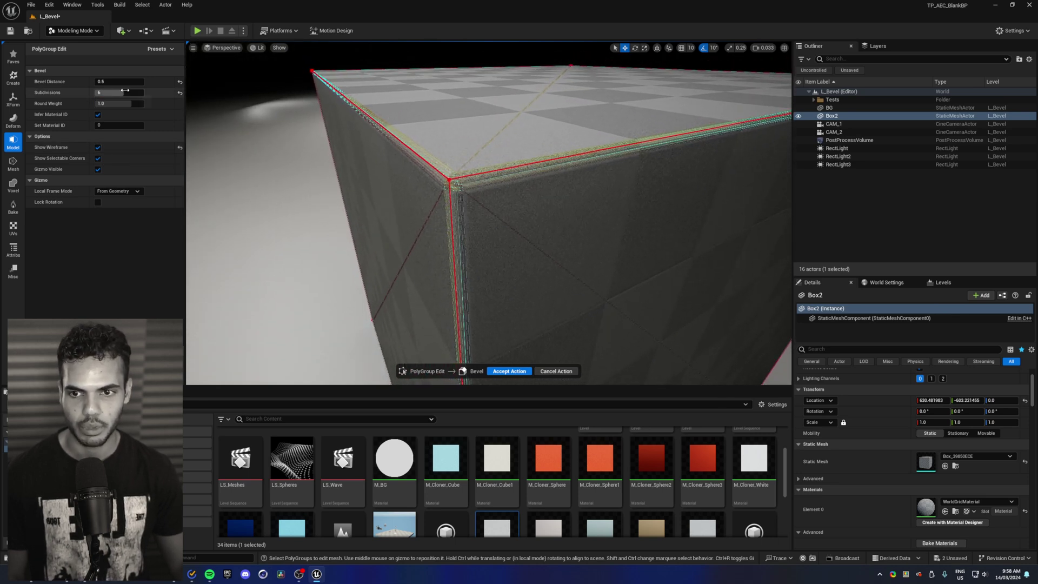
pyautogui.write('0')
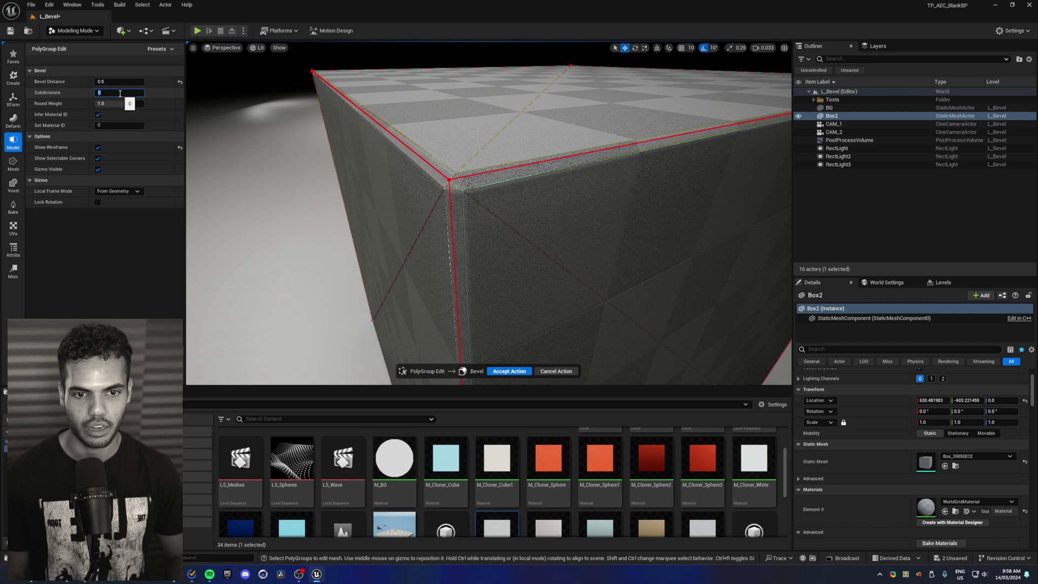
pyautogui.write('6')
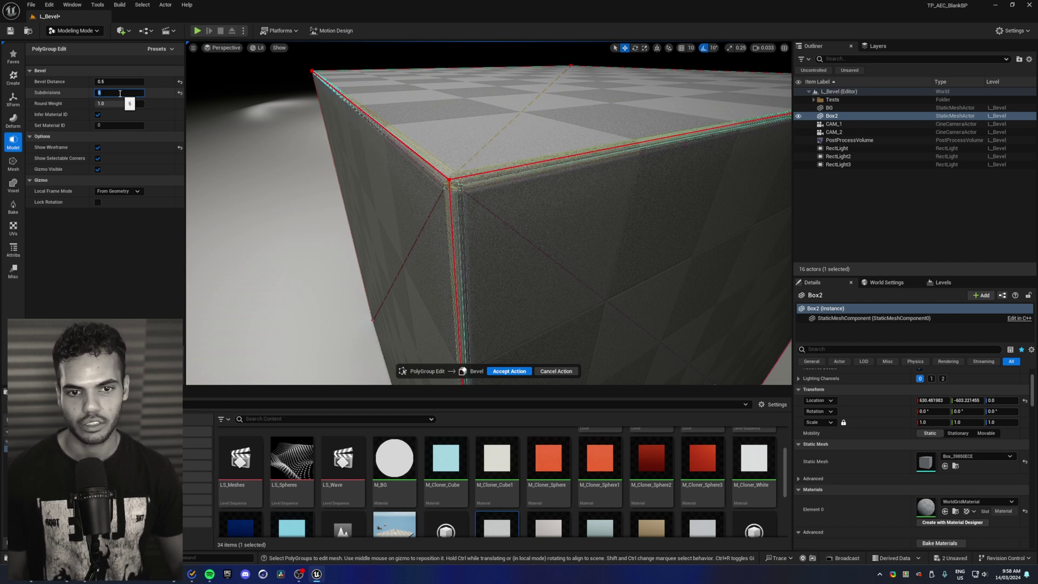
pyautogui.click(508, 371)
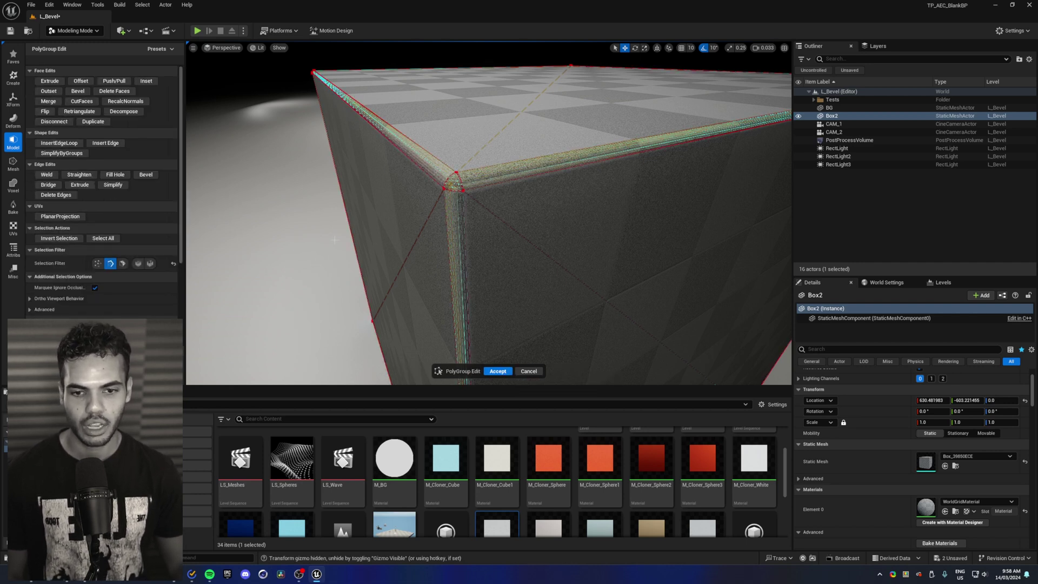
pyautogui.click(495, 370)
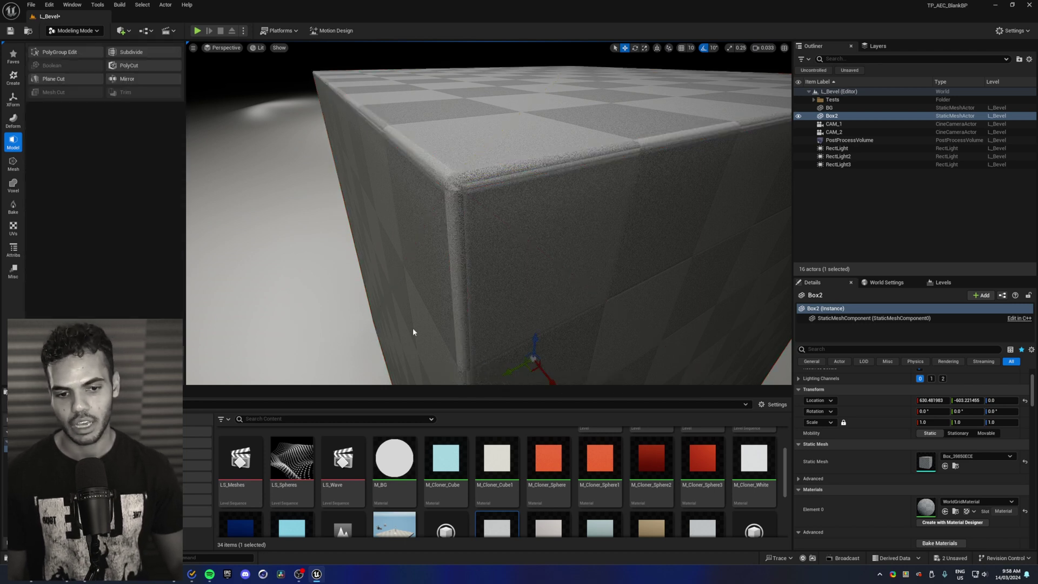
# Step: Apply the MI_Metal_02 material instance to the beveled box
pyautogui.moveTo(433, 239); pyautogui.dragTo(466, 234, button='right')
pyautogui.scroll(4, 459, 228)
pyautogui.press('s')
pyautogui.scroll(-2, 553, 481)
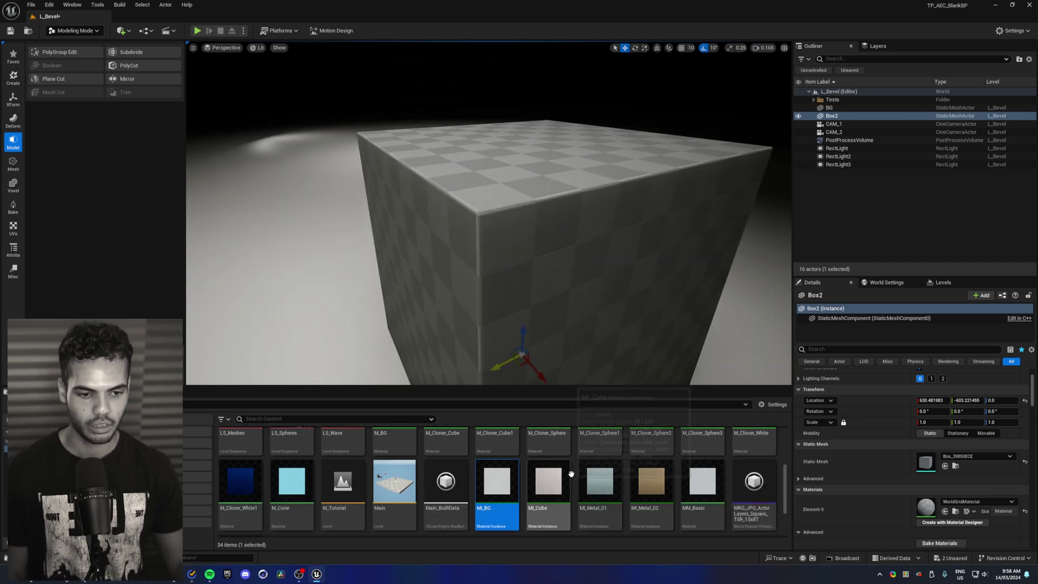
pyautogui.click(651, 481)
pyautogui.moveTo(651, 481); pyautogui.dragTo(548, 302)
pyautogui.scroll(3, 549, 301)
pyautogui.moveTo(549, 301)
pyautogui.mouseDown(button='right')
pyautogui.moveTo(533, 297)
pyautogui.moveTo(552, 294)
pyautogui.moveTo(540, 299)
pyautogui.mouseUp(button='right')
pyautogui.press('d')
pyautogui.press('a')
pyautogui.press('s')
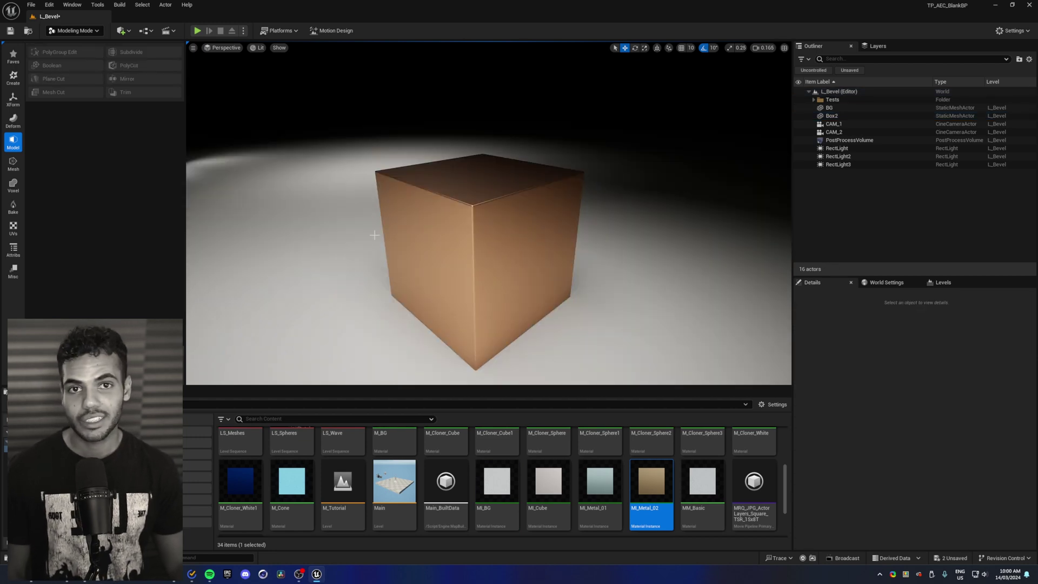
# Step: In a PolyGroup edit, inset one side face of the box slightly and extrude it a short distance outward
pyautogui.moveTo(374, 234)
pyautogui.mouseDown(button='right')
pyautogui.moveTo(356, 235)
pyautogui.moveTo(368, 238)
pyautogui.moveTo(354, 254)
pyautogui.moveTo(379, 238)
pyautogui.mouseUp(button='right')
pyautogui.press('w')
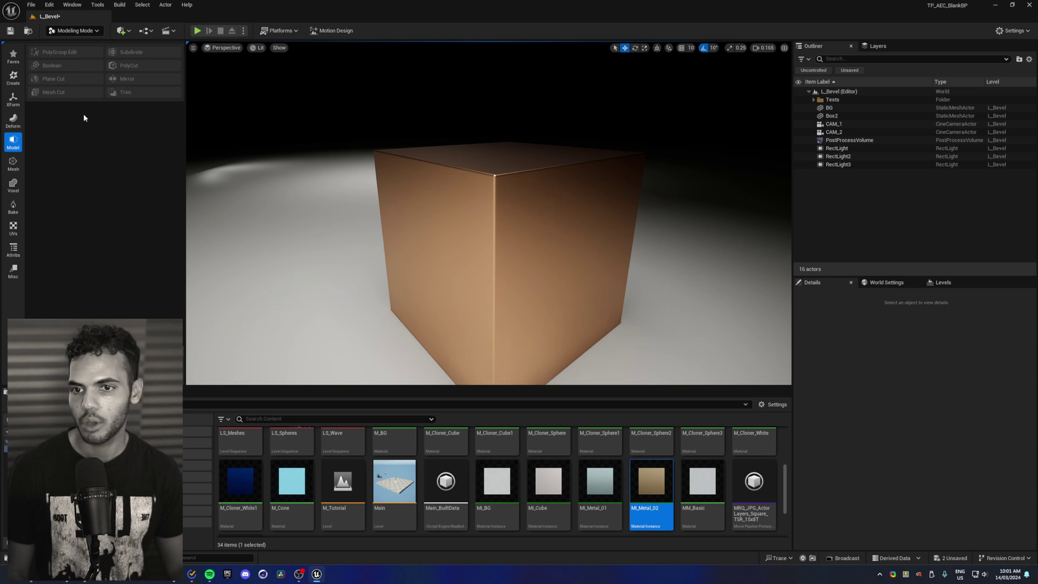
pyautogui.click(73, 51)
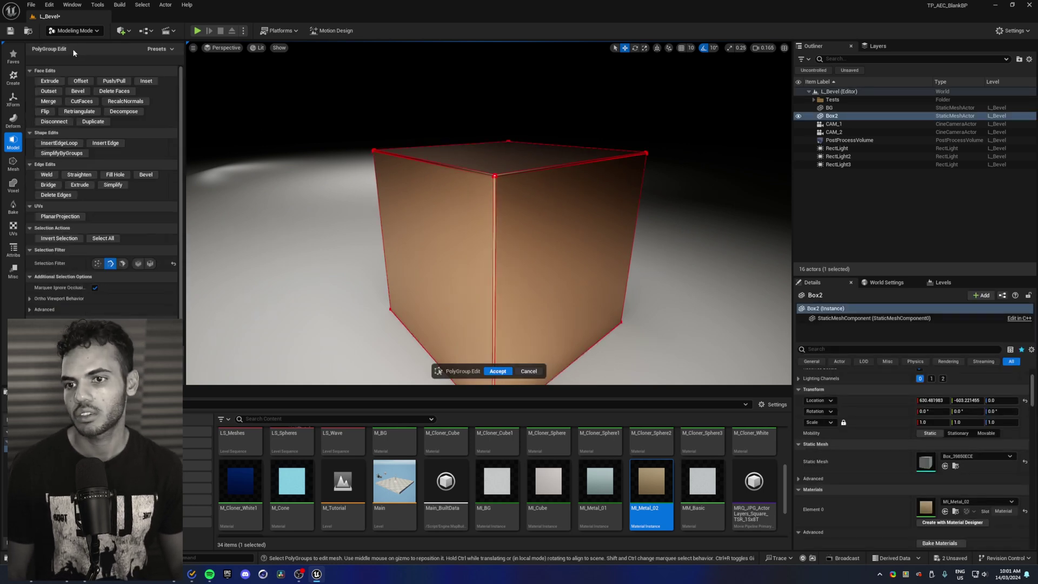
pyautogui.scroll(2, 340, 204)
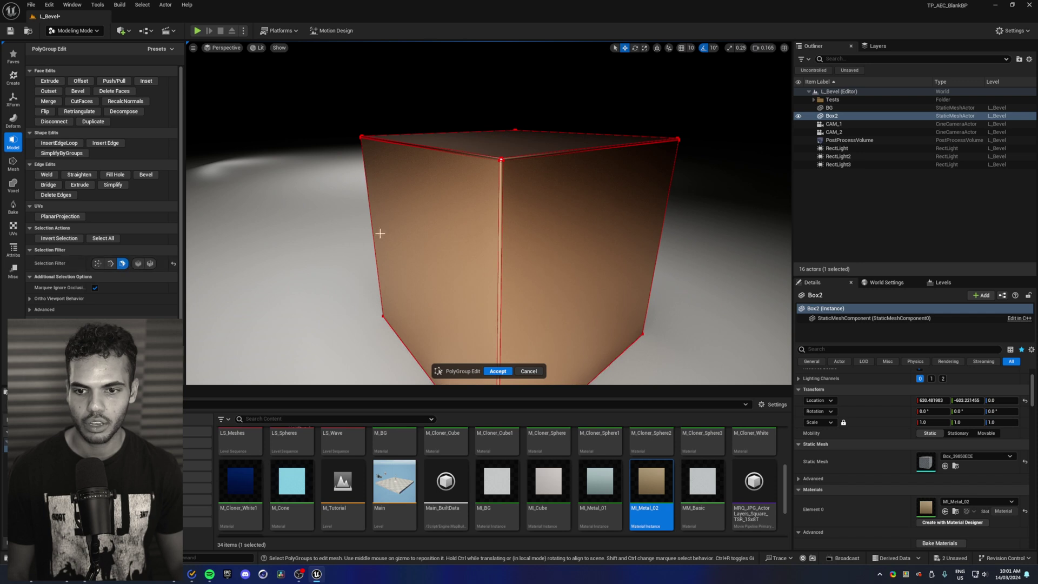
pyautogui.click(466, 209)
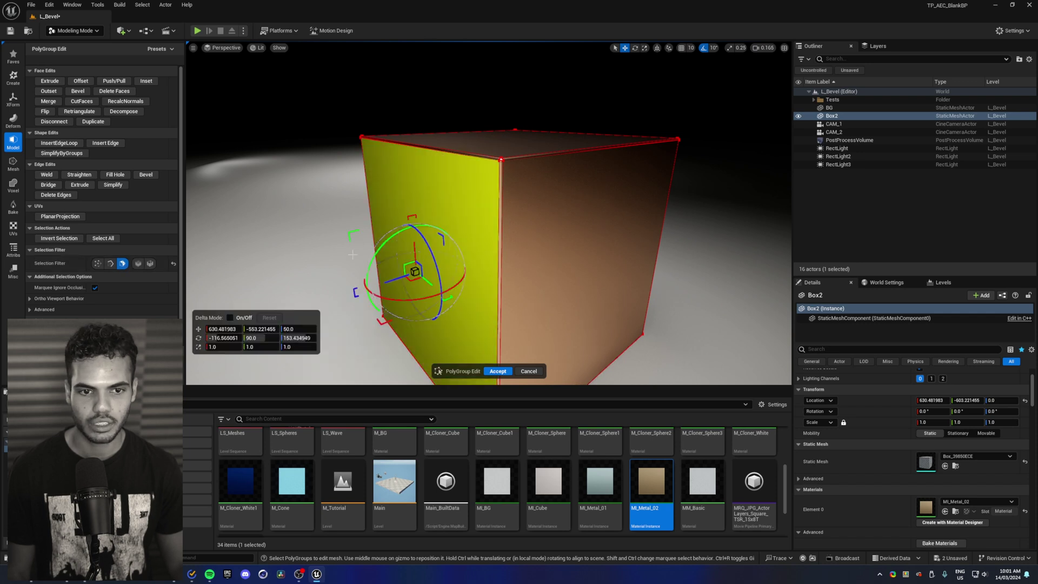
pyautogui.click(142, 81)
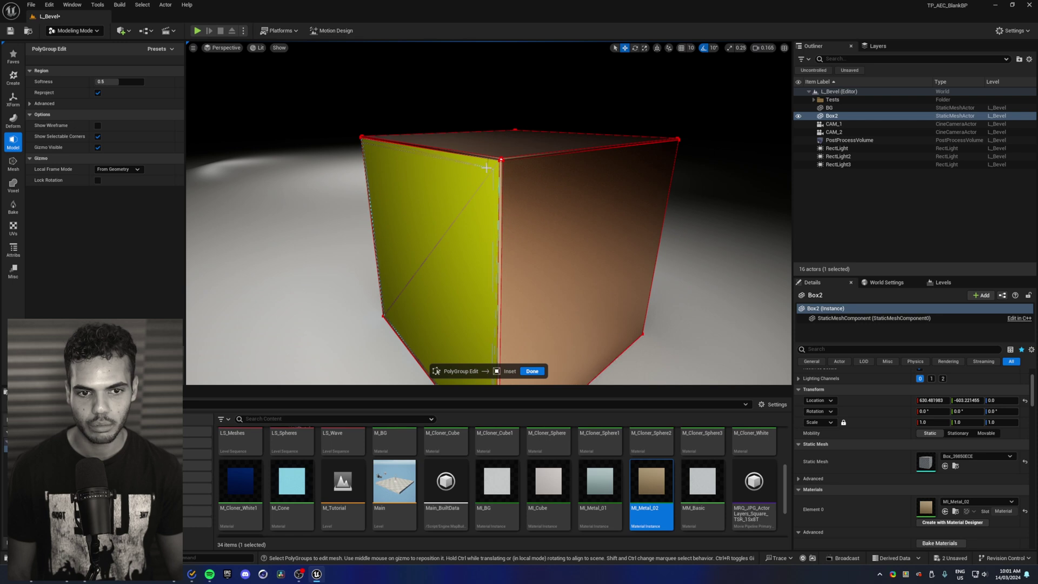
pyautogui.click(486, 168)
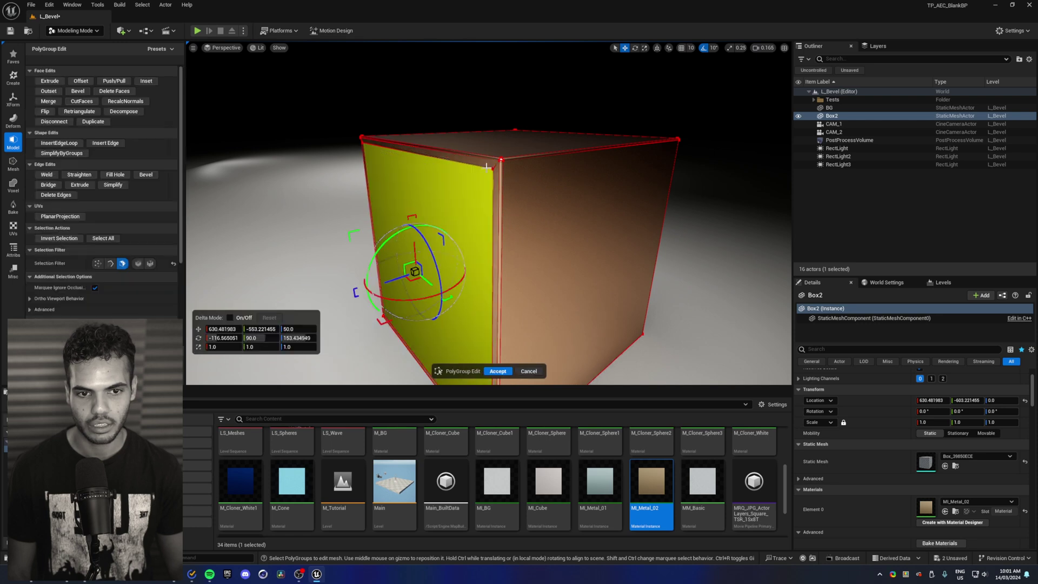
pyautogui.click(58, 83)
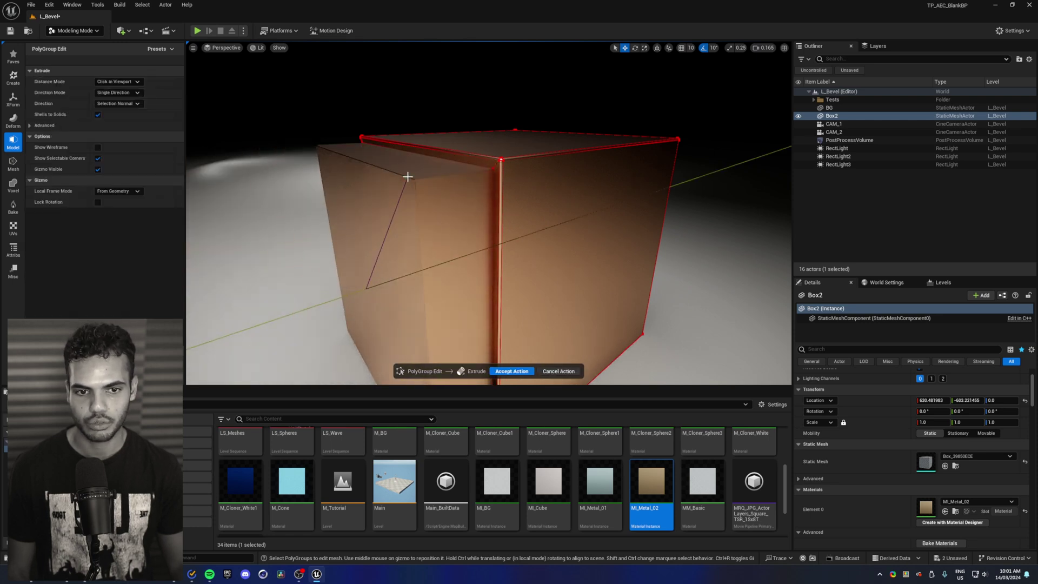
pyautogui.click(482, 171)
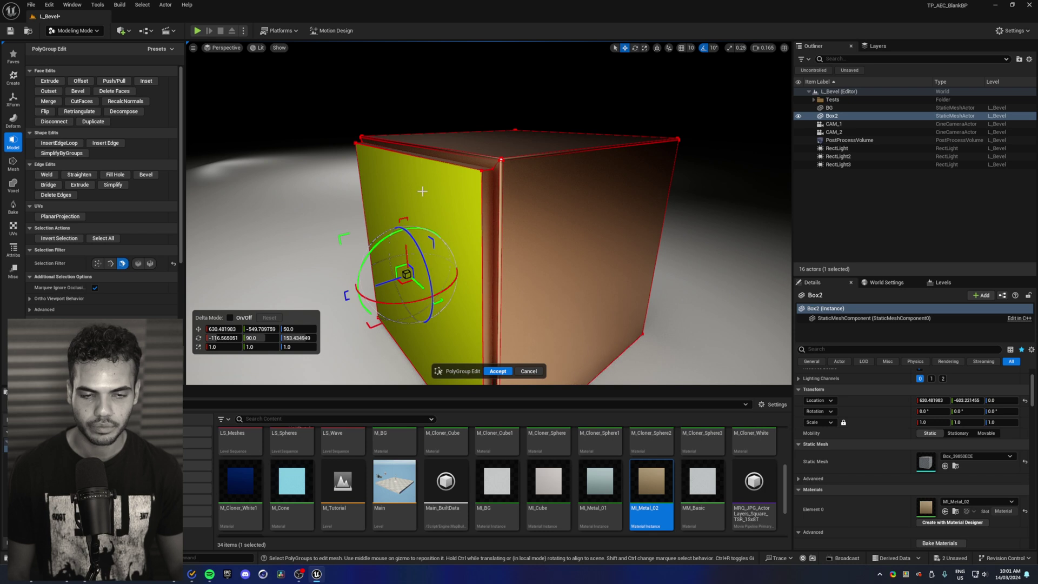
# Step: Inset the raised panel's face again, extrude it slightly inward to form a thin rim, and accept the PolyGroup edit
pyautogui.click(145, 81)
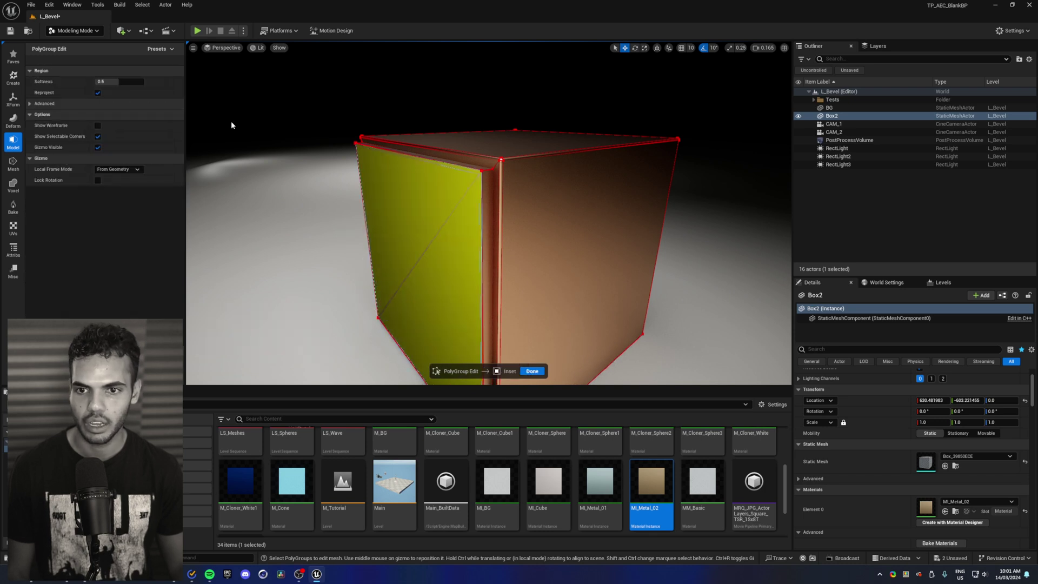
pyautogui.click(477, 172)
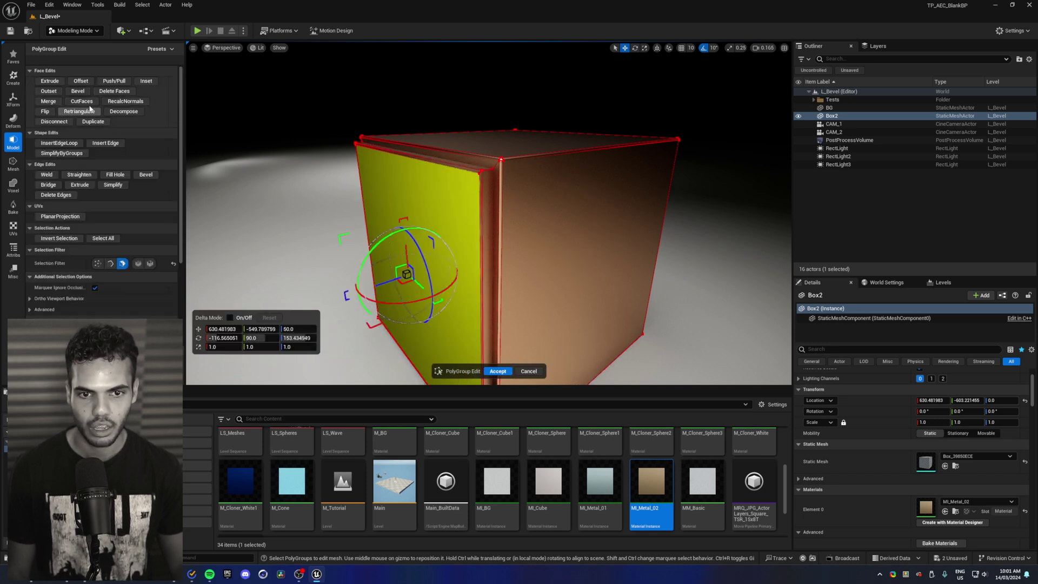
pyautogui.click(59, 83)
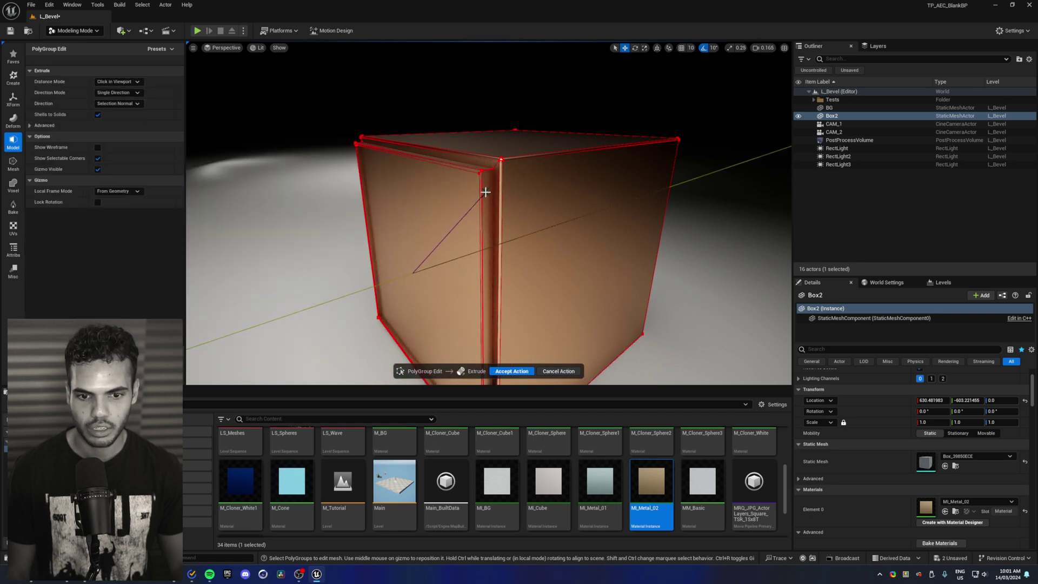
pyautogui.click(480, 194)
pyautogui.moveTo(458, 206); pyautogui.dragTo(519, 233, button='right')
pyautogui.click(502, 371)
pyautogui.moveTo(423, 213); pyautogui.dragTo(371, 139, button='right')
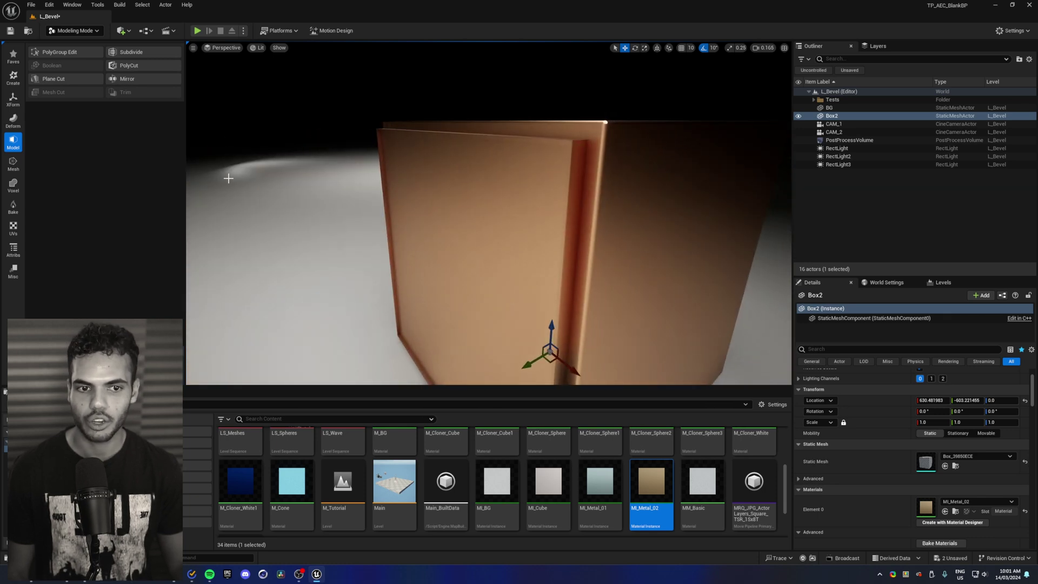
# Step: Start another PolyGroup edit with edge-loop selection and select the outer and inner edge loops of the panel's rim
pyautogui.click(83, 51)
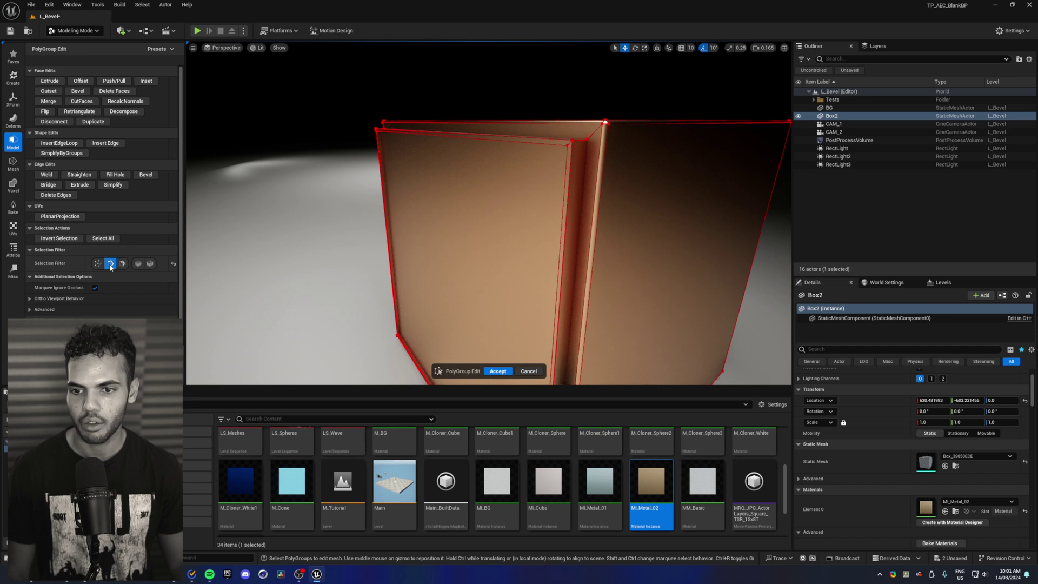
pyautogui.click(139, 265)
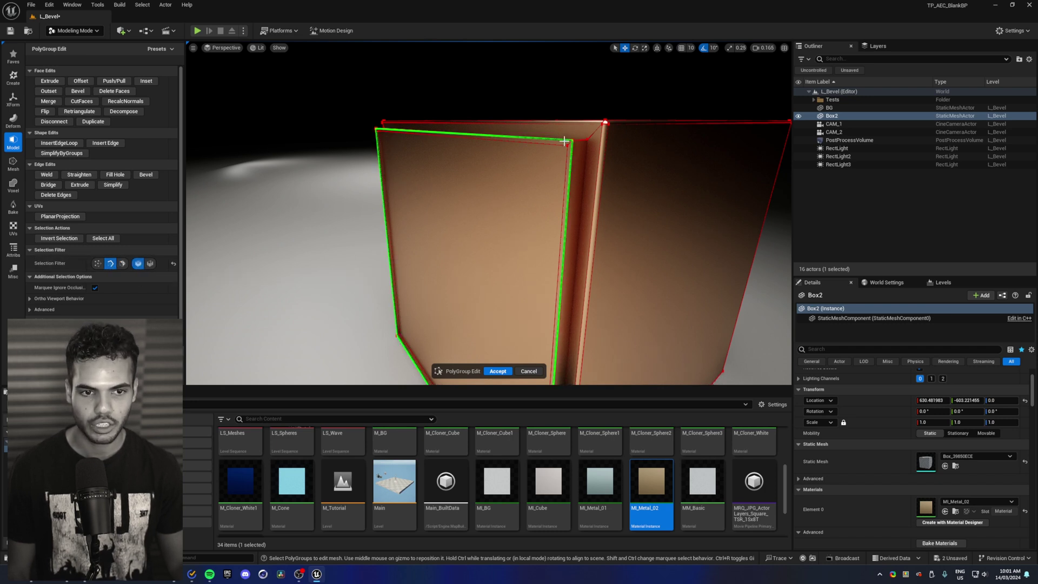
pyautogui.scroll(-4, 564, 140)
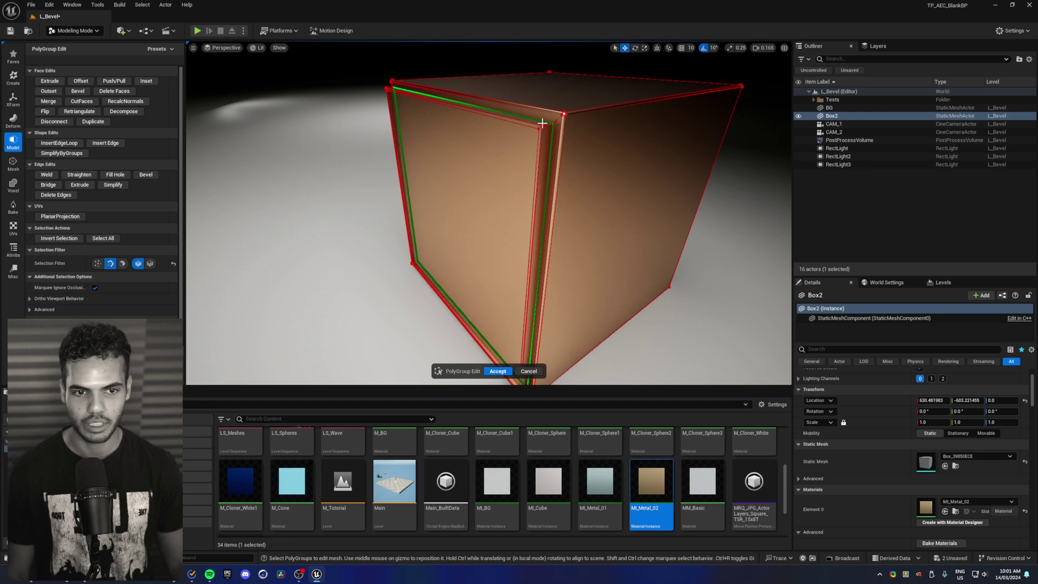
pyautogui.click(540, 134)
pyautogui.moveTo(541, 133); pyautogui.dragTo(519, 81, button='right')
pyautogui.moveTo(562, 200); pyautogui.dragTo(487, 217, button='right')
pyautogui.keyDown('shift'); pyautogui.click(544, 188); pyautogui.keyUp('shift')
pyautogui.scroll(1, 489, 213)
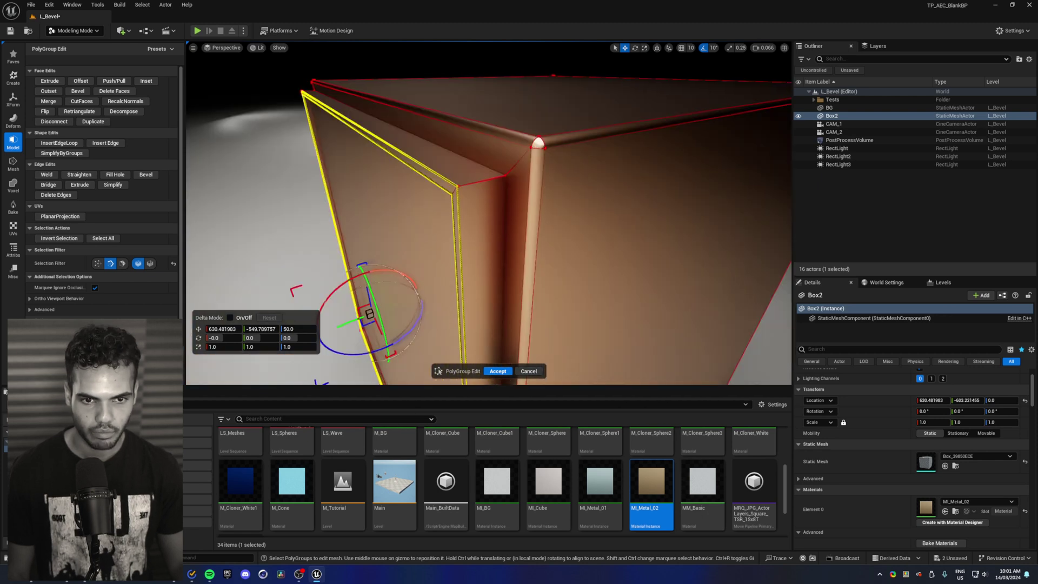
# Step: Bevel the selected rim loops with a bevel distance of 0.1 and accept the PolyGroup edit
pyautogui.click(146, 174)
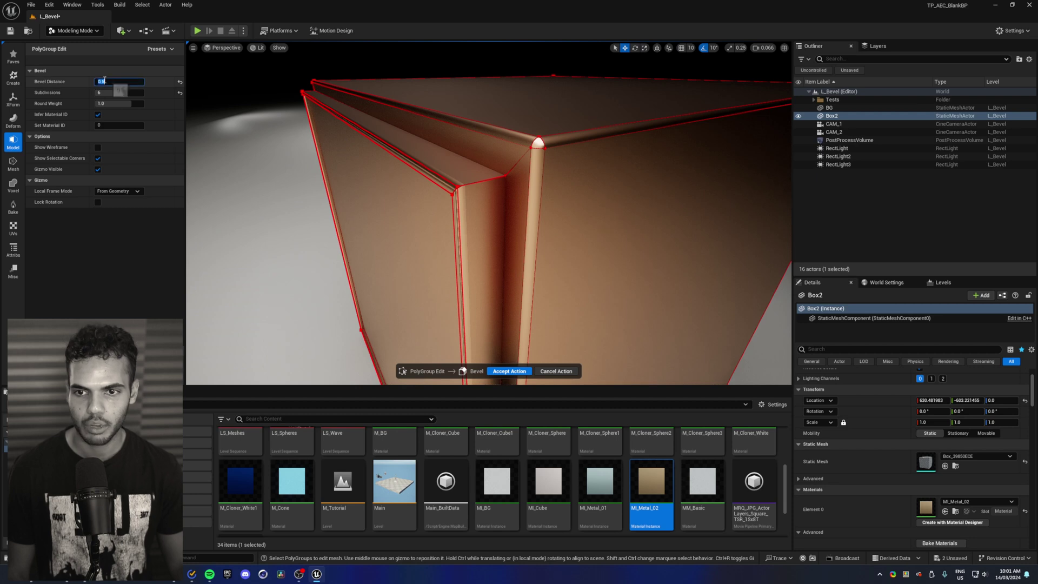
pyautogui.write('0.1')
pyautogui.press('Return')
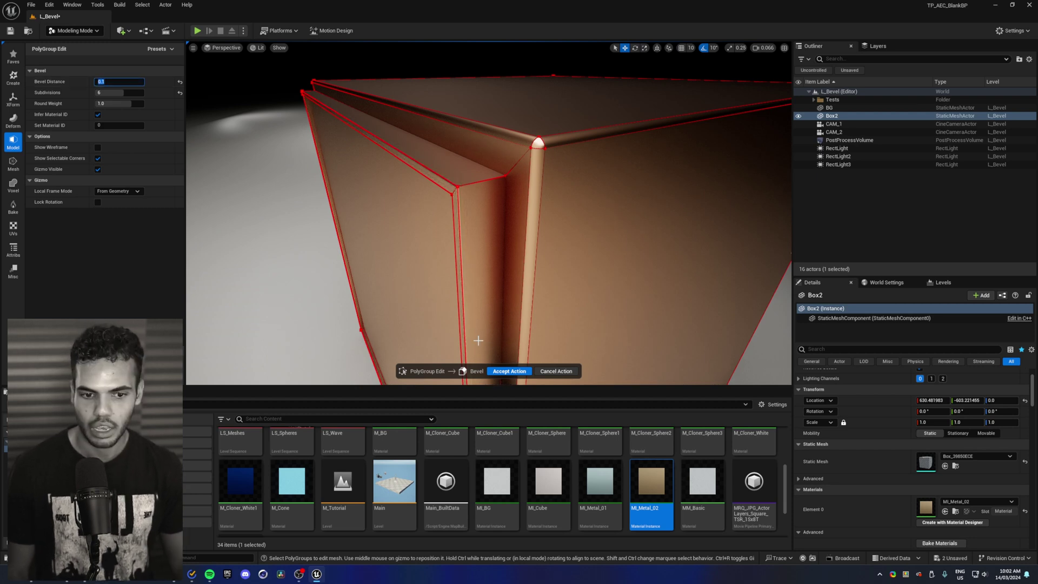
pyautogui.click(511, 372)
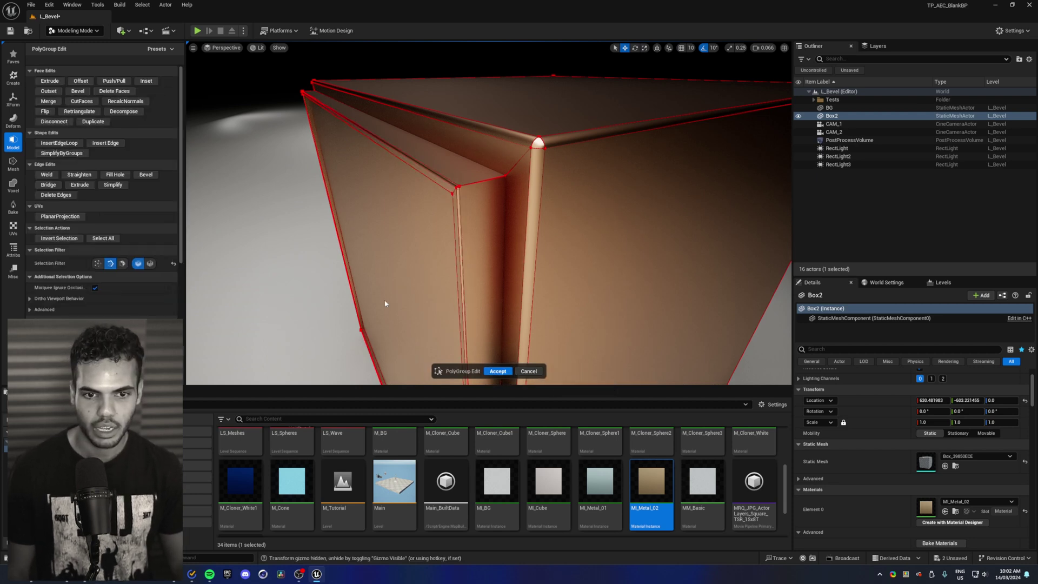
pyautogui.click(498, 372)
pyautogui.moveTo(308, 185)
pyautogui.keyDown('alt'); pyautogui.mouseDown()
pyautogui.moveTo(298, 185)
pyautogui.moveTo(373, 189)
pyautogui.moveTo(297, 187)
pyautogui.mouseUp(); pyautogui.keyUp('alt')
# Step: Undo the rim bevel and select the panel's rim edge loops again in a new PolyGroup edit
pyautogui.hotkey('ctrl', 'z')
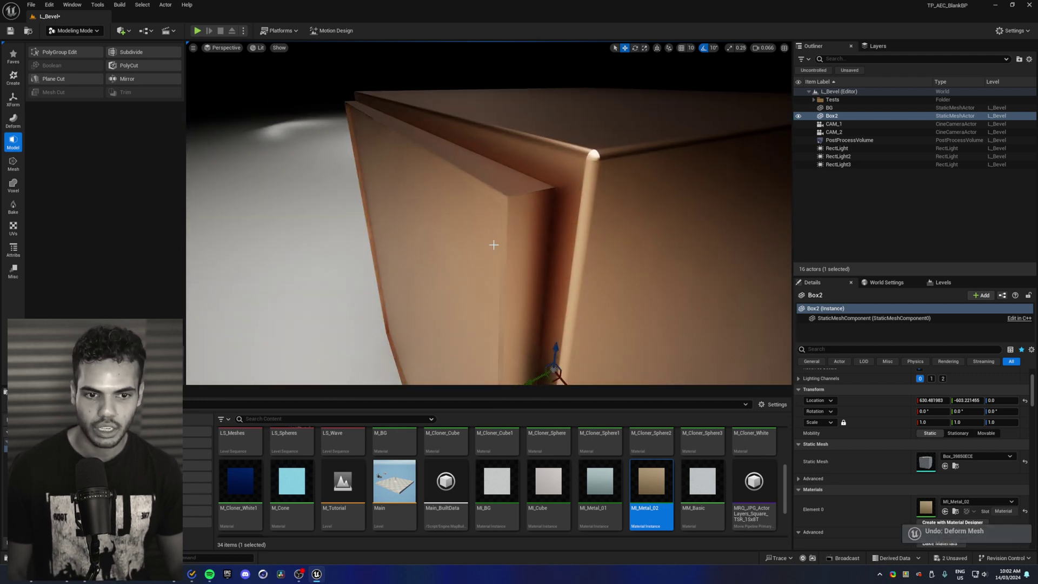
pyautogui.click(53, 50)
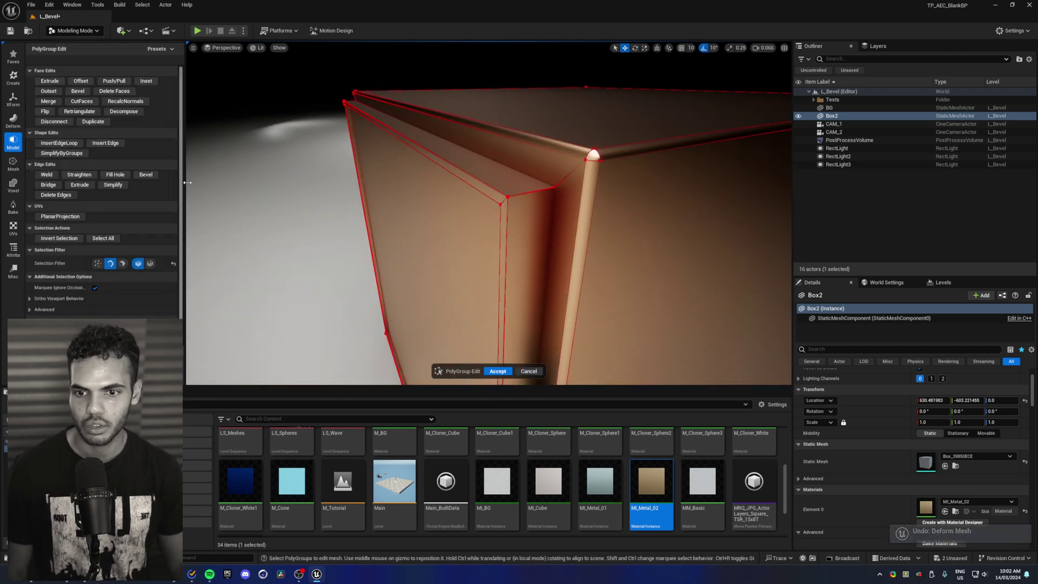
pyautogui.click(499, 191)
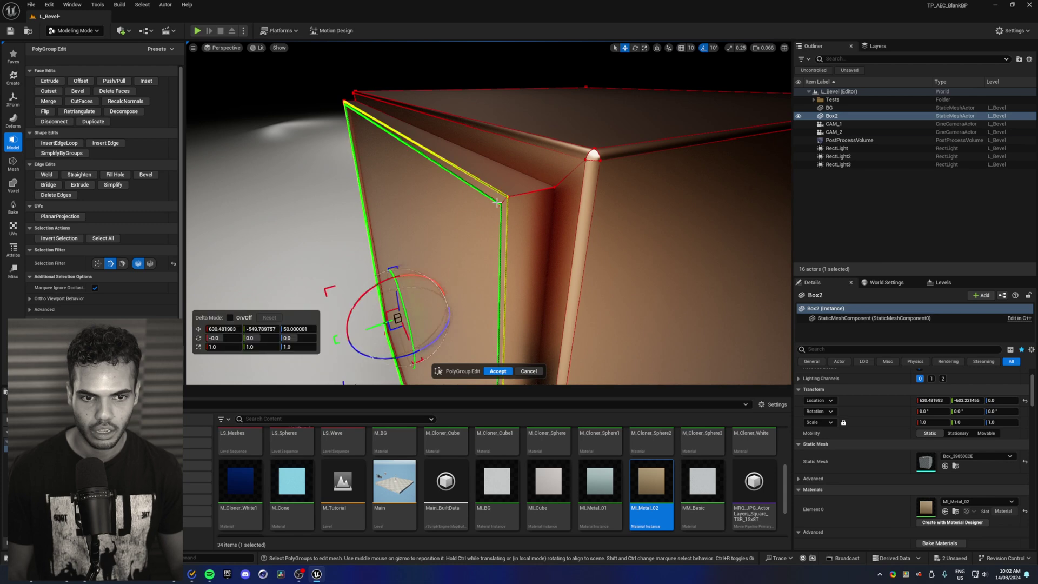
# Step: Switch to edge-ring selection and add the raised panel's short corner edges to the selected rim loops
pyautogui.click(150, 263)
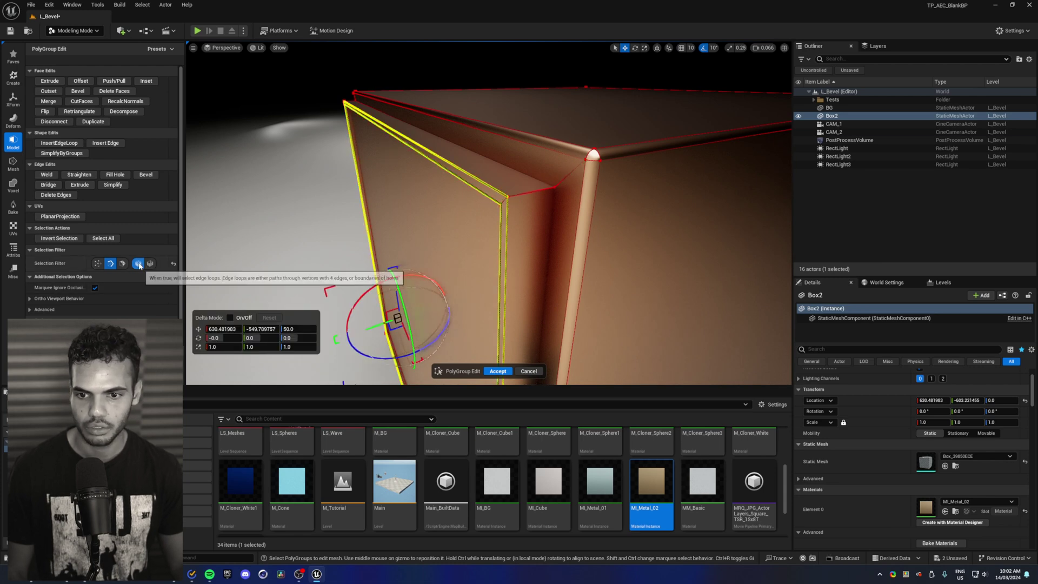
pyautogui.keyDown('shift'); pyautogui.click(527, 195); pyautogui.keyUp('shift')
pyautogui.moveTo(527, 227); pyautogui.dragTo(527, 300, button='right')
pyautogui.scroll(3, 527, 227)
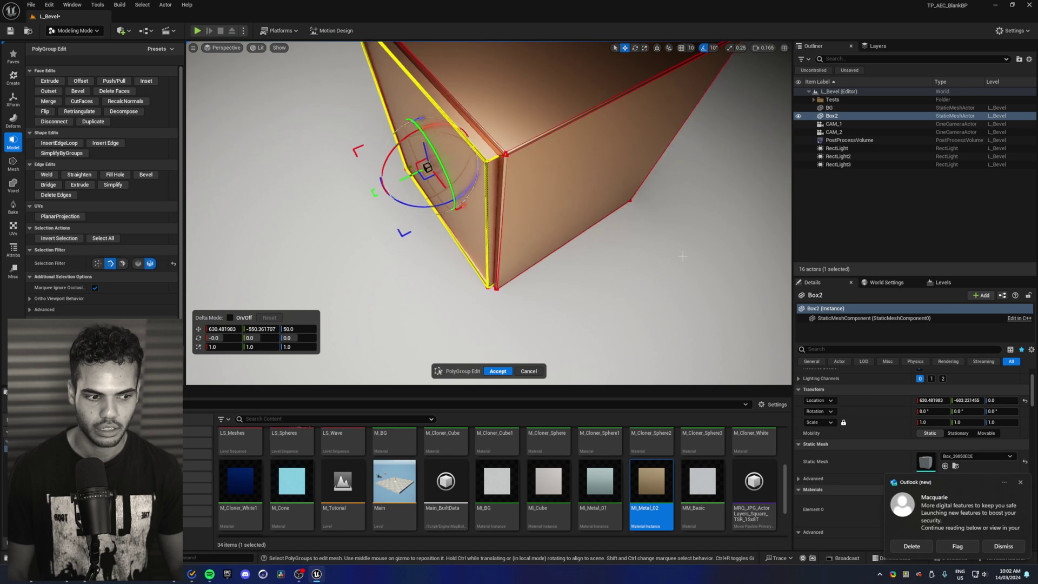
pyautogui.moveTo(652, 275); pyautogui.dragTo(740, 238, button='right')
pyautogui.scroll(-2, 654, 241)
pyautogui.press('a')
pyautogui.keyDown('alt'); pyautogui.moveTo(508, 113); pyautogui.dragTo(238, 243); pyautogui.keyUp('alt')
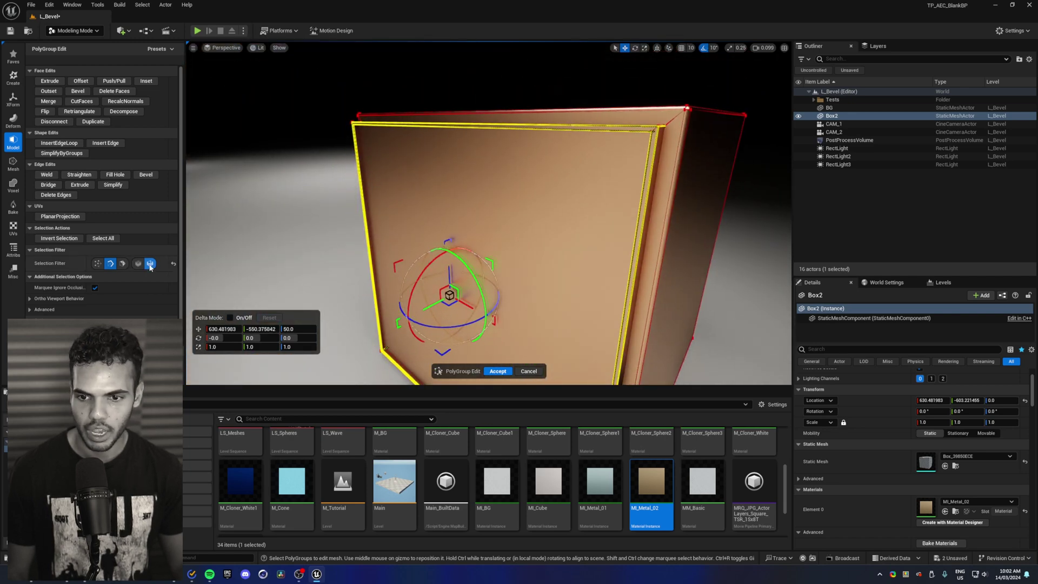
pyautogui.keyDown('alt'); pyautogui.moveTo(732, 167); pyautogui.dragTo(386, 355); pyautogui.keyUp('alt')
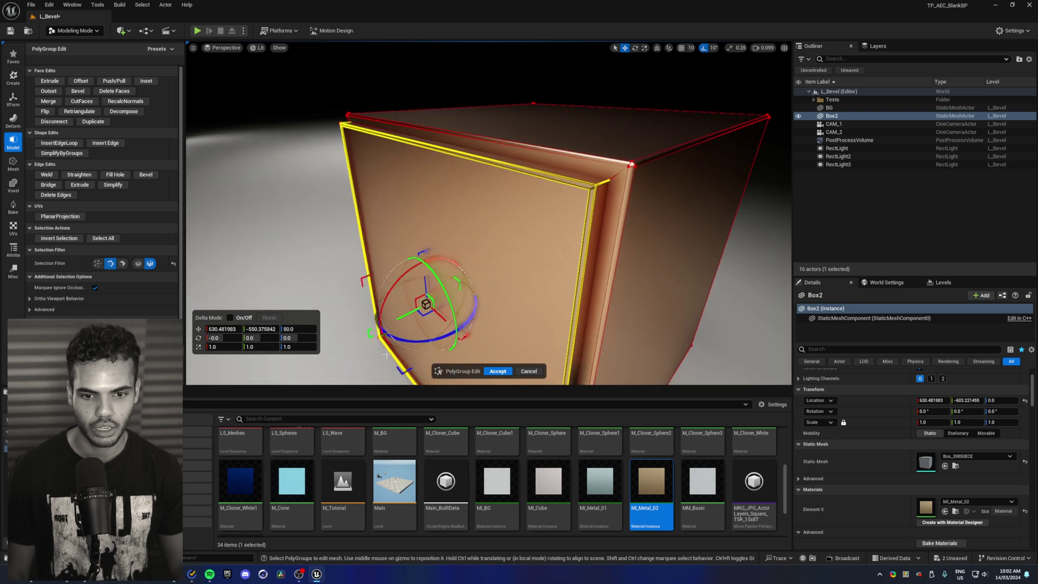
# Step: Bevel the selected rim loops and corner edges with distance 0.1 and 6 subdivisions, and accept the PolyGroup edit
pyautogui.click(146, 174)
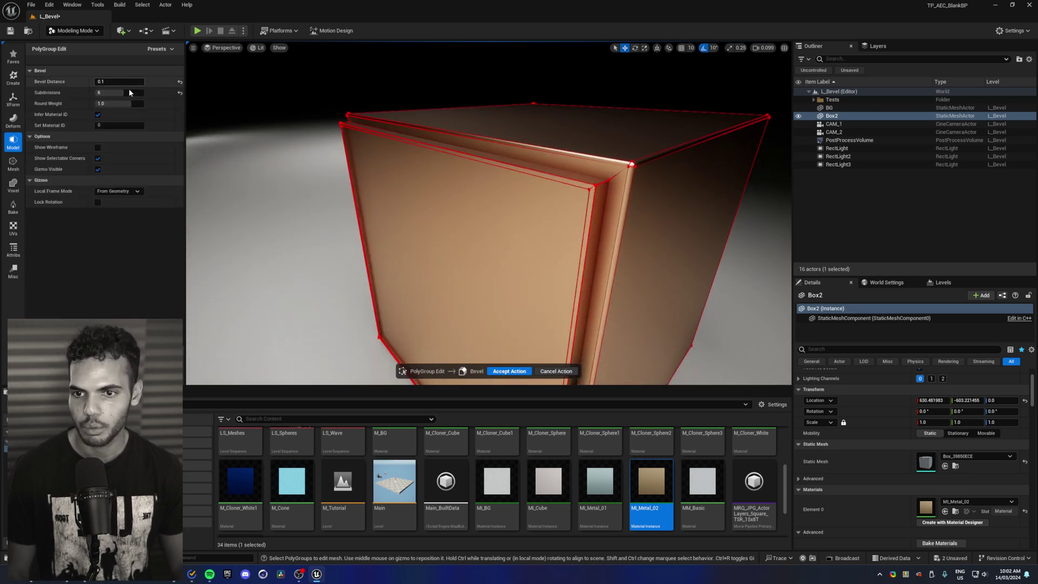
pyautogui.click(509, 371)
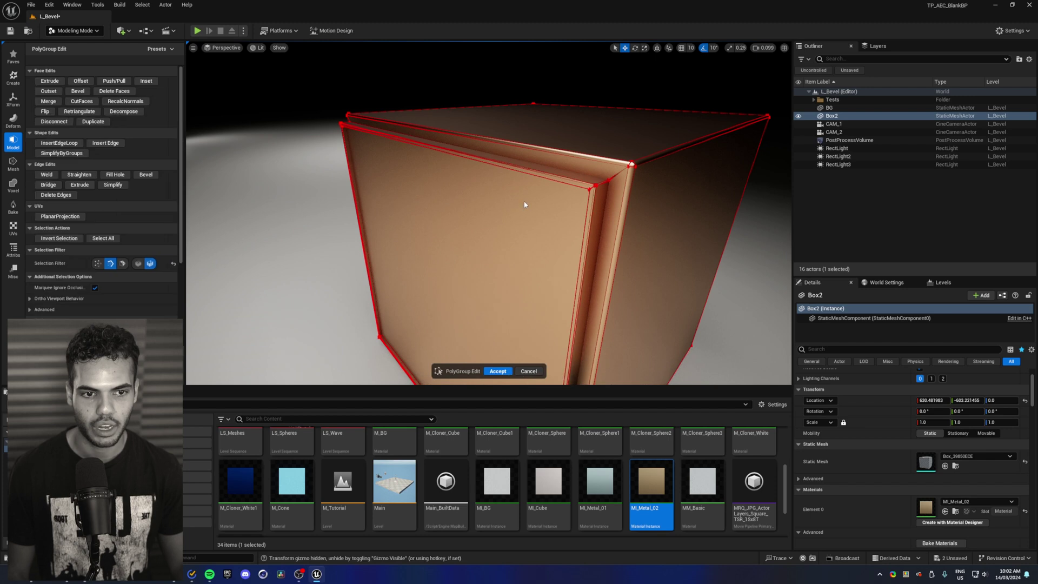
pyautogui.click(497, 371)
pyautogui.moveTo(578, 170)
pyautogui.keyDown('alt'); pyautogui.mouseDown()
pyautogui.moveTo(523, 160)
pyautogui.moveTo(577, 171)
pyautogui.mouseUp(); pyautogui.keyUp('alt')
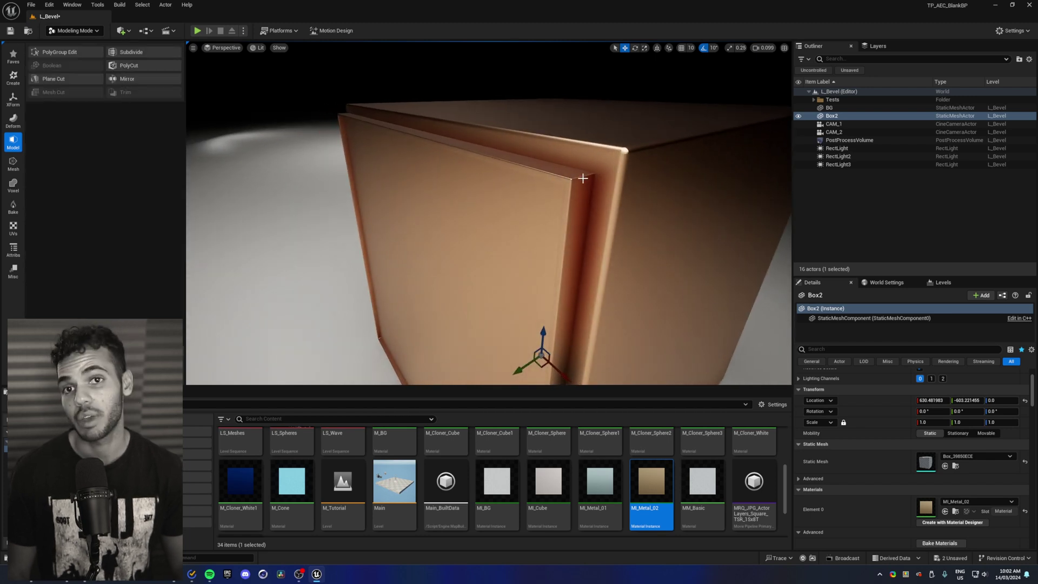
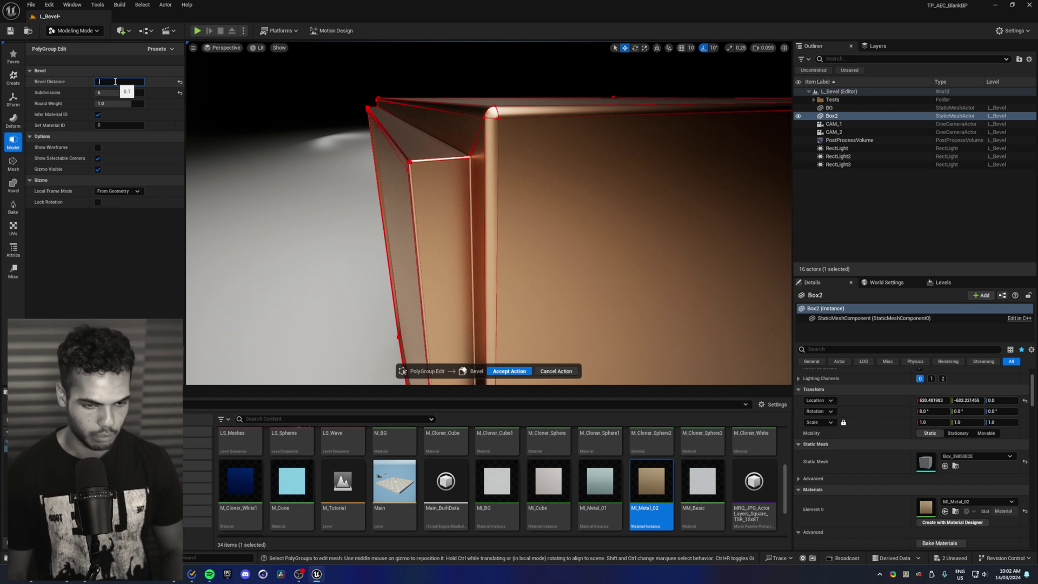
# Step: Set the bevel distance to 0.5 for the edges where the panel meets the box, and try a round weight of about -1.41
pyautogui.write('5')
pyautogui.press('Return')
pyautogui.moveTo(118, 104)
pyautogui.mouseDown()
pyautogui.moveTo(100, 103)
pyautogui.moveTo(143, 104)
pyautogui.moveTo(98, 104)
pyautogui.mouseUp()
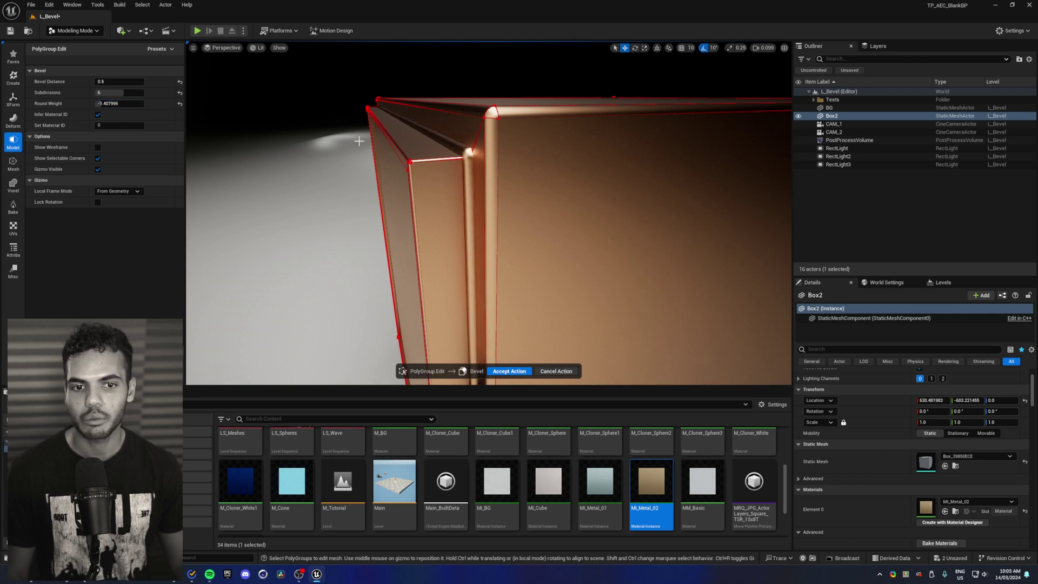
pyautogui.moveTo(359, 141)
pyautogui.keyDown('alt'); pyautogui.mouseDown()
pyautogui.moveTo(487, 141)
pyautogui.moveTo(365, 140)
pyautogui.mouseUp(); pyautogui.keyUp('alt')
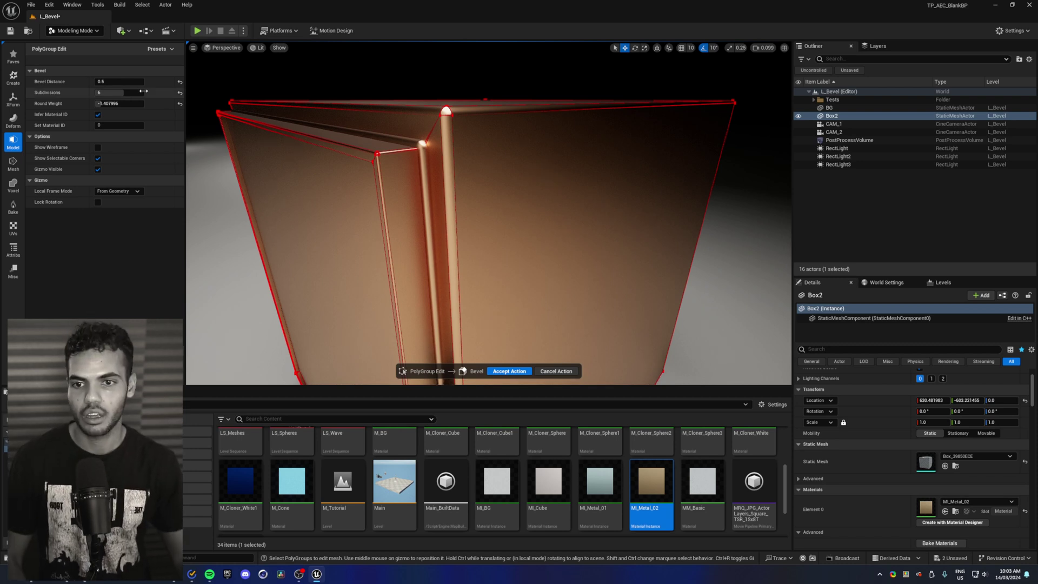
# Step: Reset the bevel's round weight to 1.0, raise it to 2.0, and compare the edge's shape
pyautogui.click(180, 104)
pyautogui.moveTo(401, 108); pyautogui.dragTo(388, 98, button='right')
pyautogui.scroll(-3, 389, 103)
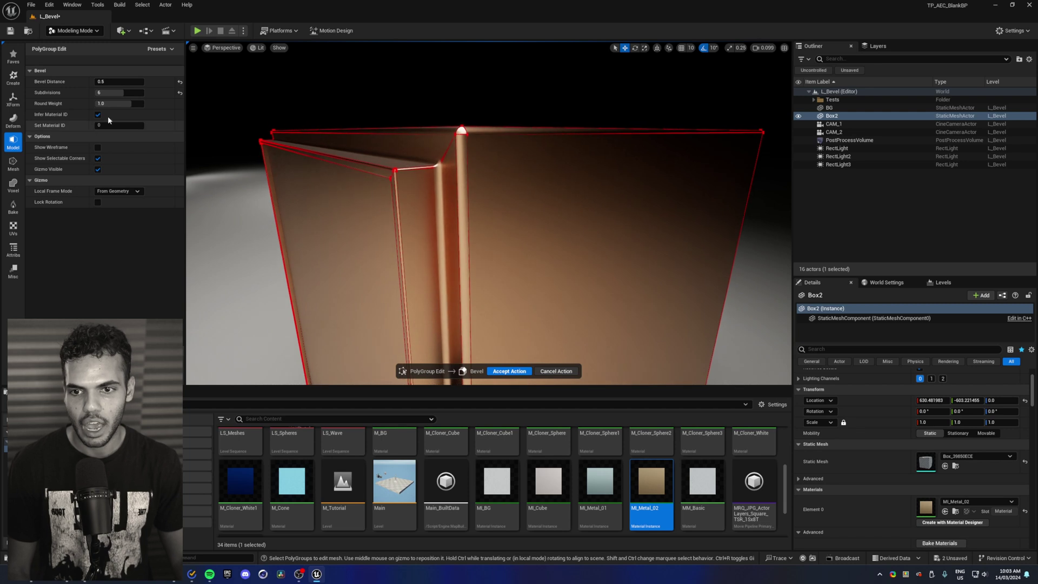
pyautogui.moveTo(122, 104); pyautogui.dragTo(144, 103)
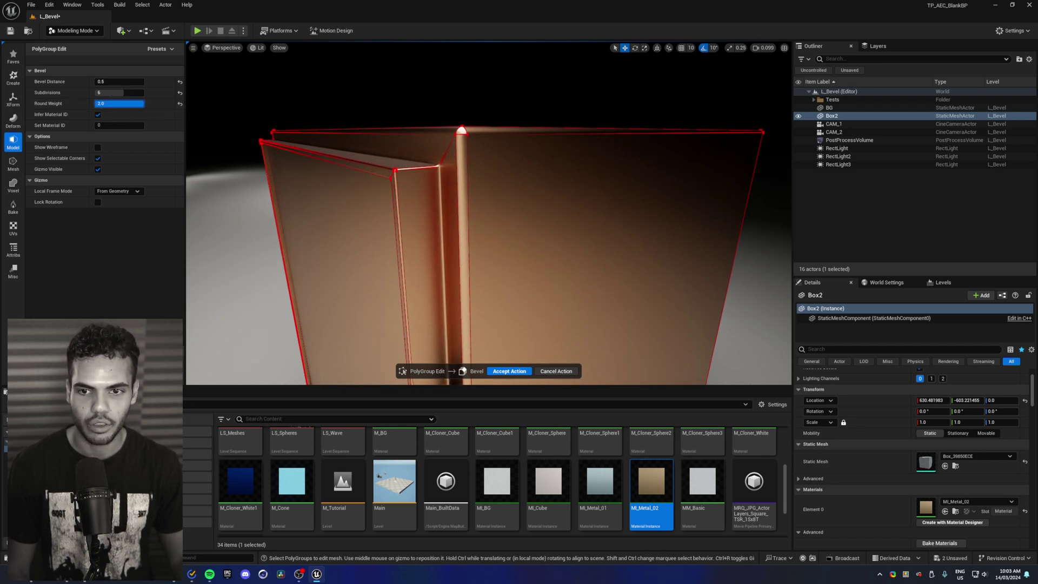
pyautogui.keyDown('alt'); pyautogui.moveTo(371, 139); pyautogui.dragTo(341, 128); pyautogui.keyUp('alt')
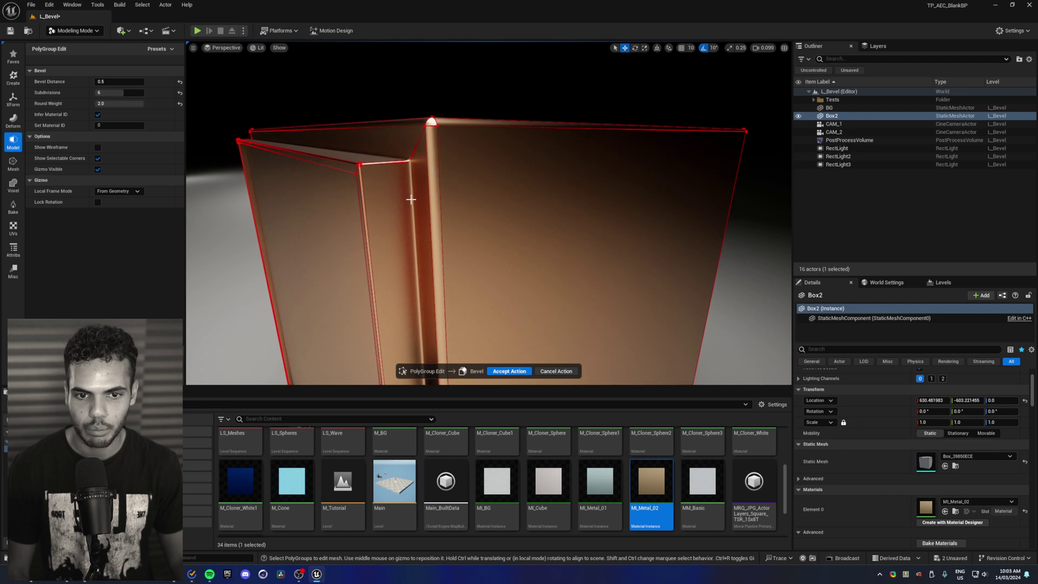
# Step: Set the bevel's subdivisions to 10 and its round weight to about 0.9
pyautogui.moveTo(411, 200); pyautogui.dragTo(411, 199, button='right')
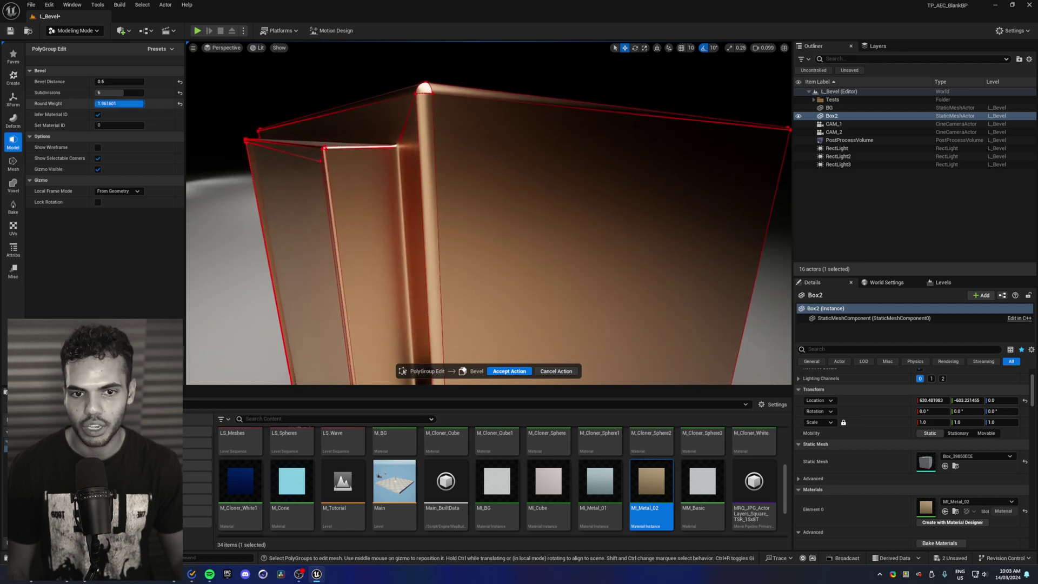
pyautogui.moveTo(142, 104)
pyautogui.mouseDown()
pyautogui.moveTo(127, 103)
pyautogui.moveTo(133, 93)
pyautogui.mouseUp()
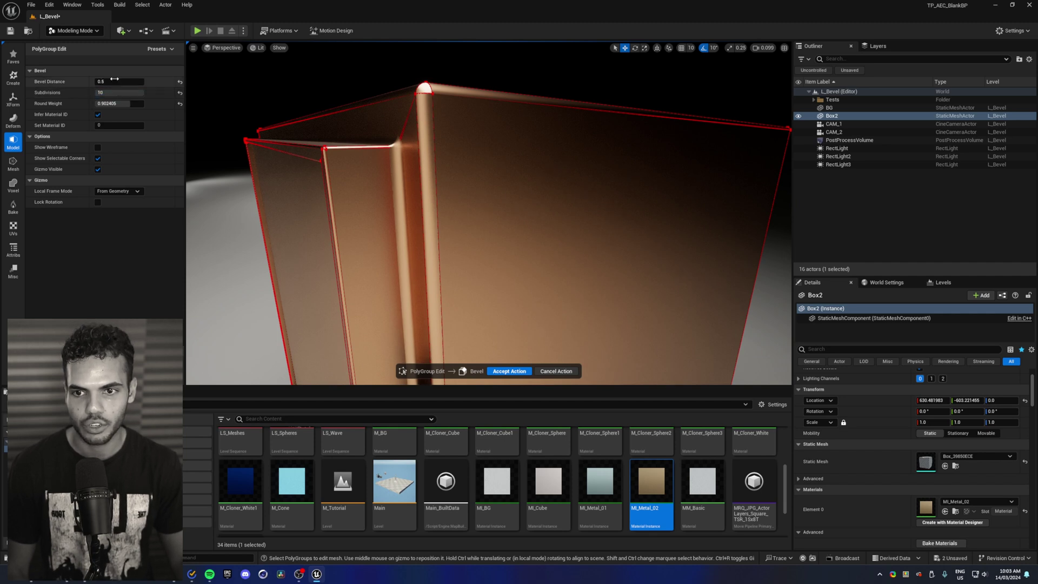
# Step: Try bevel distances of 1.0 and 2.0 and inspect the edge where the panel meets the box
pyautogui.write('1')
pyautogui.press('Return')
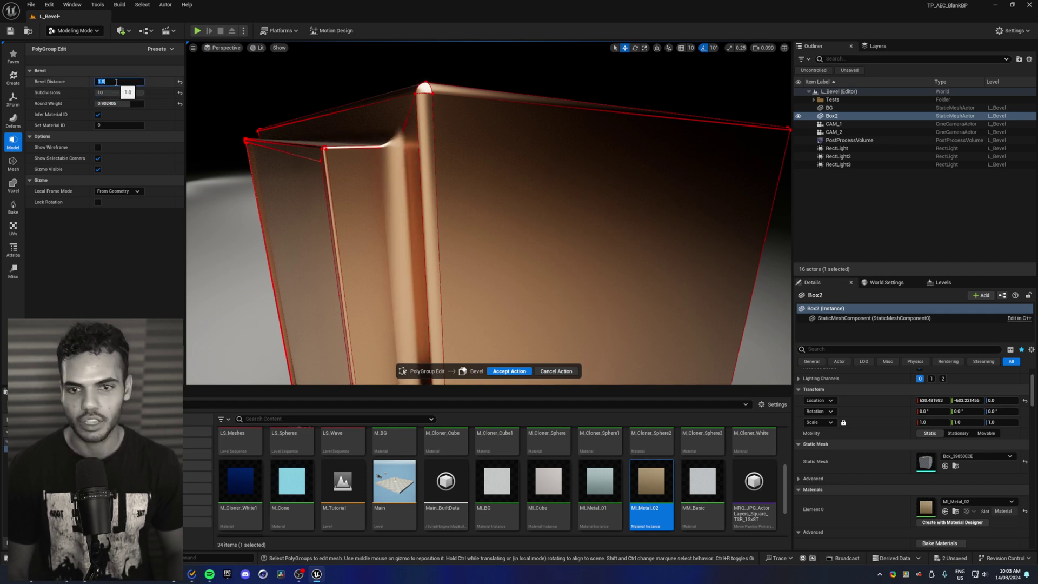
pyautogui.write('2')
pyautogui.press('Return')
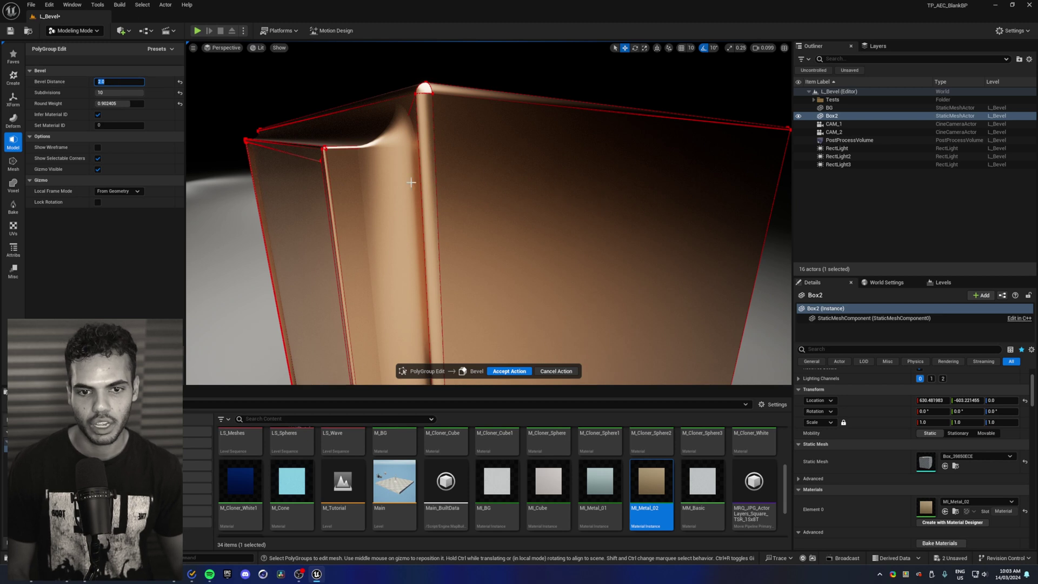
pyautogui.keyDown('alt'); pyautogui.moveTo(410, 181); pyautogui.dragTo(525, 191); pyautogui.keyUp('alt')
pyautogui.moveTo(308, 188); pyautogui.dragTo(295, 189, button='right')
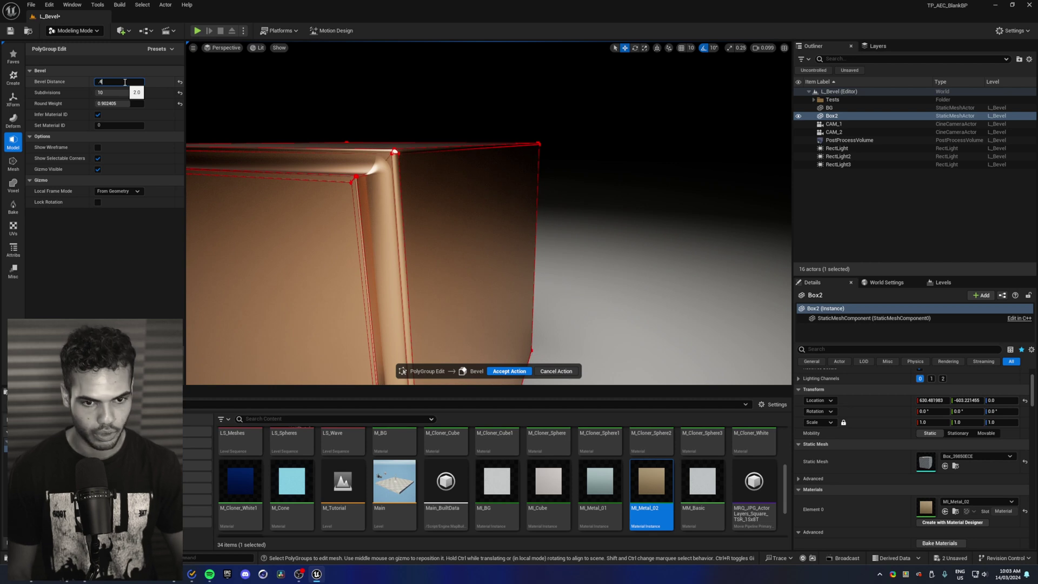
# Step: Set the bevel distance to 0.4 and round weight to about 1.6, and accept the bevel and the PolyGroup edit
pyautogui.press('Return')
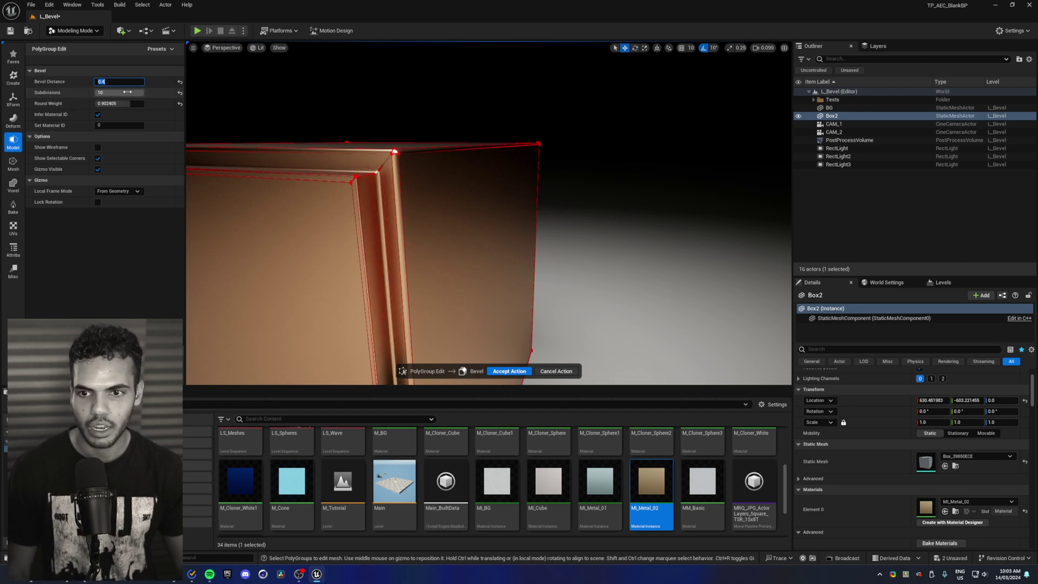
pyautogui.moveTo(128, 103); pyautogui.dragTo(140, 103)
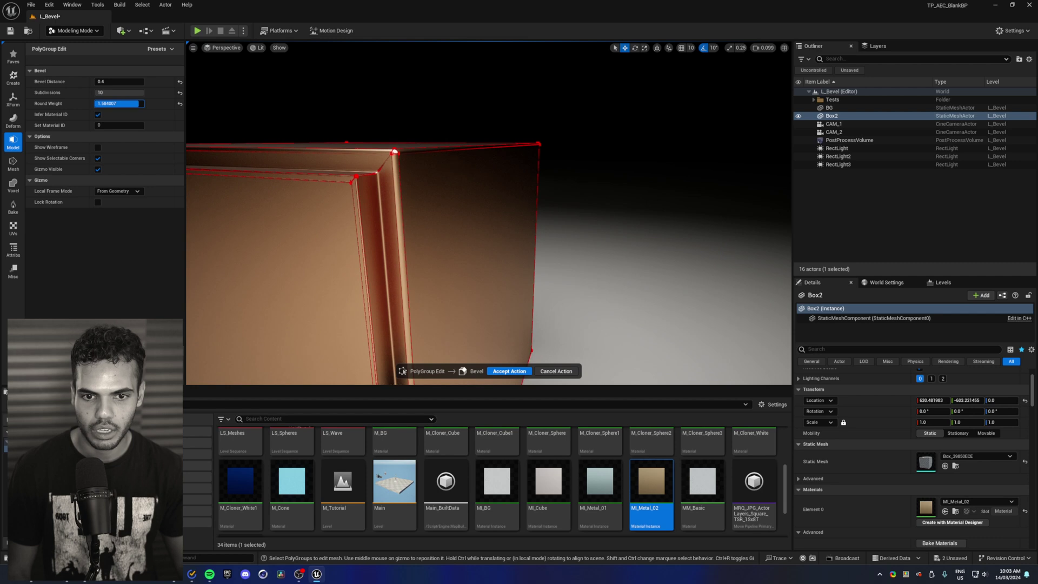
pyautogui.click(129, 103)
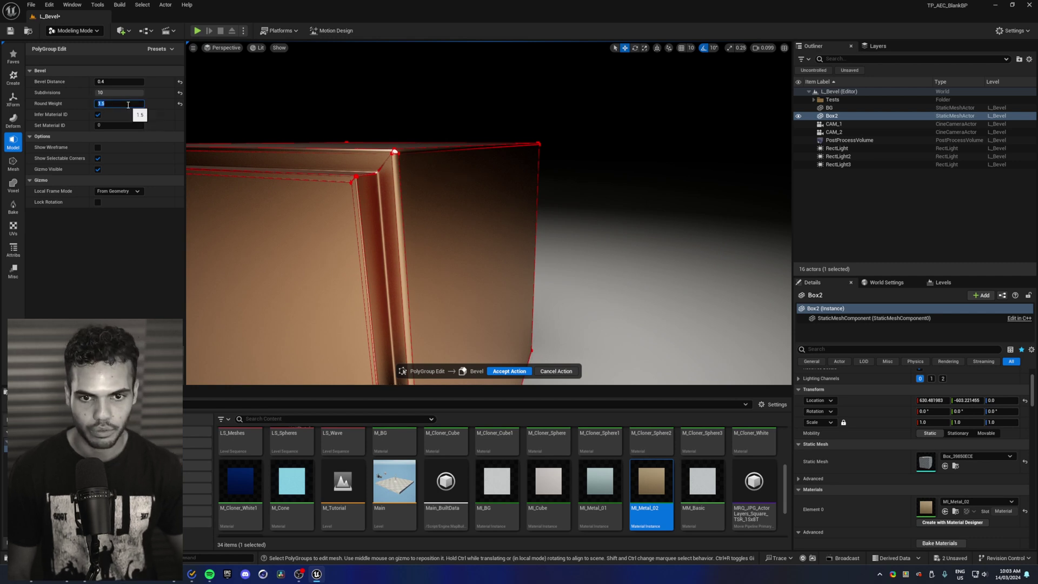
pyautogui.click(509, 370)
pyautogui.click(505, 369)
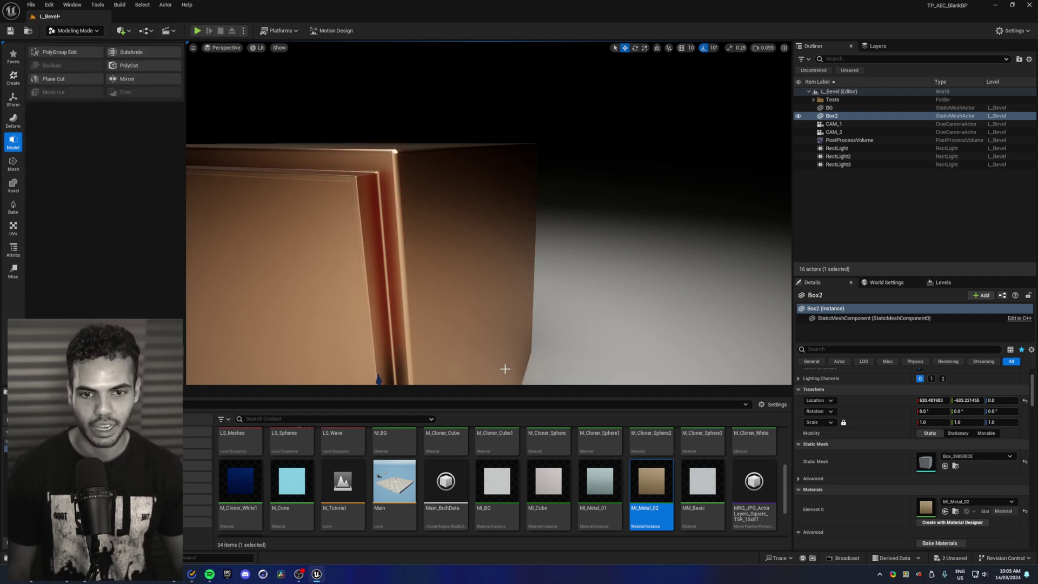
pyautogui.moveTo(505, 369); pyautogui.dragTo(429, 246, button='right')
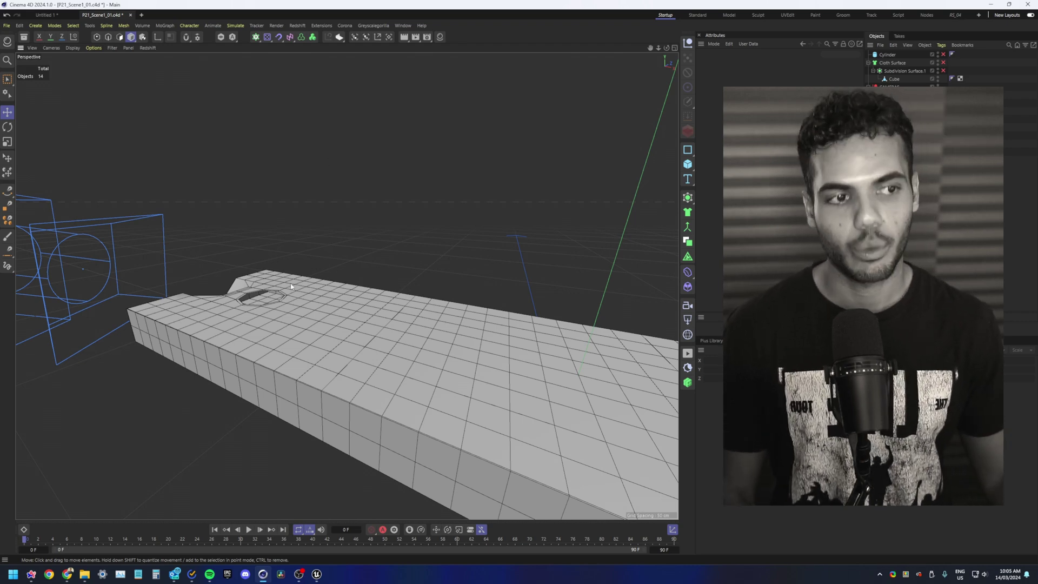
# Step: Switch to Cinema 4D, enable the slab's Subdivision Surface, and inspect the mesh around the circular recess
pyautogui.keyDown('alt'); pyautogui.moveTo(291, 286); pyautogui.dragTo(215, 303); pyautogui.keyUp('alt')
pyautogui.keyDown('alt'); pyautogui.moveTo(216, 303); pyautogui.dragTo(280, 347, button='right'); pyautogui.keyUp('alt')
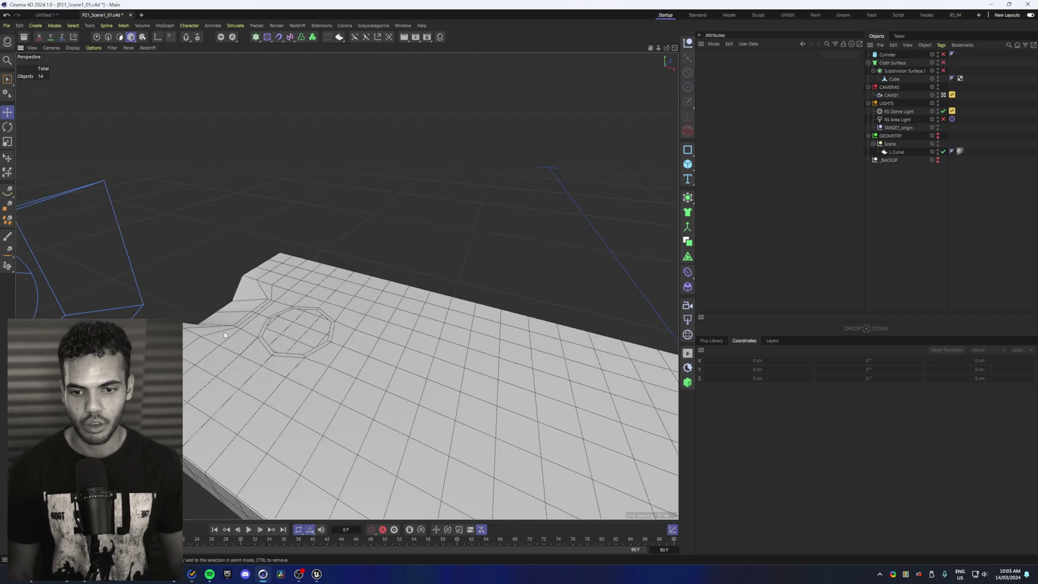
pyautogui.keyDown('alt'); pyautogui.moveTo(220, 325); pyautogui.dragTo(352, 292); pyautogui.keyUp('alt')
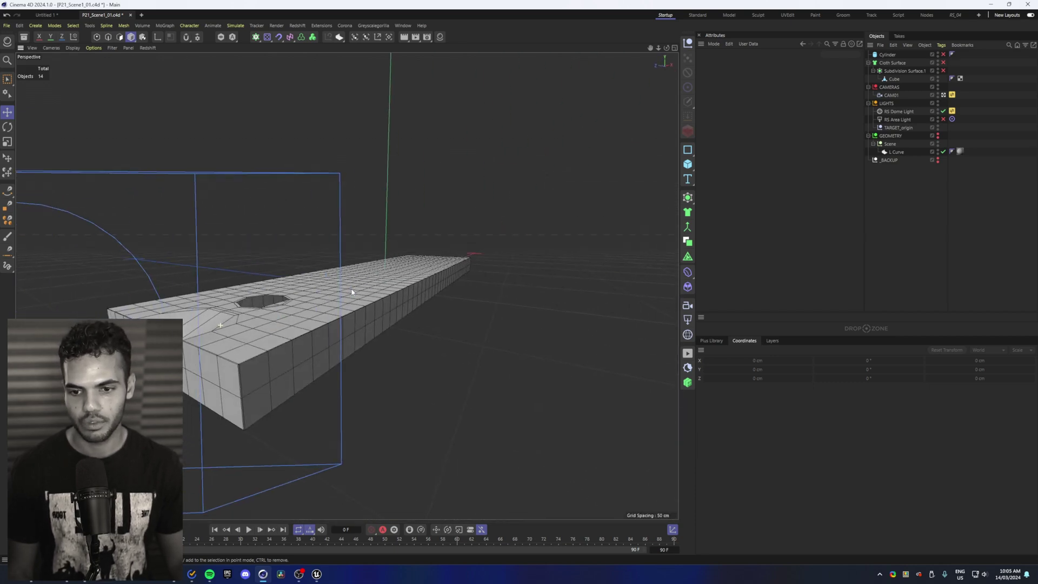
pyautogui.keyDown('alt'); pyautogui.moveTo(266, 326); pyautogui.dragTo(205, 344); pyautogui.keyUp('alt')
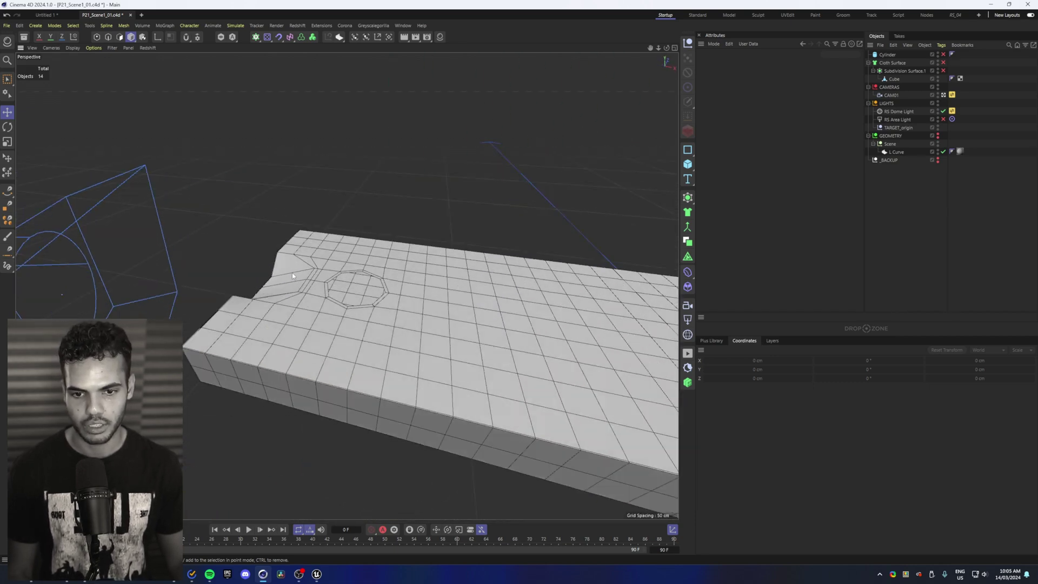
pyautogui.scroll(5, 304, 269)
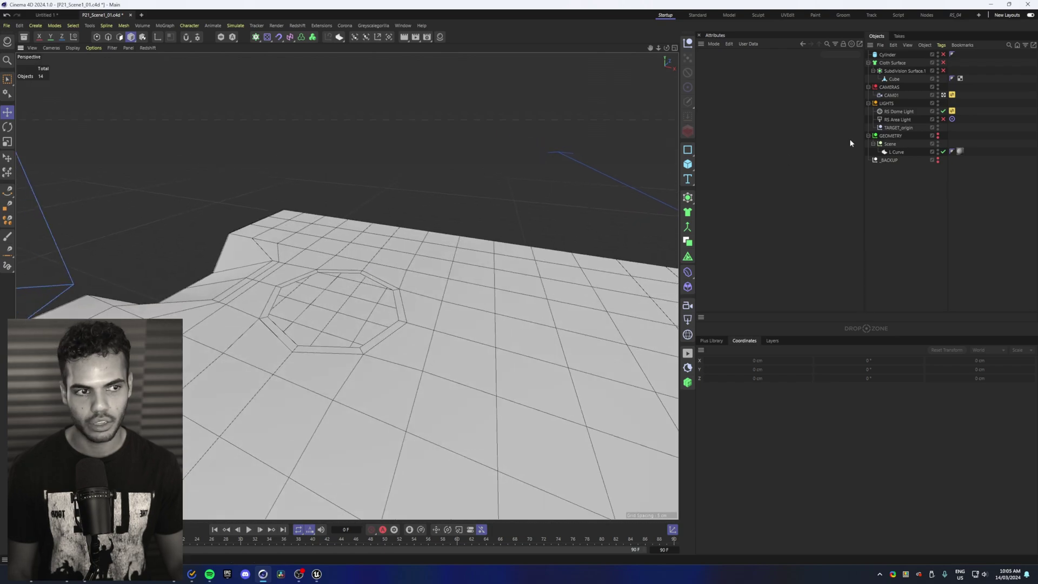
pyautogui.click(943, 71)
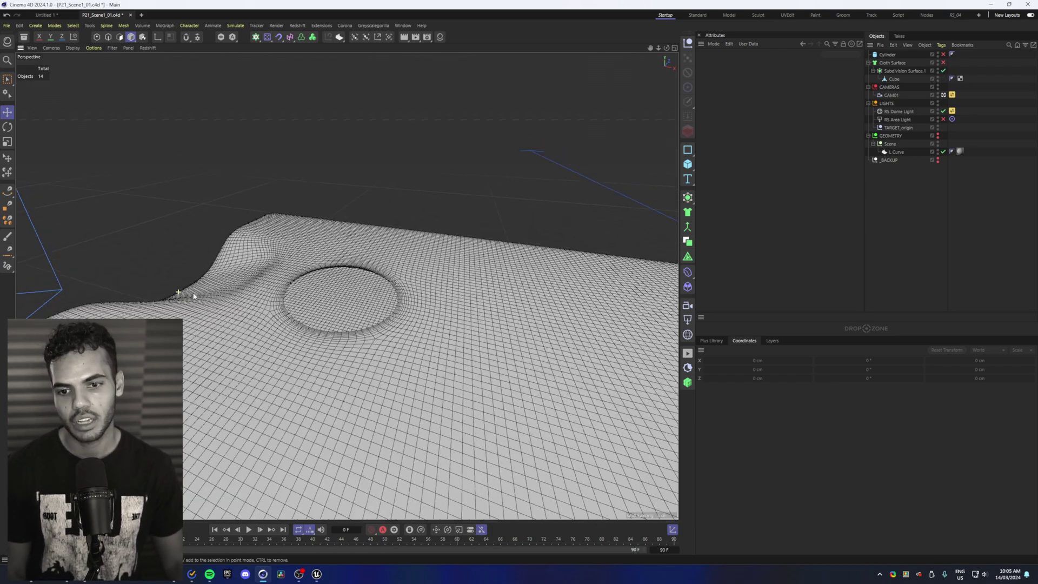
pyautogui.scroll(-2, 239, 225)
pyautogui.scroll(6, 288, 222)
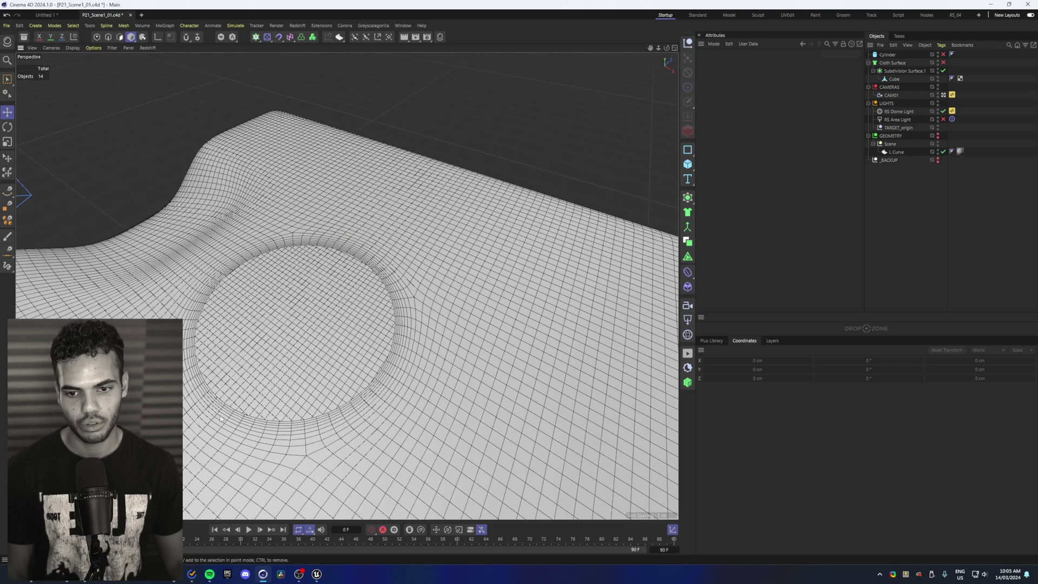
# Step: Enable the Cloth Surface on the slab and check its settings and those of the Subdivision Surface
pyautogui.click(943, 63)
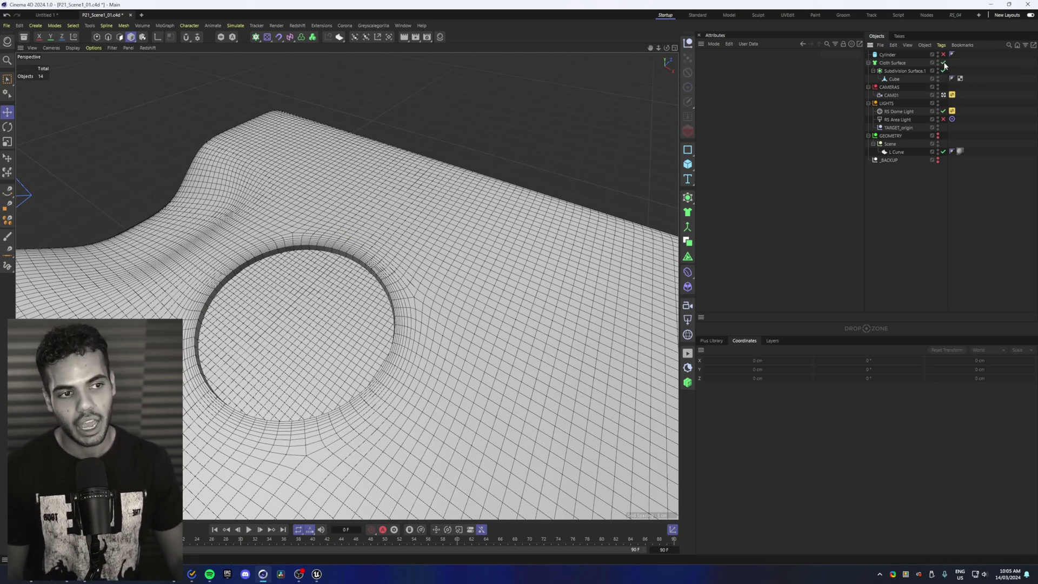
pyautogui.scroll(5, 281, 245)
pyautogui.scroll(-1, 329, 252)
pyautogui.moveTo(331, 250)
pyautogui.keyDown('alt'); pyautogui.mouseDown()
pyautogui.moveTo(315, 228)
pyautogui.moveTo(318, 242)
pyautogui.mouseUp(); pyautogui.keyUp('alt')
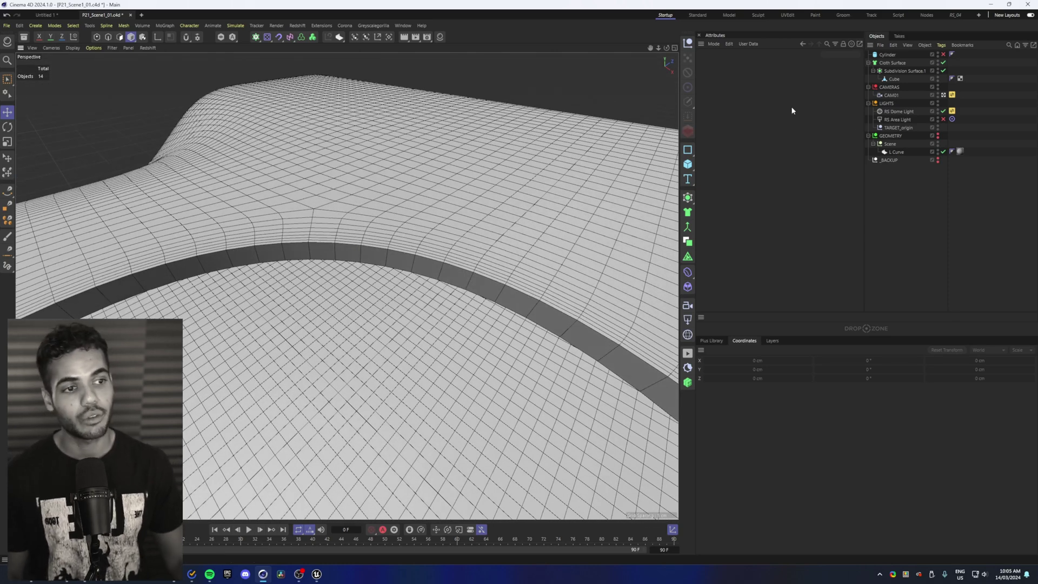
pyautogui.click(892, 63)
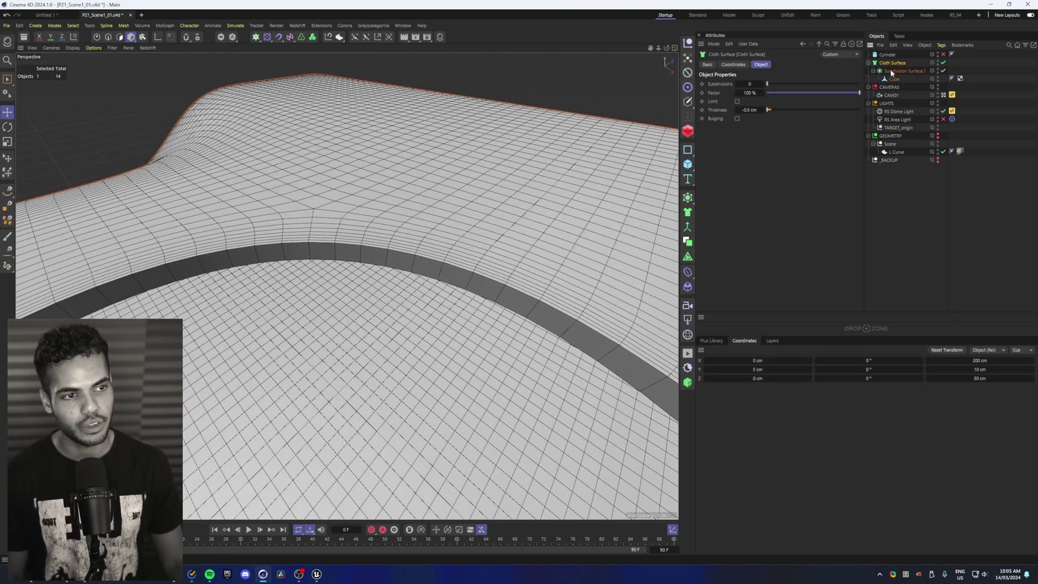
pyautogui.click(899, 71)
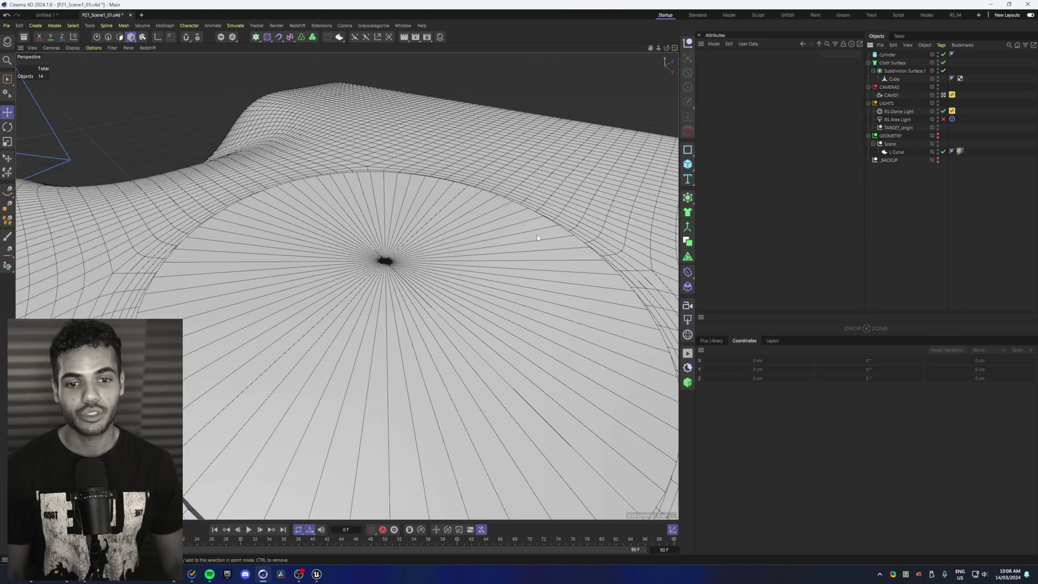
# Step: Select the Cylinder and Cloth Surface objects together and open the file commands for exporting them
pyautogui.keyDown('alt'); pyautogui.moveTo(379, 282); pyautogui.dragTo(355, 304); pyautogui.keyUp('alt')
pyautogui.keyDown('alt'); pyautogui.moveTo(356, 305); pyautogui.dragTo(355, 305, button='right'); pyautogui.keyUp('alt')
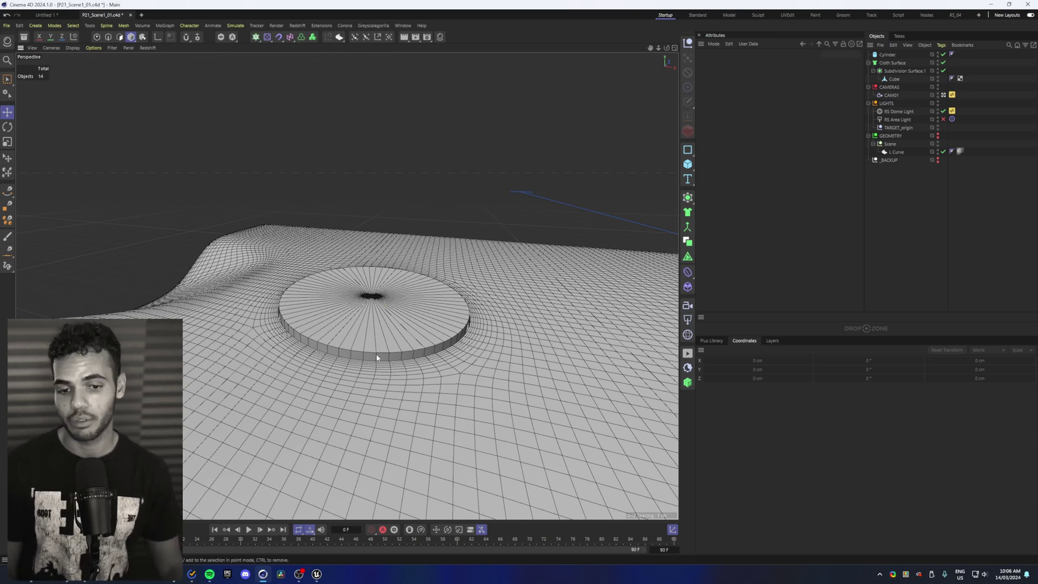
pyautogui.click(889, 56)
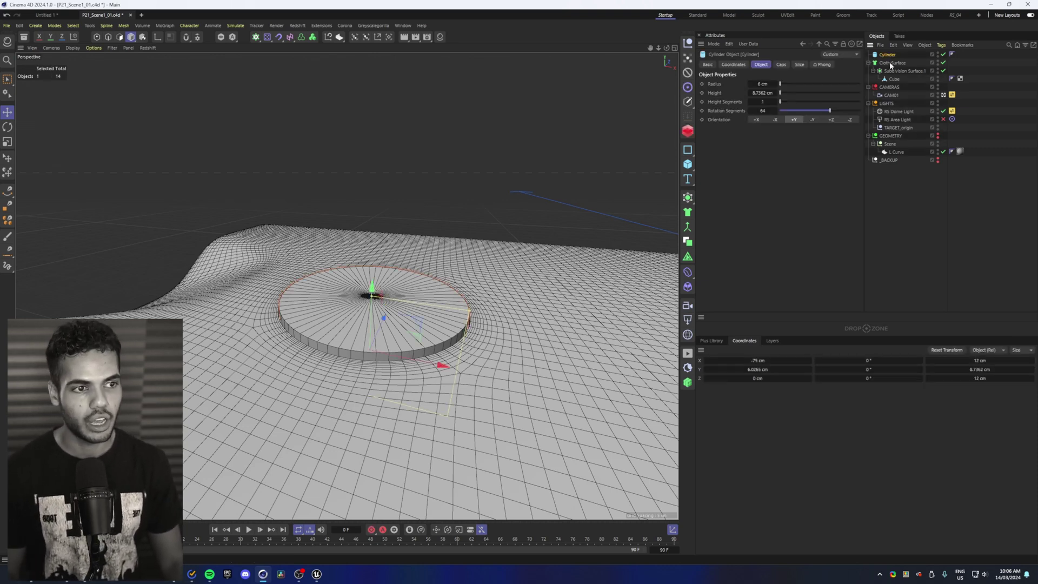
pyautogui.keyDown('ctrl'); pyautogui.click(892, 63); pyautogui.keyUp('ctrl')
pyautogui.click(880, 45)
pyautogui.moveTo(897, 97)
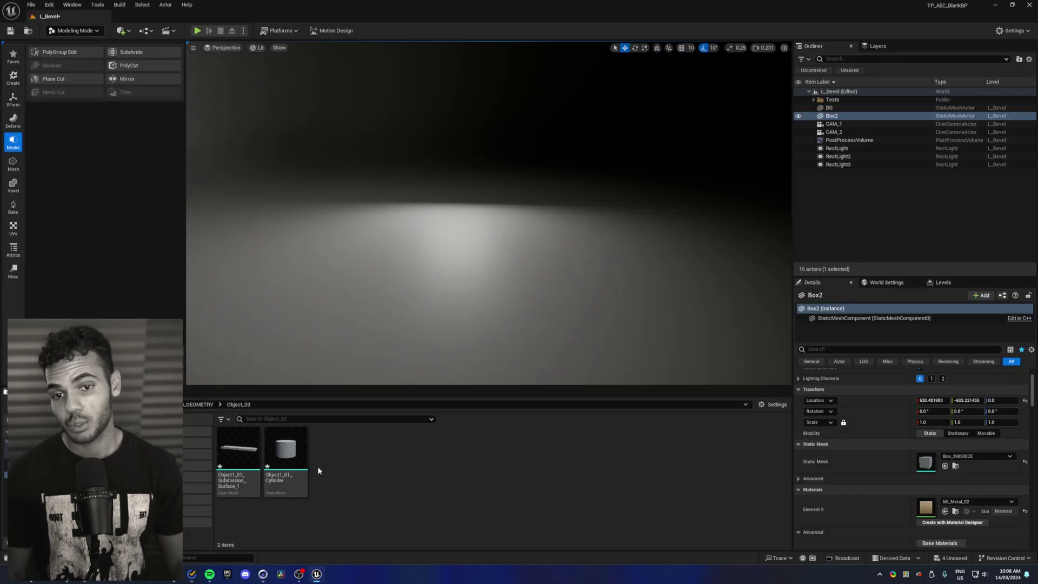
# Step: Switch to Unreal Engine and place the Object1_01_Subdivision_Surface_1 and Object1_01_Cylinder meshes from Object_03 together in the level
pyautogui.click(239, 449)
pyautogui.keyDown('ctrl'); pyautogui.click(286, 448); pyautogui.keyUp('ctrl')
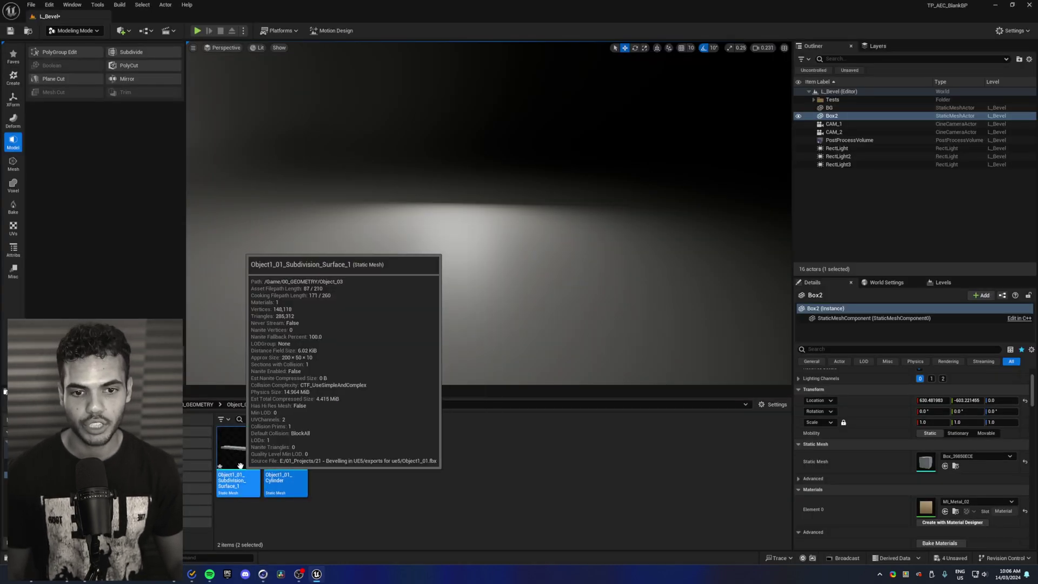
pyautogui.moveTo(235, 449); pyautogui.dragTo(431, 256)
pyautogui.moveTo(431, 256); pyautogui.dragTo(396, 250, button='right')
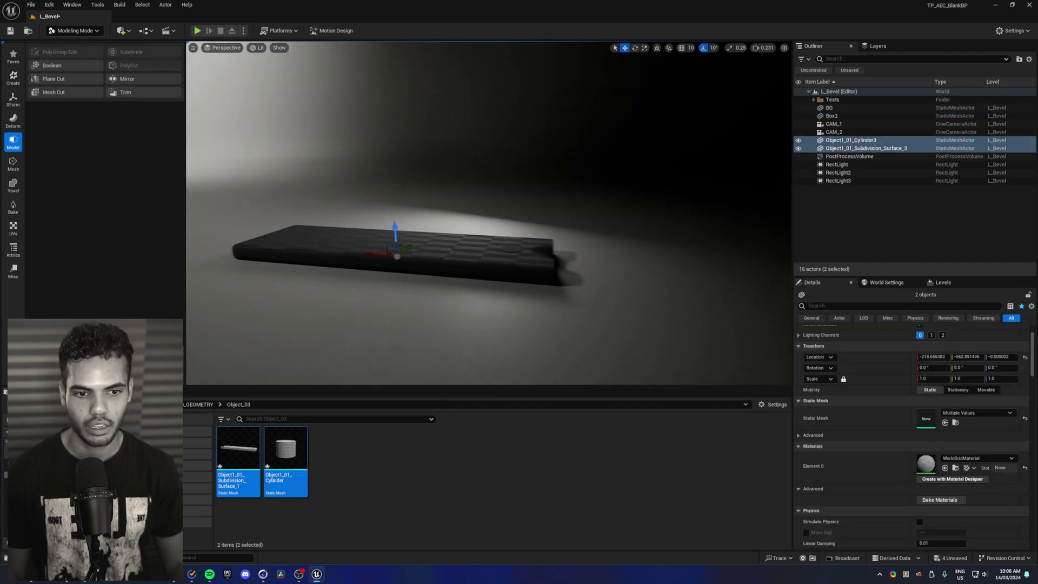
# Step: Rotate the slab and cylinder together to 220° about the vertical axis and view the disc up close
pyautogui.press('e')
pyautogui.moveTo(398, 273); pyautogui.dragTo(532, 271)
pyautogui.press('w')
pyautogui.moveTo(530, 270); pyautogui.dragTo(440, 232, button='right')
pyautogui.scroll(-5, 440, 232)
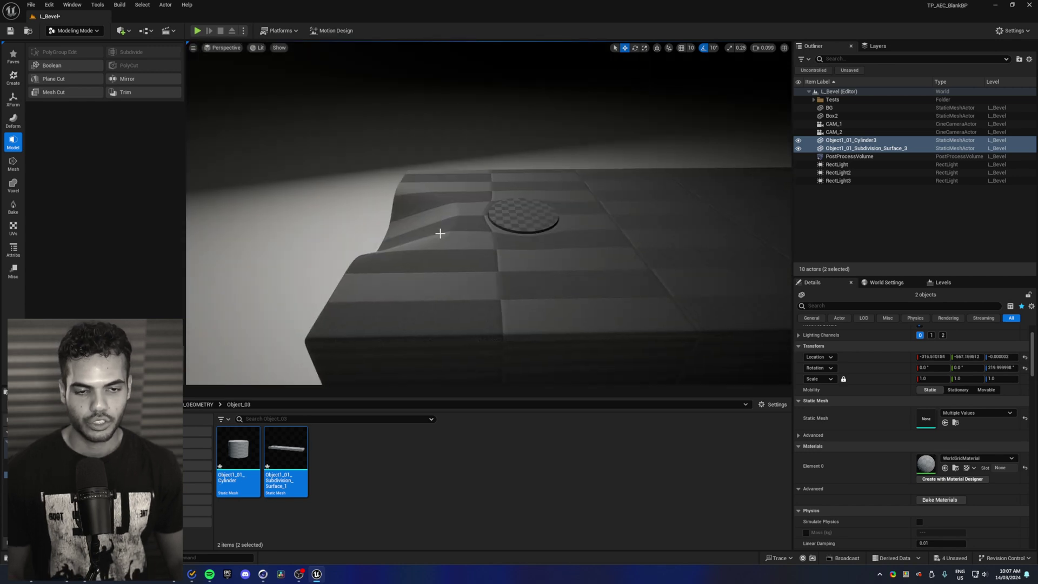
# Step: Hide the cylinder disc in the level and select the slab mesh to inspect its circular hole
pyautogui.click(512, 213)
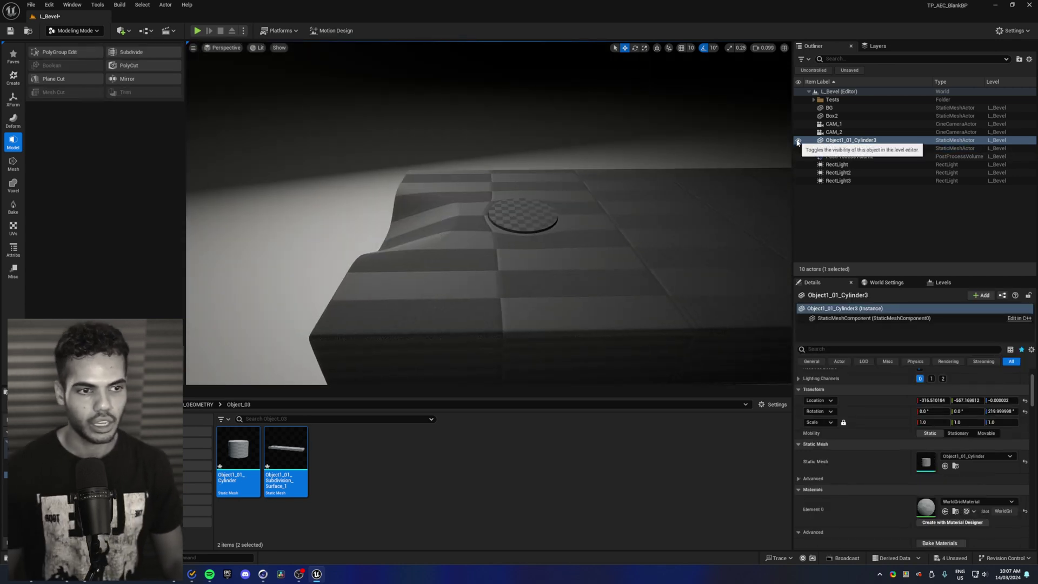
pyautogui.click(798, 140)
pyautogui.click(507, 257)
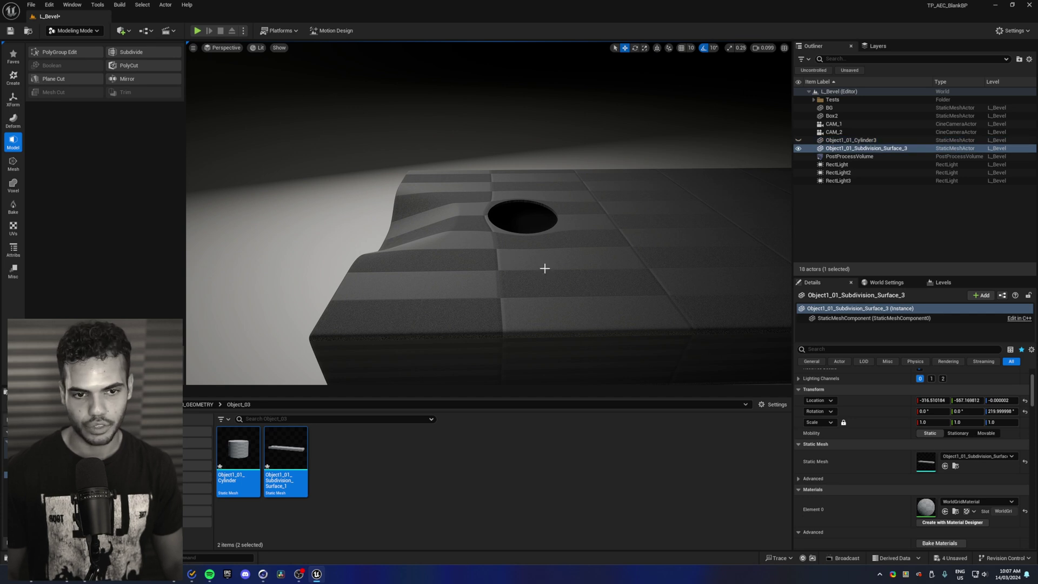
pyautogui.moveTo(470, 275); pyautogui.dragTo(527, 286, button='right')
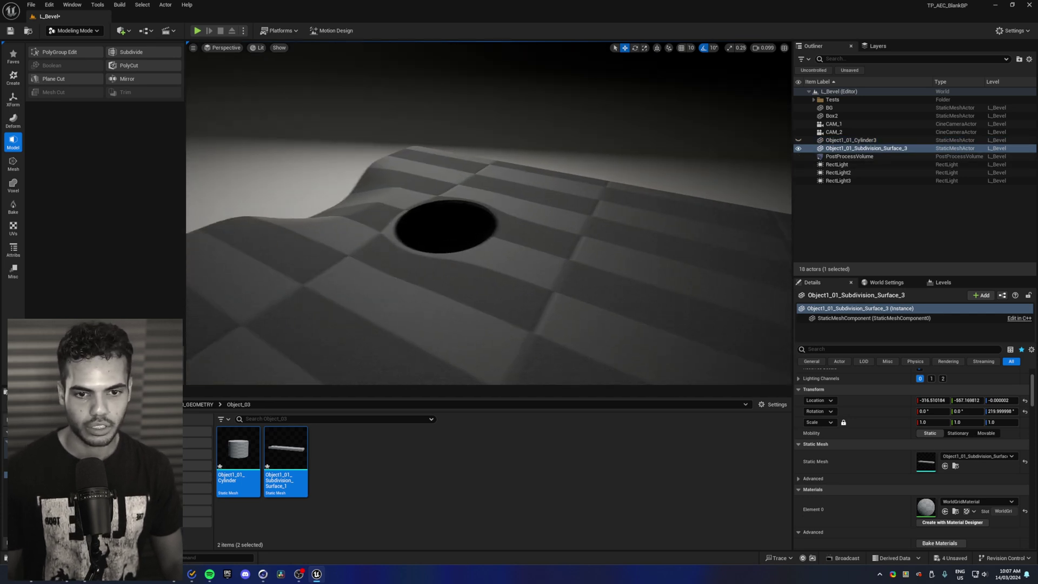
# Step: Check the slab's hole in unlit shading and return the viewport to lit shading
pyautogui.hotkey('alt', '3')
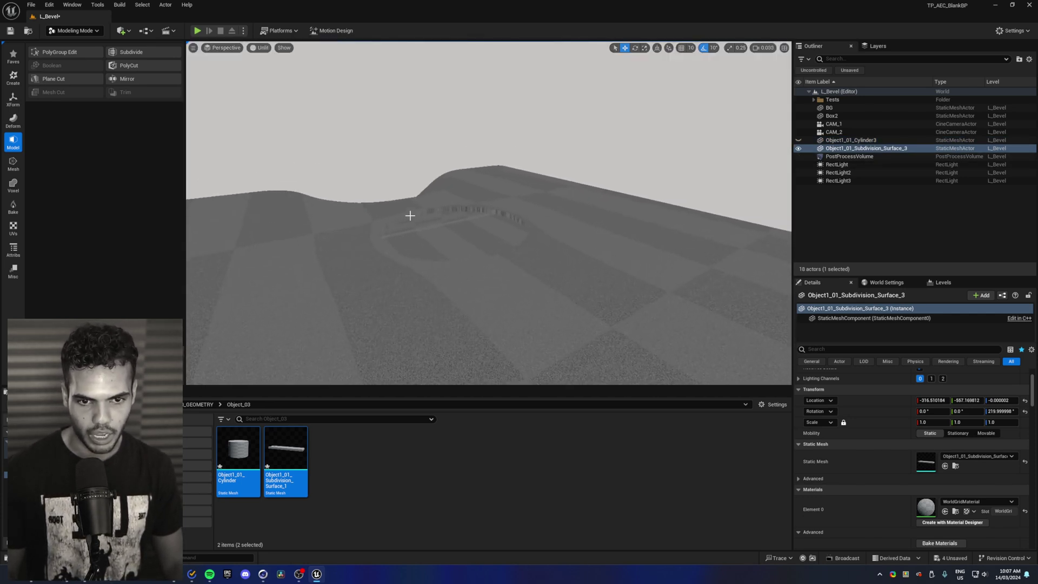
pyautogui.hotkey('alt', '4')
pyautogui.scroll(2, 453, 254)
pyautogui.moveTo(453, 254); pyautogui.dragTo(394, 265, button='right')
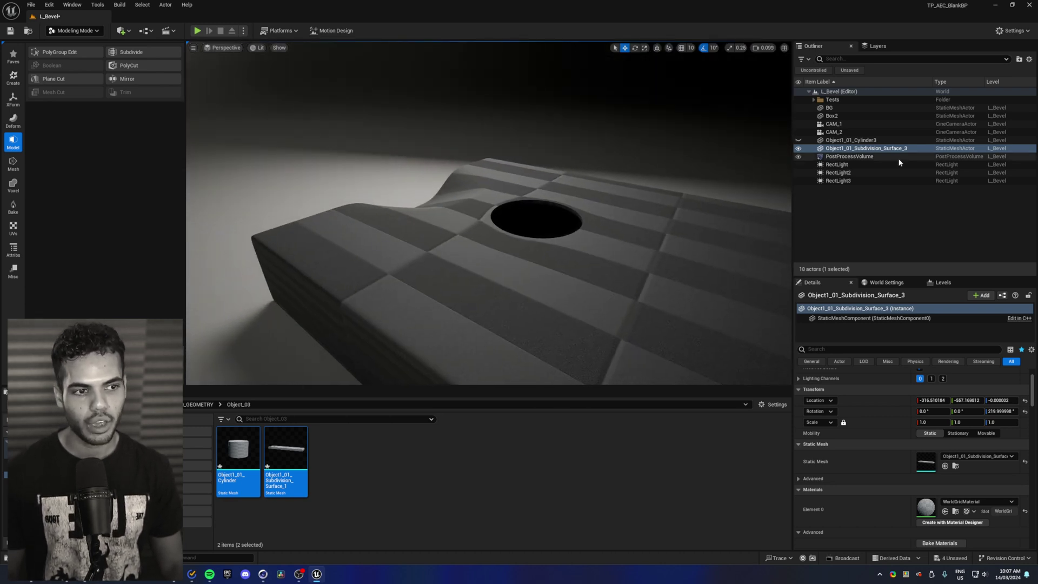
# Step: Start PolyGroup Edit on the slab mesh and examine its surface around the hole
pyautogui.click(63, 52)
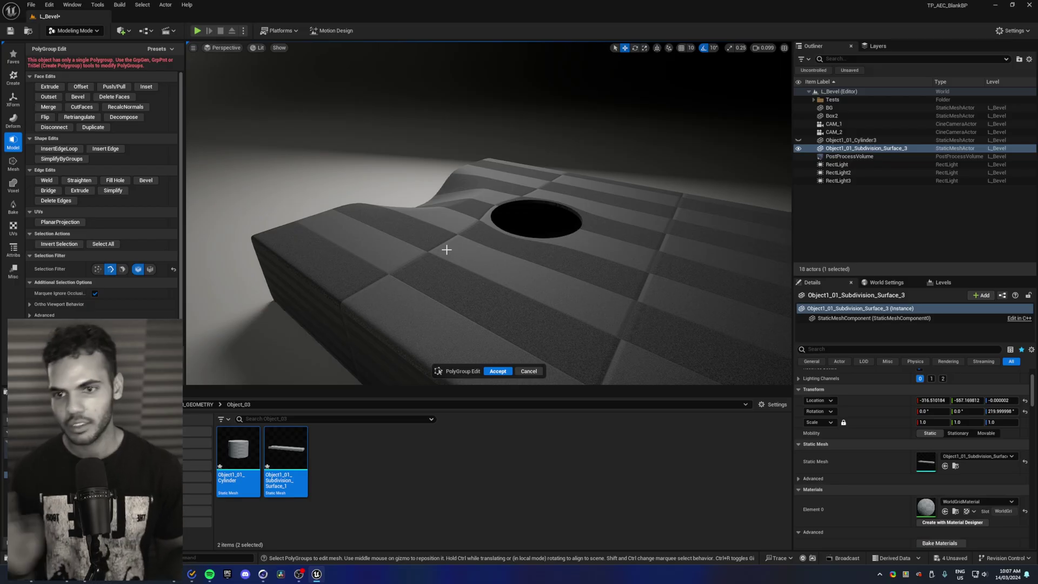
pyautogui.moveTo(409, 242); pyautogui.dragTo(422, 241, button='right')
pyautogui.press('s')
pyautogui.scroll(1, 418, 242)
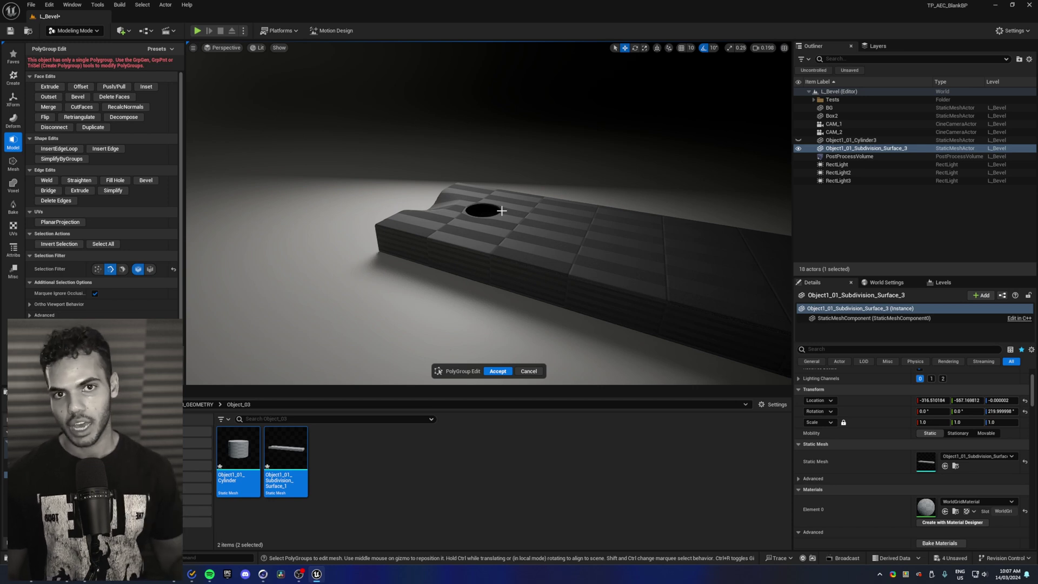
pyautogui.moveTo(501, 211); pyautogui.dragTo(285, 128, button='right')
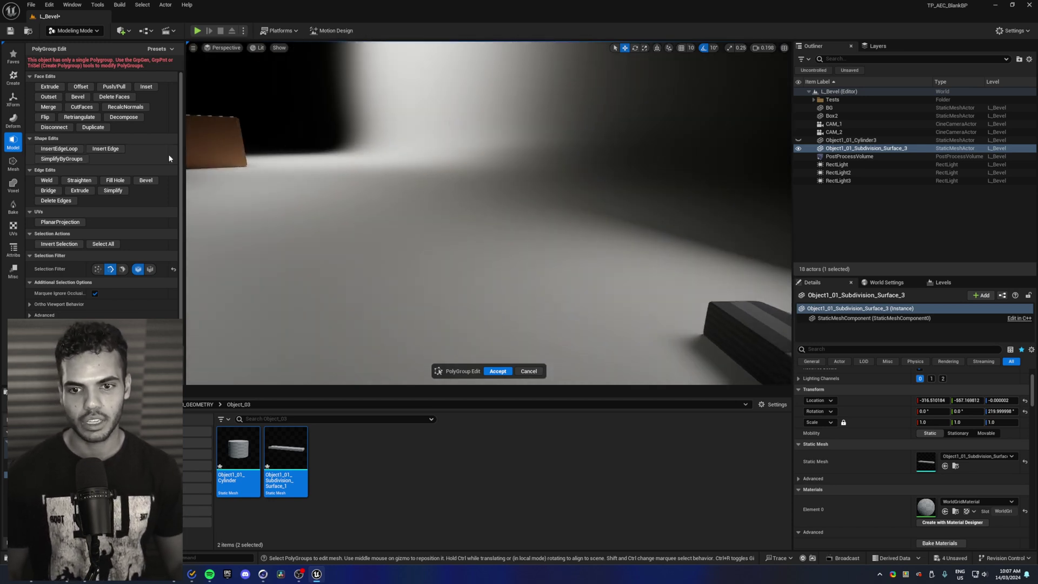
pyautogui.moveTo(287, 194); pyautogui.dragTo(547, 198, button='right')
pyautogui.press('w')
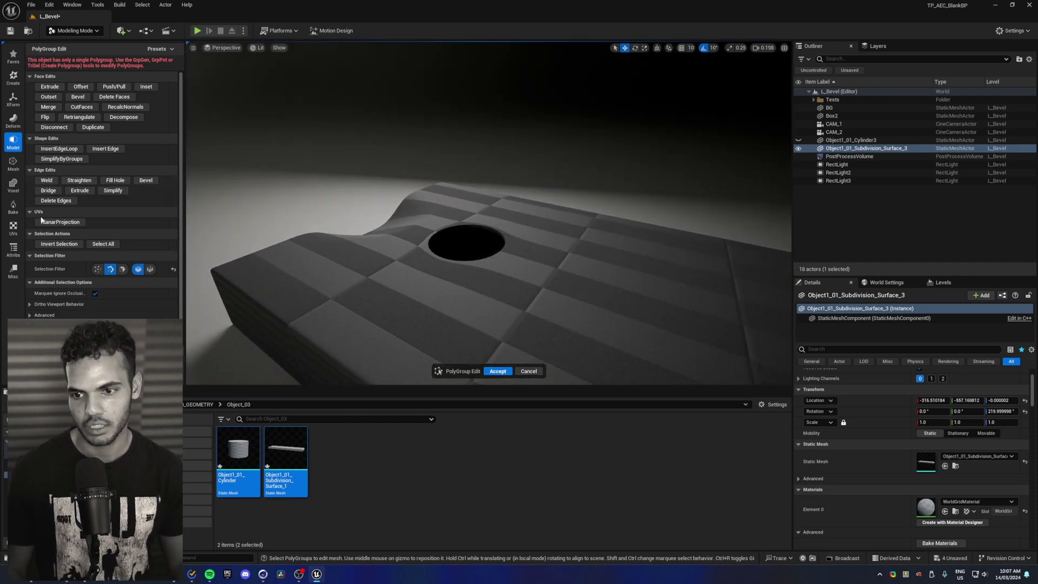
# Step: Cancel PolyGroup Edit and start Generate PolyGroups on the slab mesh
pyautogui.click(13, 250)
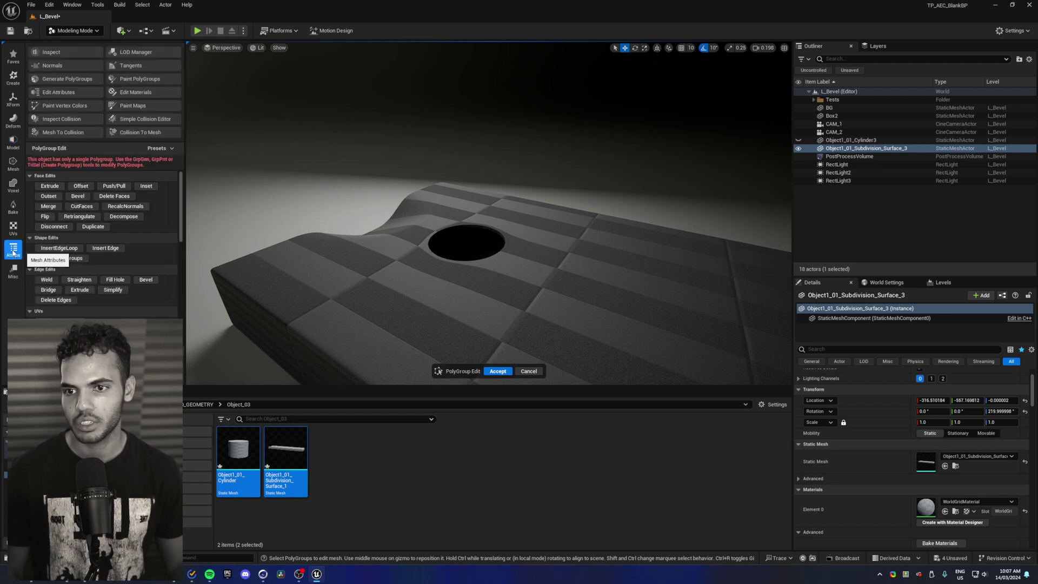
pyautogui.click(530, 371)
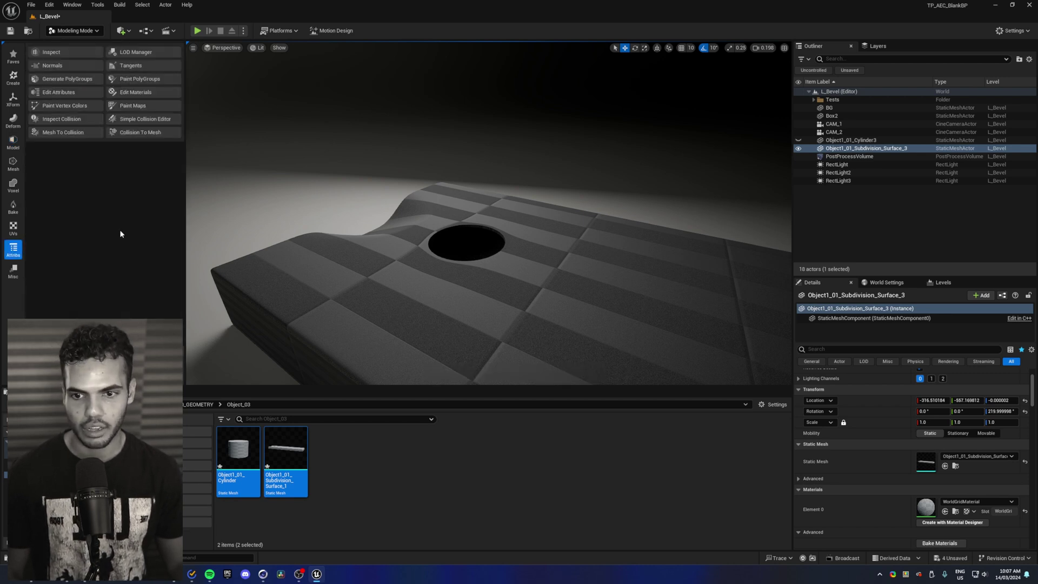
pyautogui.click(13, 142)
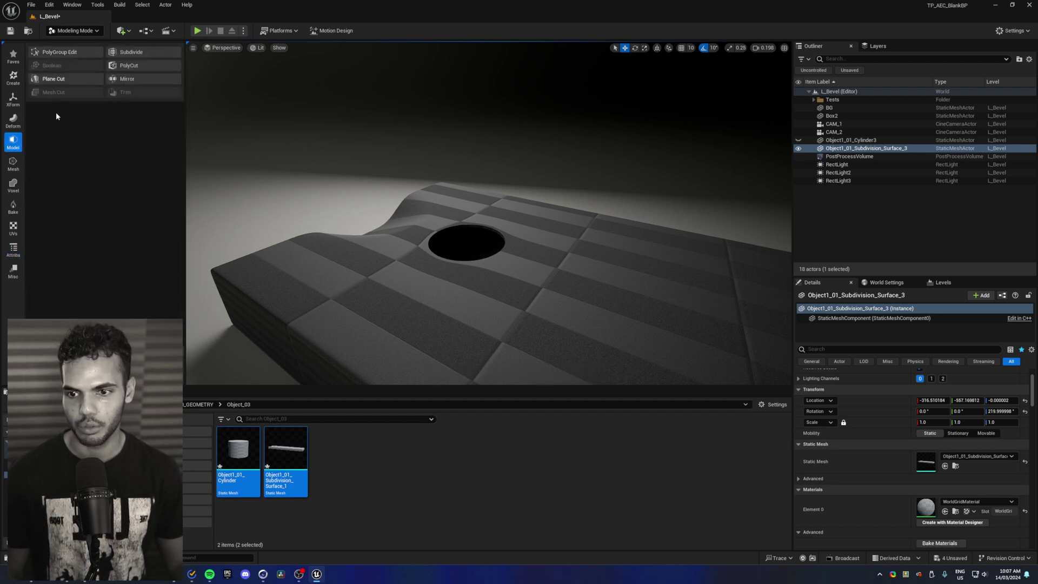
pyautogui.click(14, 249)
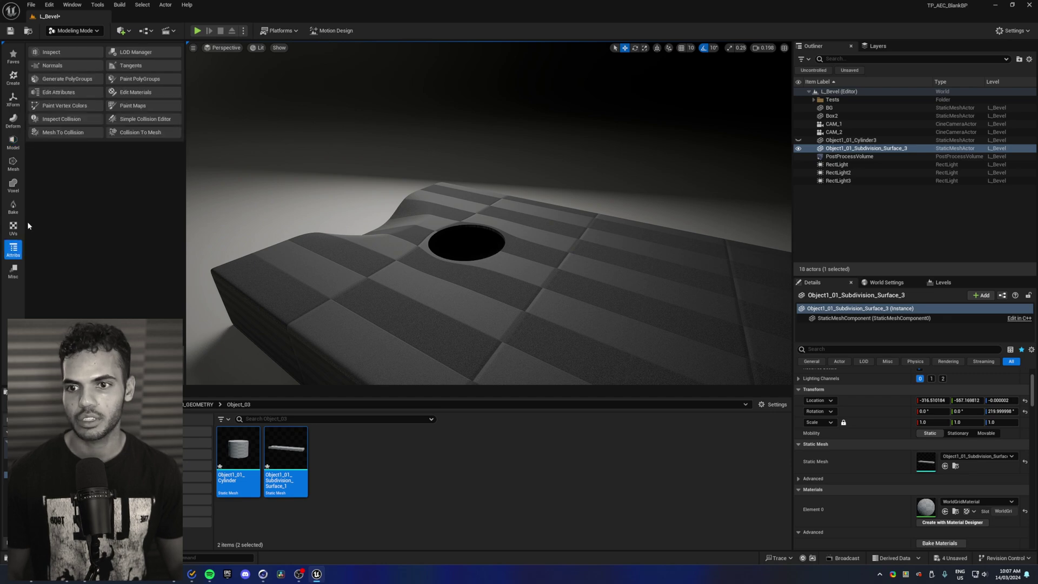
pyautogui.click(60, 80)
# Step: Examine the PolyGroups from the default angle tolerance along the slab's curved edge, sides and circular hole
pyautogui.keyDown('alt'); pyautogui.moveTo(406, 237); pyautogui.dragTo(443, 232); pyautogui.keyUp('alt')
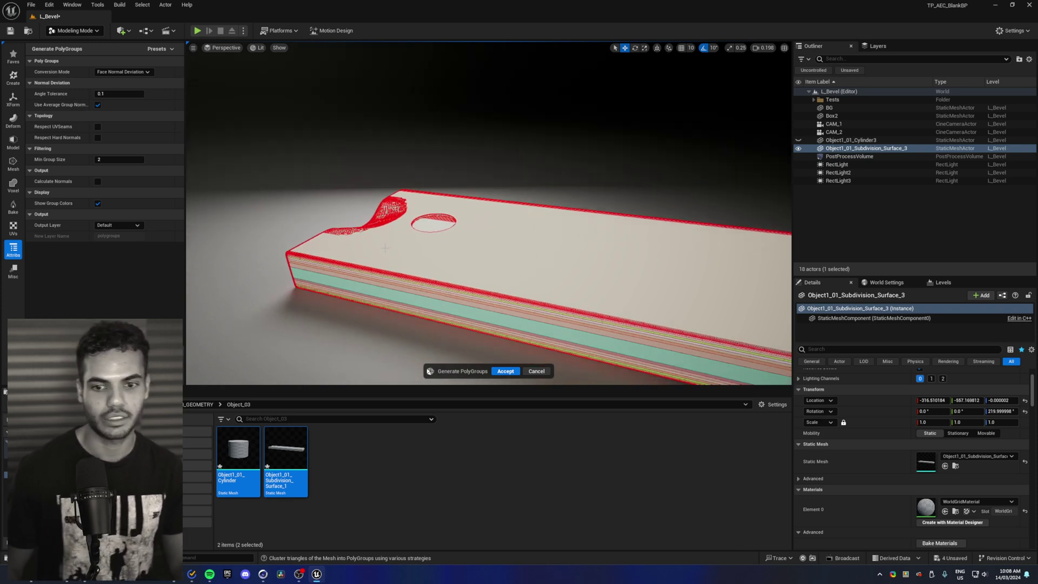
pyautogui.press('w')
pyautogui.moveTo(385, 248); pyautogui.dragTo(345, 241, button='right')
pyautogui.press('w')
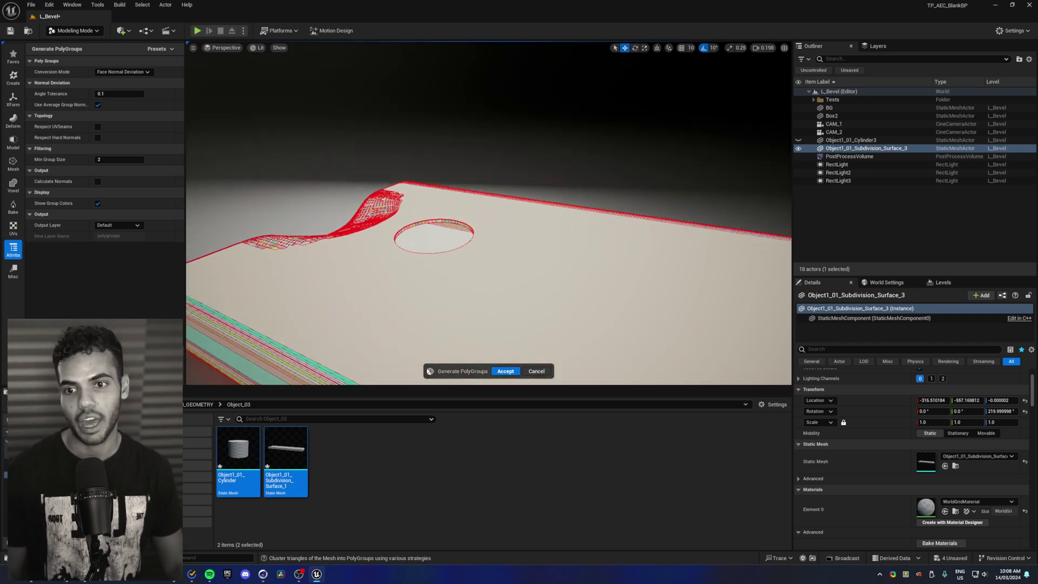
pyautogui.scroll(2, 361, 250)
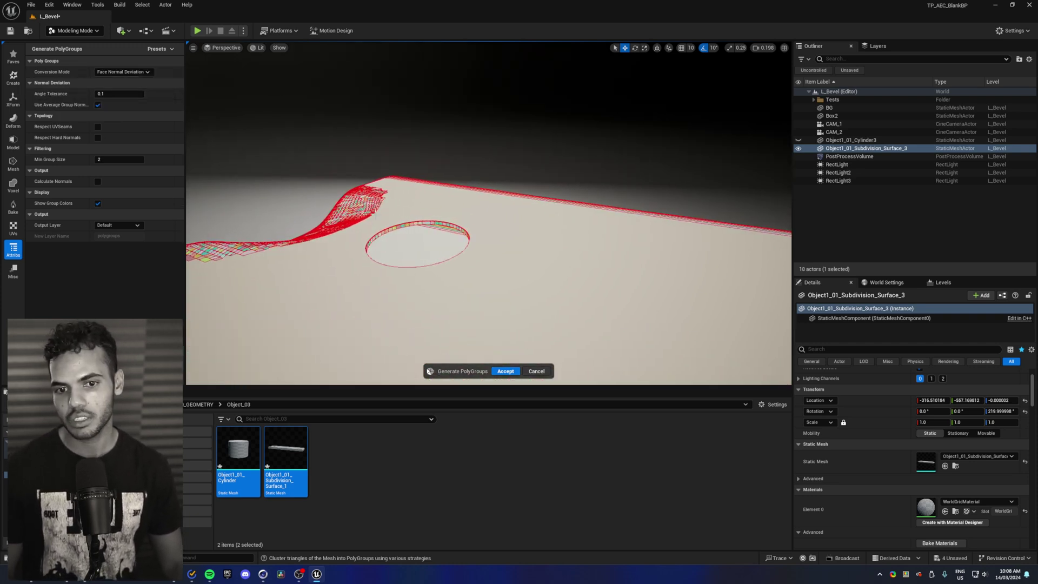
pyautogui.press('s')
pyautogui.moveTo(378, 246); pyautogui.dragTo(368, 262, button='right')
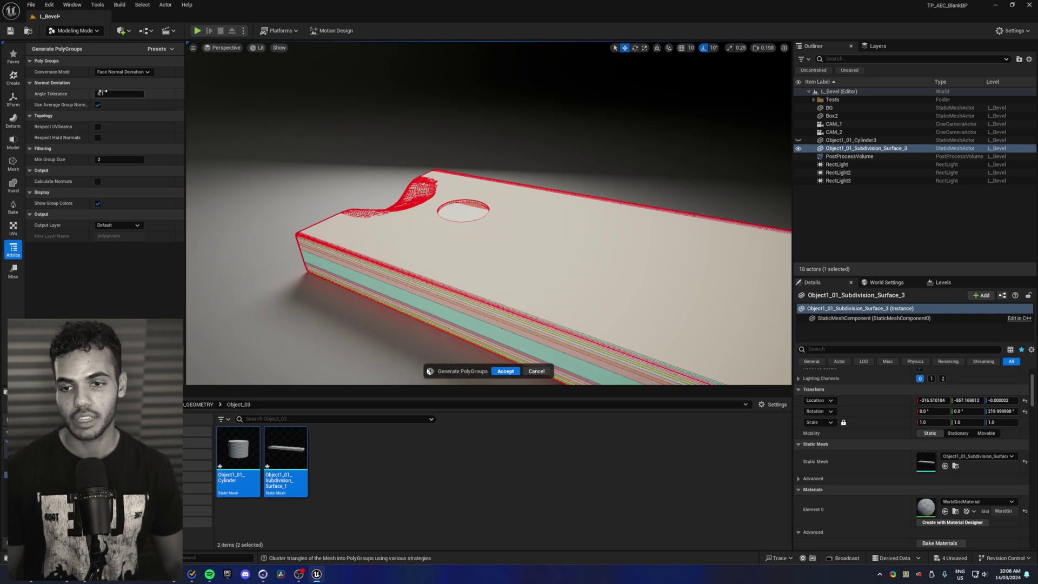
pyautogui.press('w')
pyautogui.moveTo(229, 139); pyautogui.dragTo(220, 146, button='right')
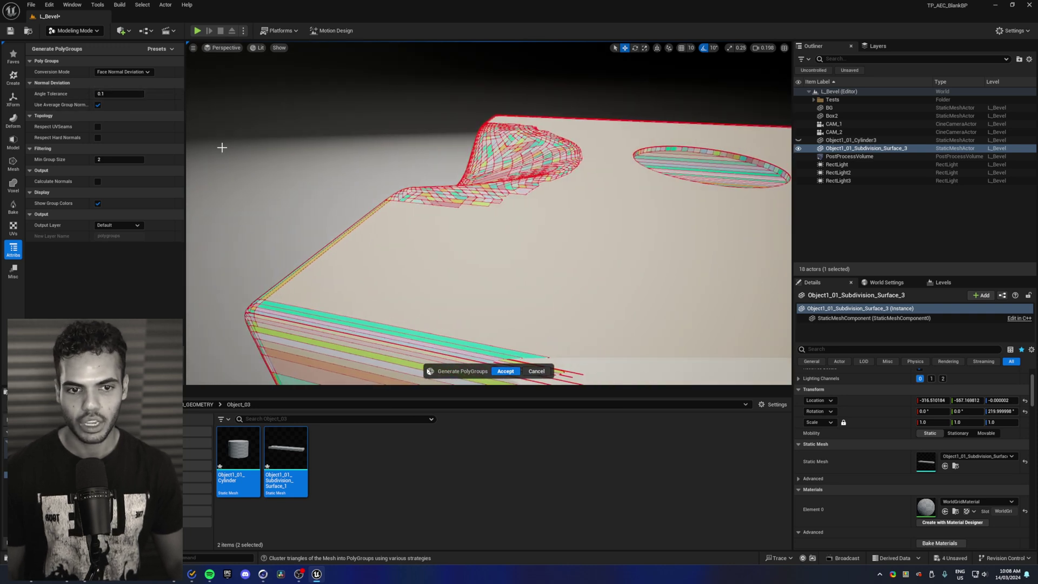
# Step: Set the PolyGroup Angle Tolerance to 60 and inspect the grouping of the slab's faces and hole
pyautogui.click(106, 94)
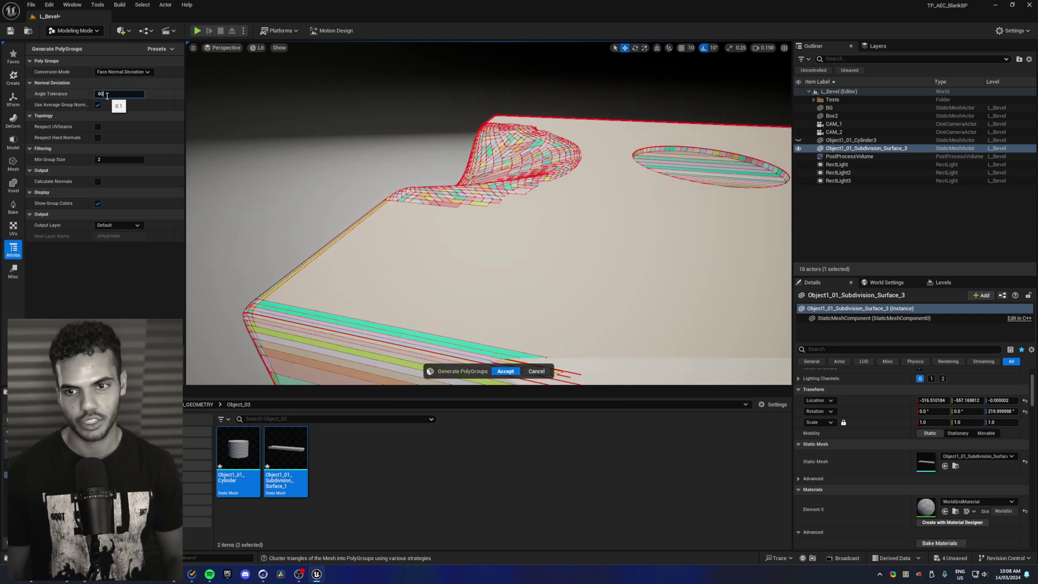
pyautogui.write('60')
pyautogui.press('Return')
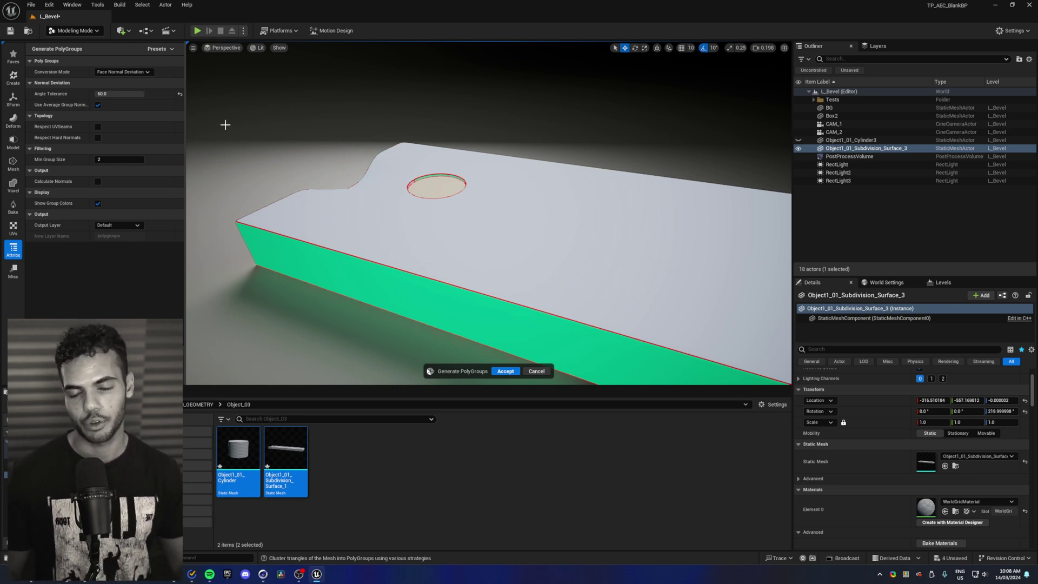
pyautogui.press('w')
pyautogui.moveTo(225, 125); pyautogui.dragTo(453, 213, button='right')
pyautogui.press('s')
pyautogui.press('a')
pyautogui.press('d')
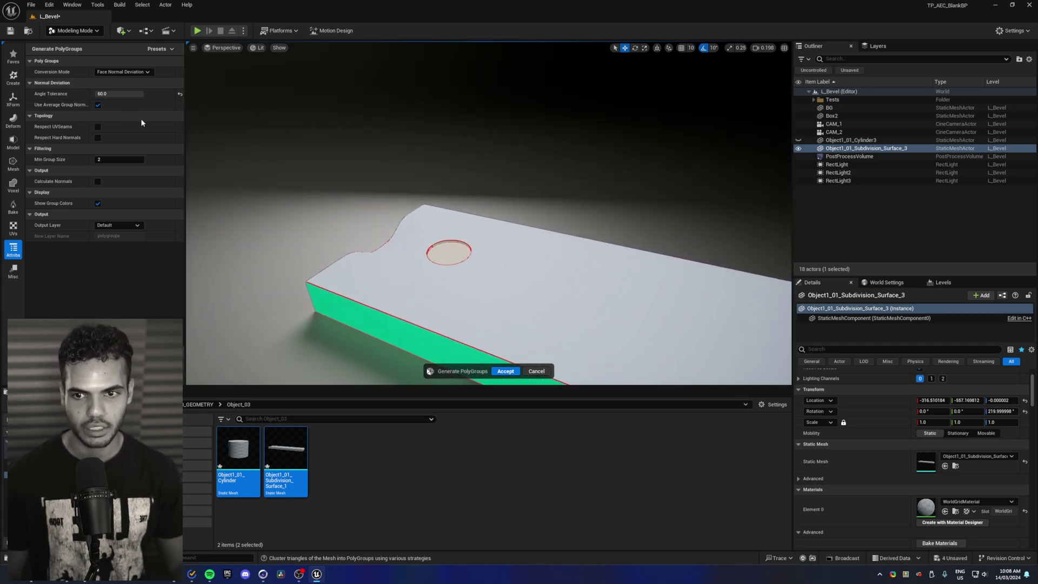
# Step: Try an Angle Tolerance of 90 and check the slab's face groups
pyautogui.click(118, 93)
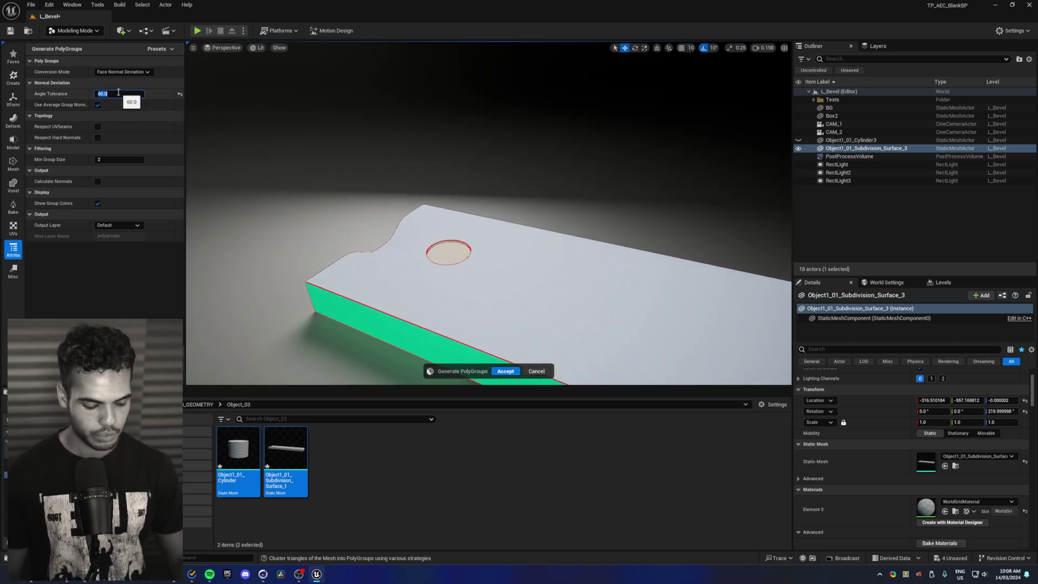
pyautogui.write('90')
pyautogui.press('Return')
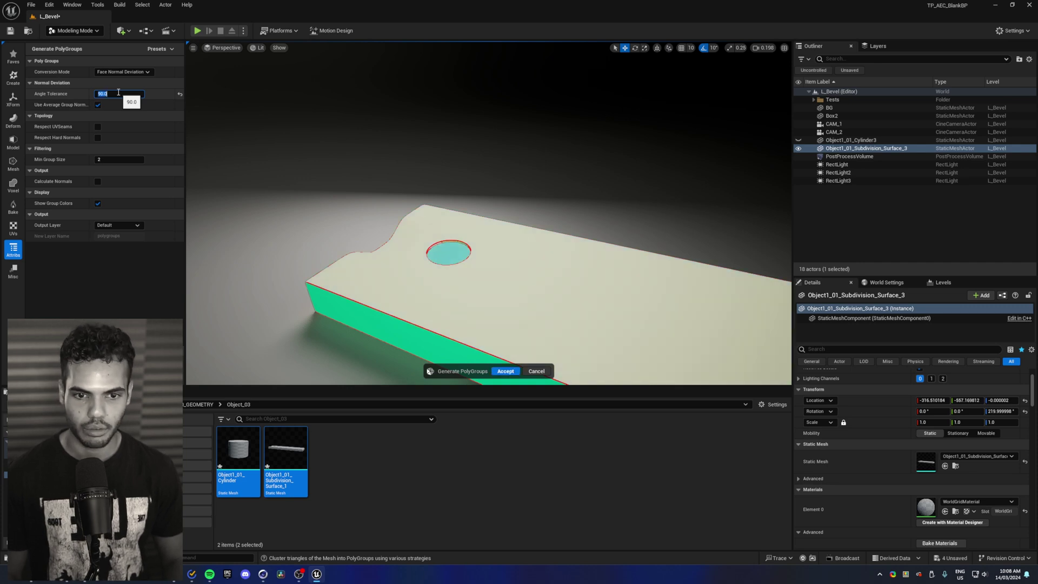
pyautogui.moveTo(373, 218); pyautogui.dragTo(403, 273, button='right')
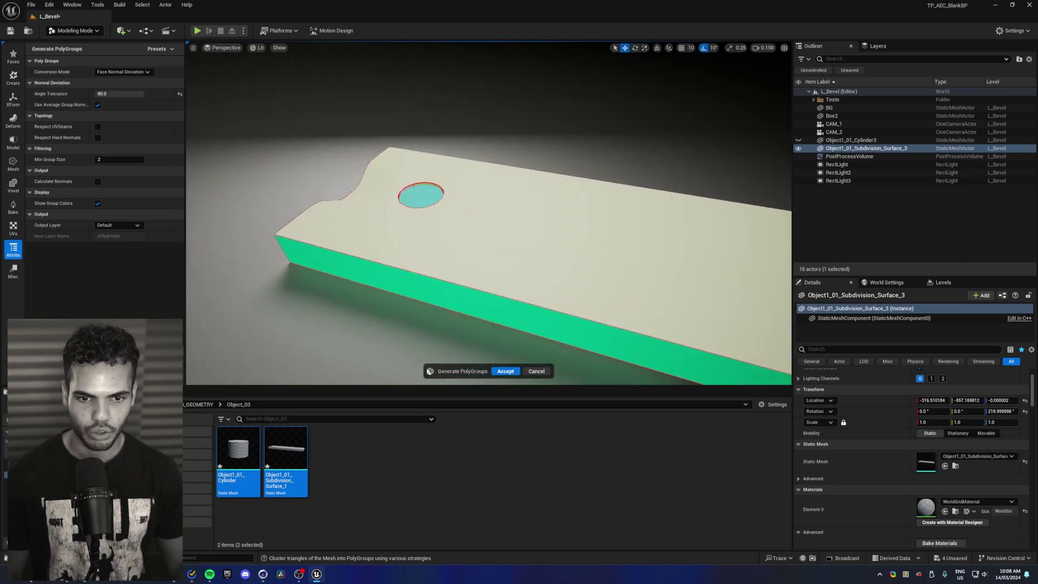
# Step: Try the Find Quads conversion mode, inspect its groups on the slab, and return to Face Normal Deviation
pyautogui.click(123, 72)
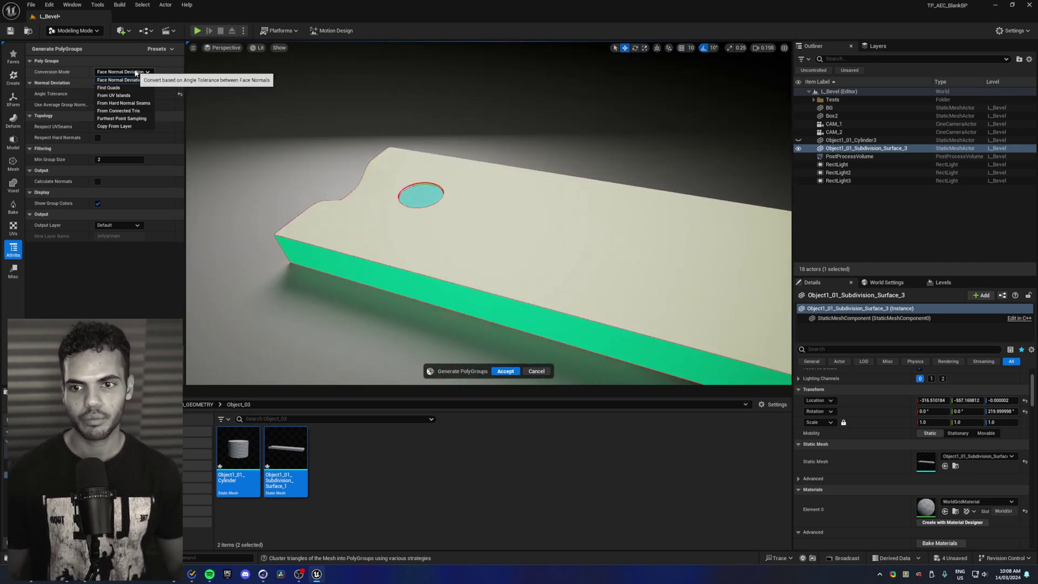
pyautogui.click(116, 88)
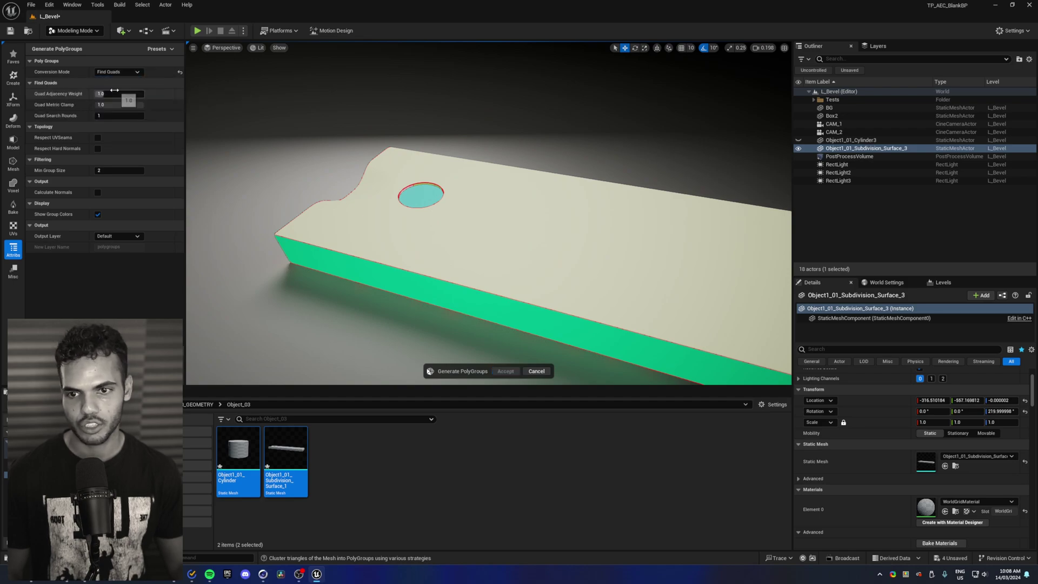
pyautogui.press('w')
pyautogui.moveTo(452, 214)
pyautogui.mouseDown(button='right')
pyautogui.moveTo(464, 216)
pyautogui.moveTo(432, 211)
pyautogui.moveTo(465, 218)
pyautogui.mouseUp(button='right')
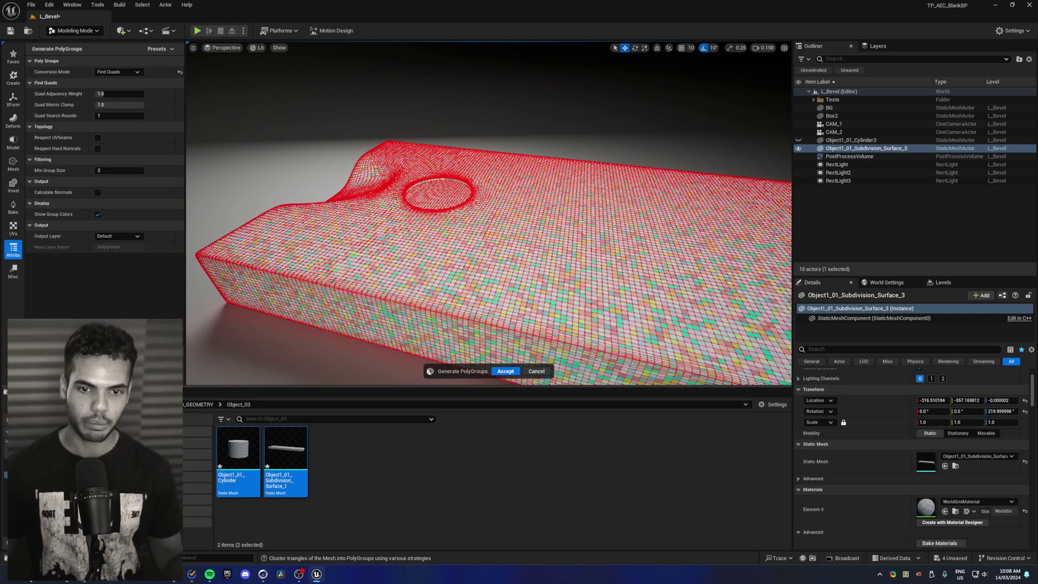
pyautogui.click(119, 71)
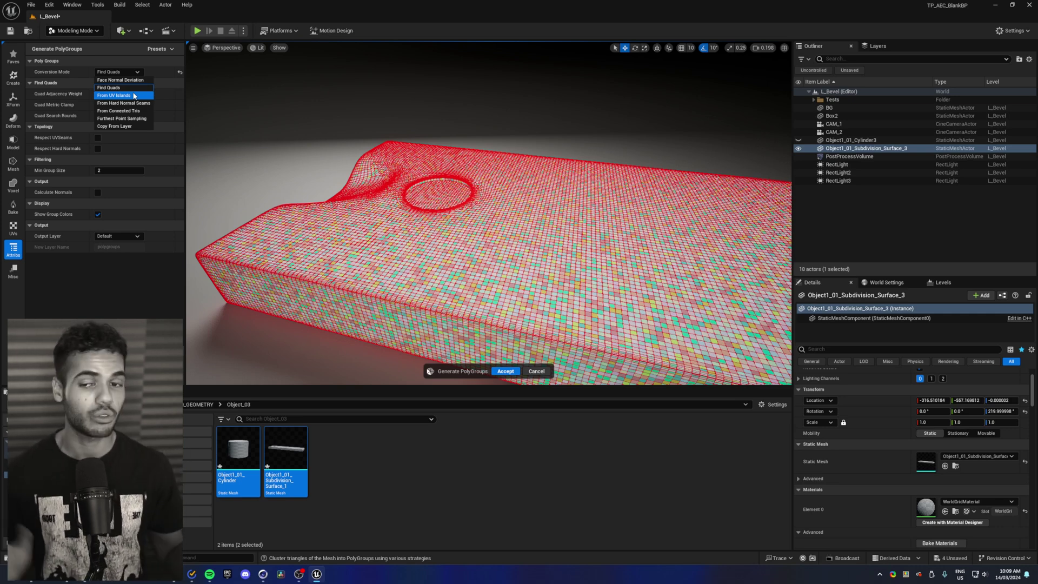
pyautogui.click(126, 80)
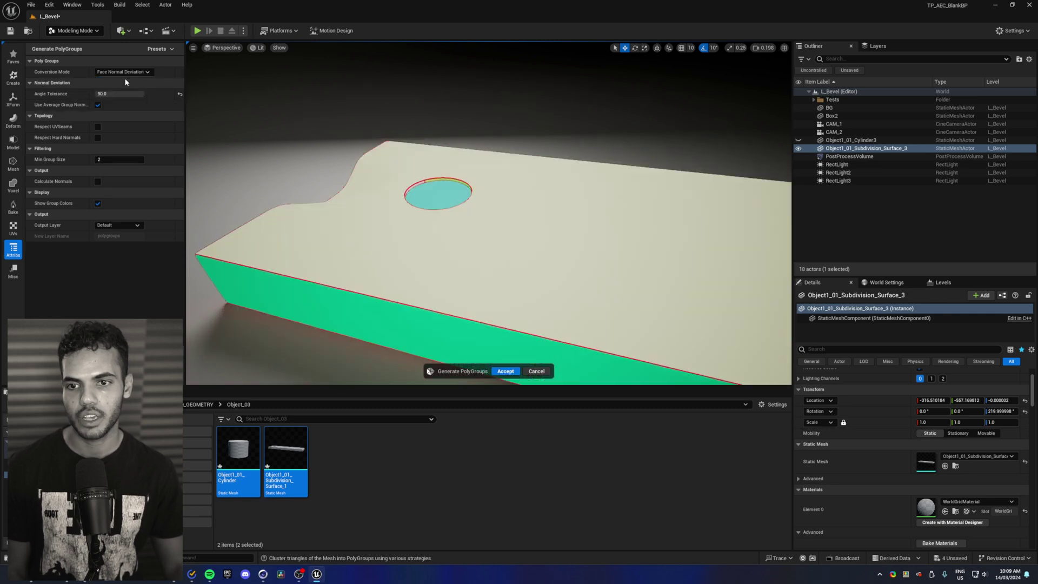
# Step: Set the Angle Tolerance to 60 and accept the generated PolyGroups
pyautogui.click(180, 94)
pyautogui.moveTo(103, 94); pyautogui.dragTo(121, 93)
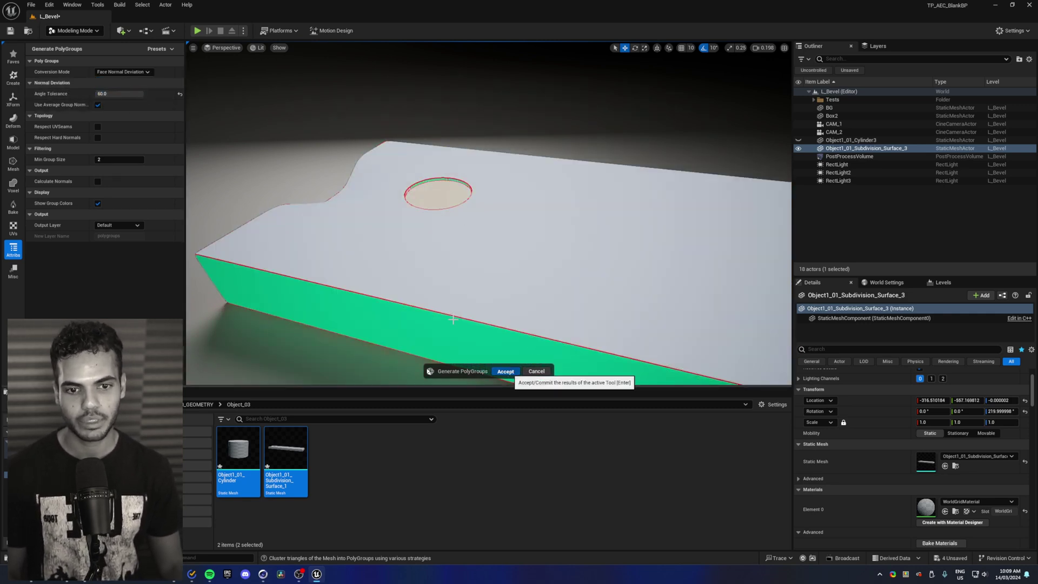
pyautogui.click(506, 371)
# Step: Start PolyGroup Edit on the slab mesh with the selection filter set to edges
pyautogui.click(13, 142)
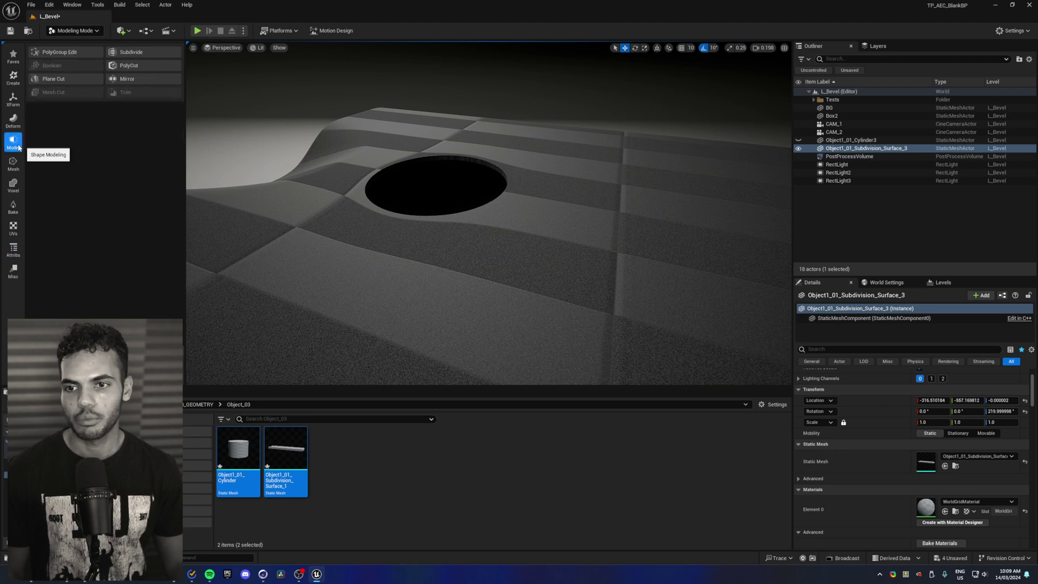
pyautogui.click(59, 52)
pyautogui.click(110, 265)
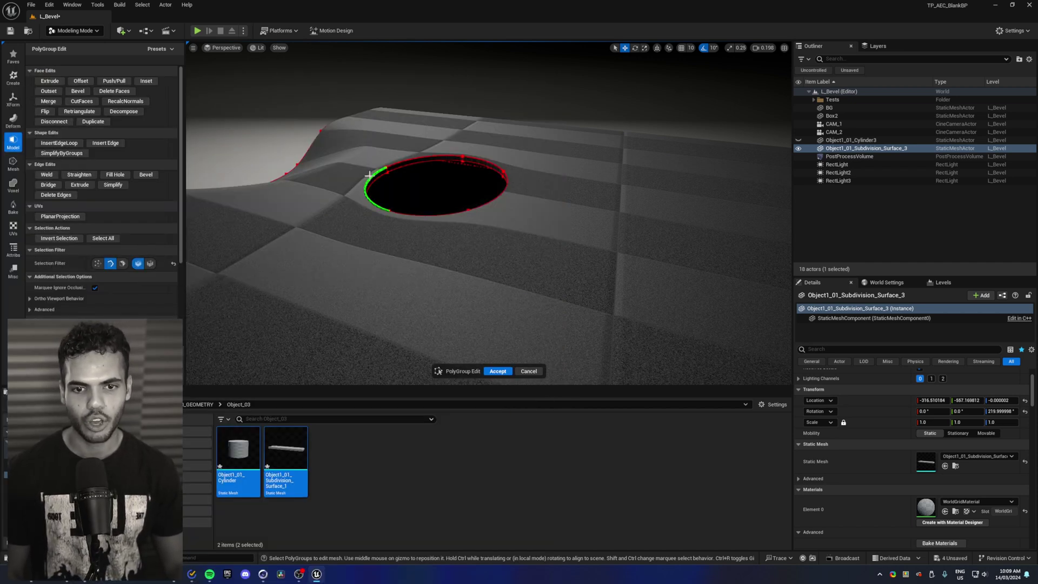
pyautogui.click(150, 264)
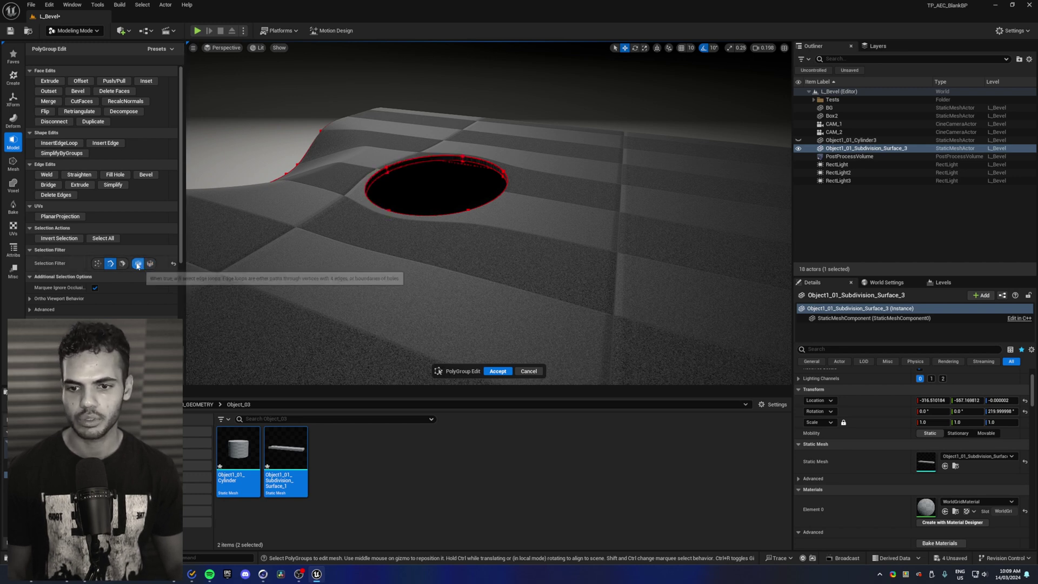
# Step: Try to select the hole's rim edges with loop selection, and clear the selection
pyautogui.click(372, 181)
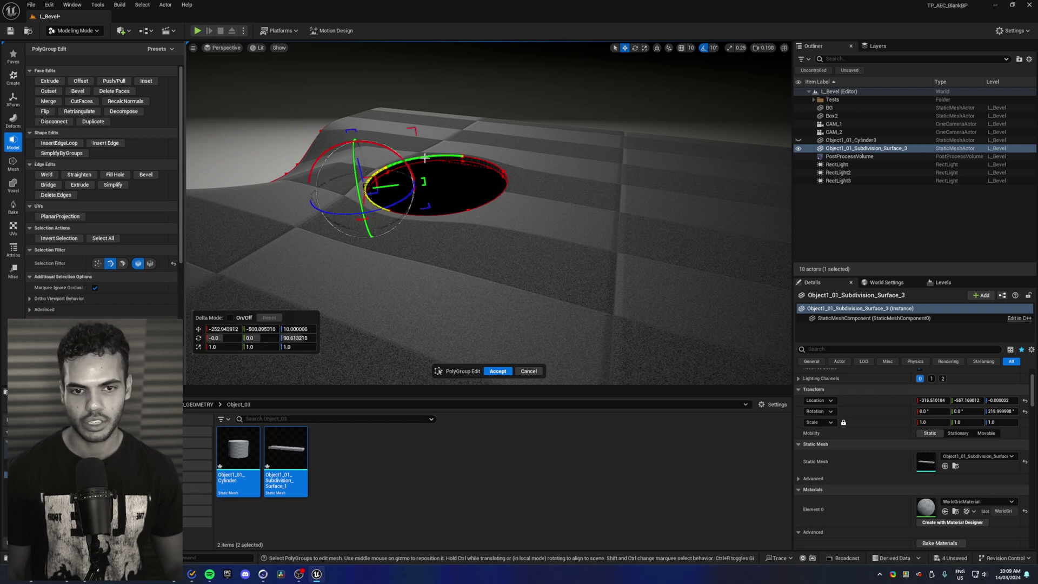
pyautogui.keyDown('shift'); pyautogui.click(403, 158); pyautogui.keyUp('shift')
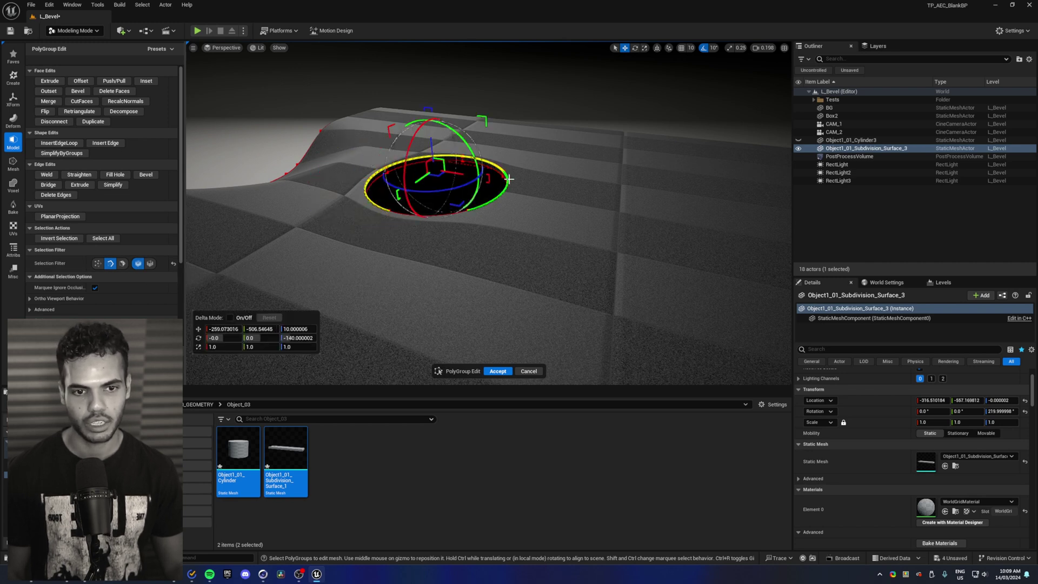
pyautogui.keyDown('shift'); pyautogui.click(484, 203); pyautogui.keyUp('shift')
pyautogui.click(464, 244)
# Step: Switch from edge loop to edge ring selection and select all upper and lower edges around the hole
pyautogui.click(150, 264)
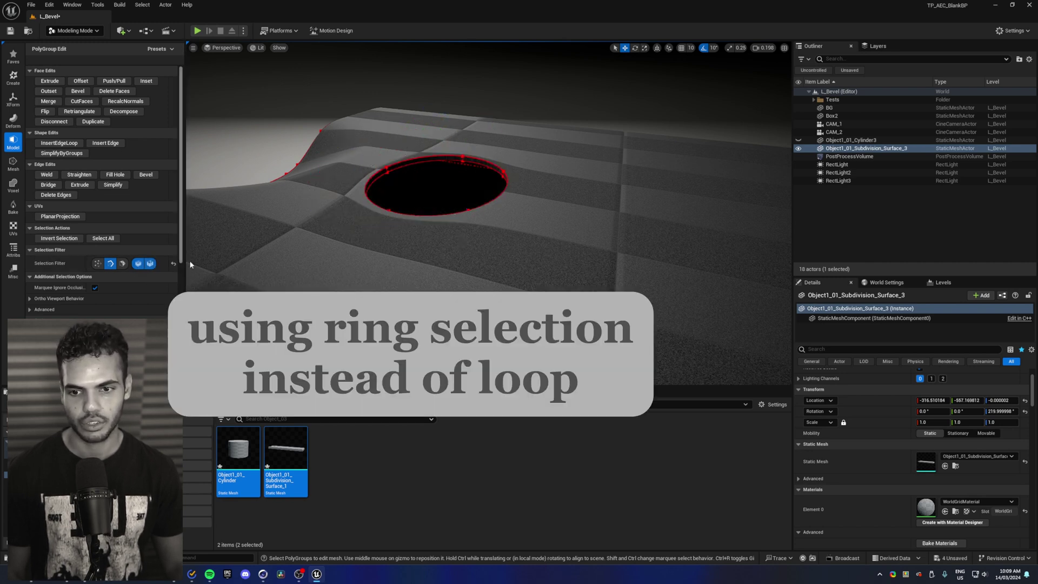
pyautogui.click(138, 263)
pyautogui.click(375, 177)
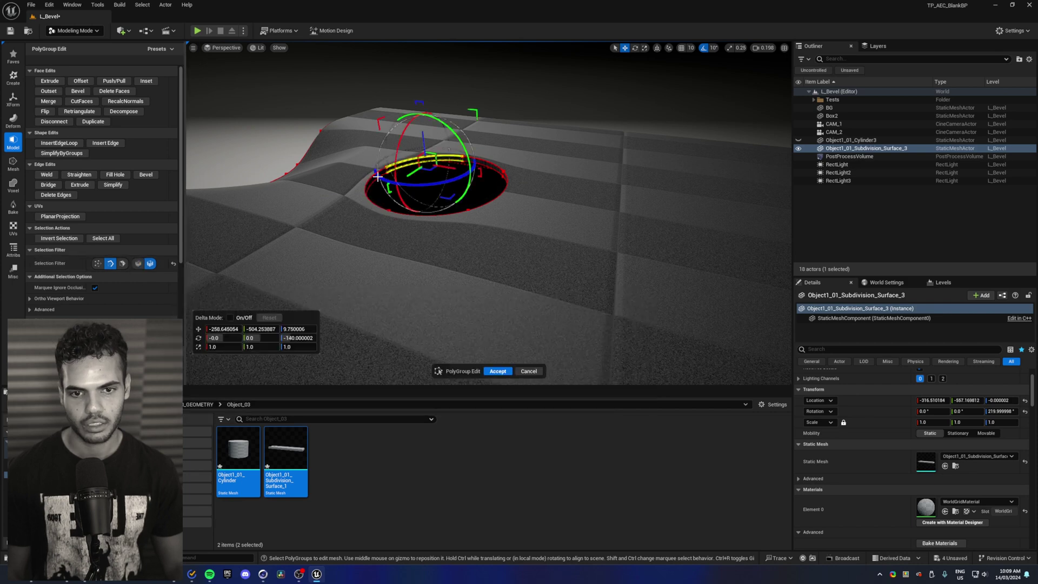
pyautogui.keyDown('shift'); pyautogui.click(413, 214); pyautogui.keyUp('shift')
pyautogui.keyDown('shift'); pyautogui.click(489, 210); pyautogui.keyUp('shift')
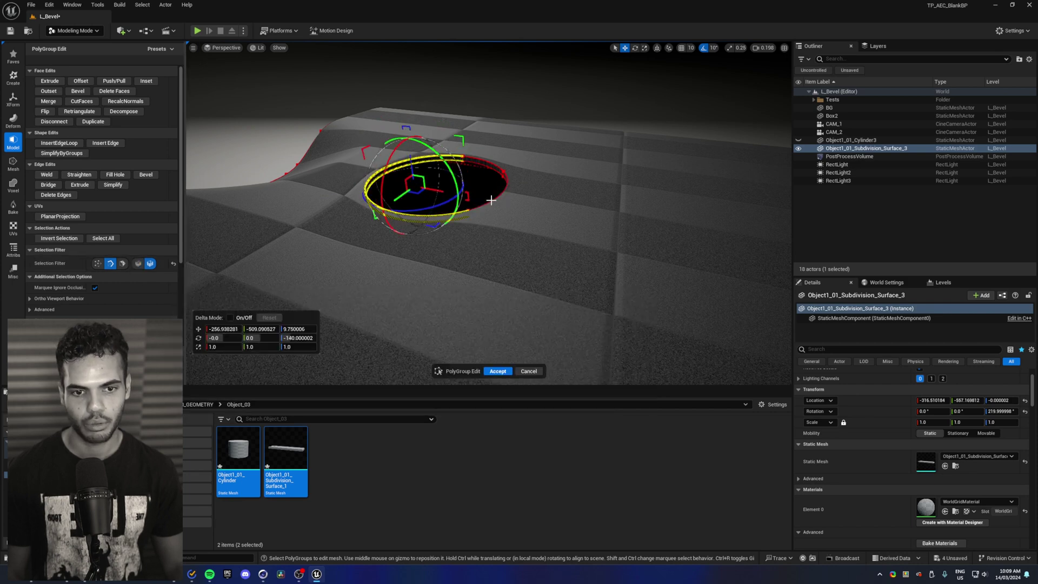
pyautogui.keyDown('shift'); pyautogui.click(491, 200); pyautogui.keyUp('shift')
pyautogui.keyDown('shift'); pyautogui.click(492, 161); pyautogui.keyUp('shift')
# Step: Start a Bevel on the selected hole edges and reset its Round Weight to 1.0
pyautogui.moveTo(523, 227); pyautogui.dragTo(516, 228, button='right')
pyautogui.scroll(-5, 519, 227)
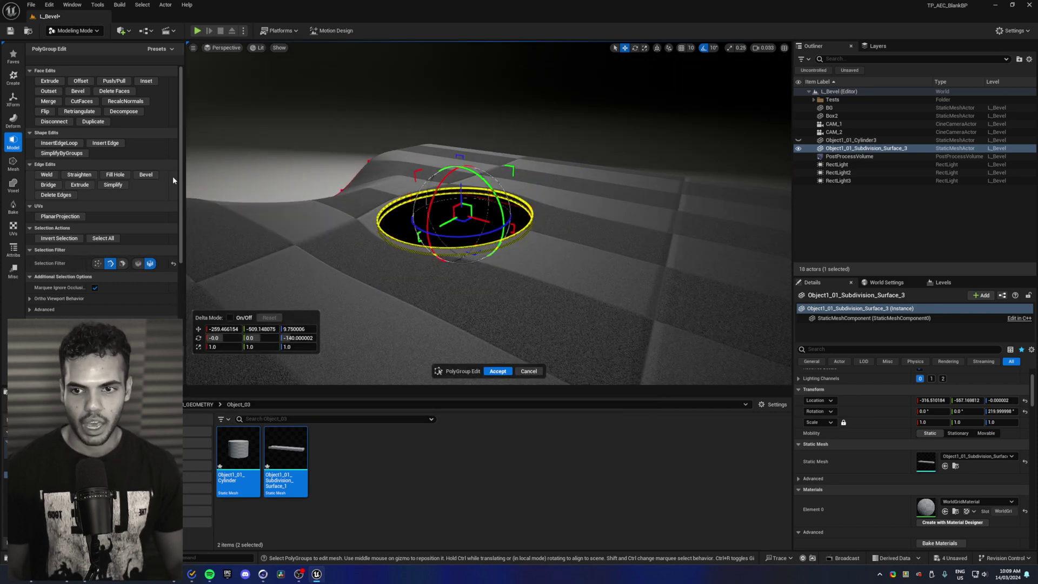
pyautogui.click(146, 174)
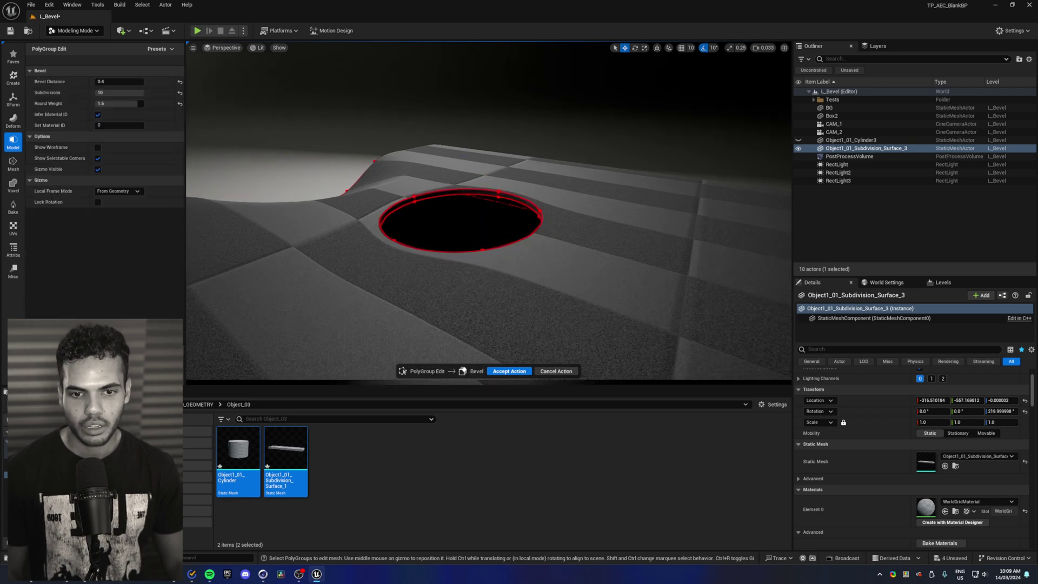
pyautogui.scroll(2, 388, 227)
pyautogui.moveTo(388, 227); pyautogui.dragTo(389, 229, button='right')
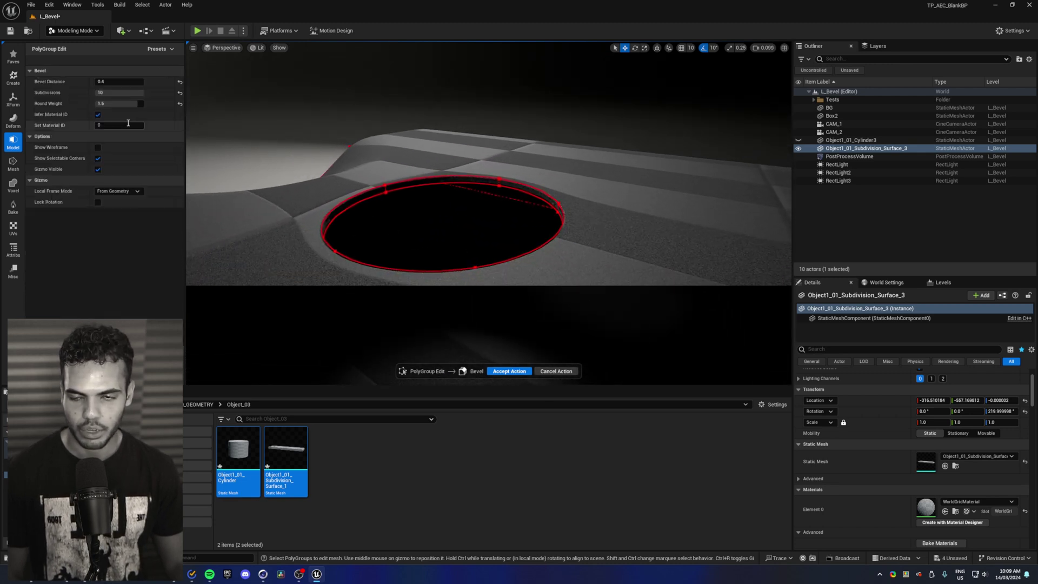
pyautogui.click(179, 104)
# Step: Try Bevel Distances of 1, 0.5 and 0.1 on the selected hole edges
pyautogui.write('2')
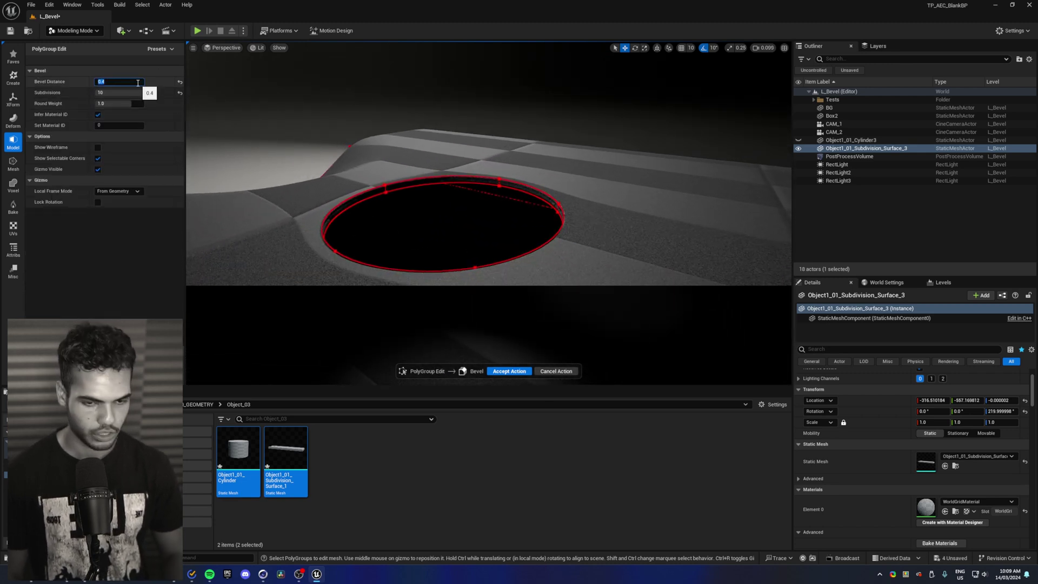
pyautogui.press('Return')
pyautogui.write('1')
pyautogui.press('Return')
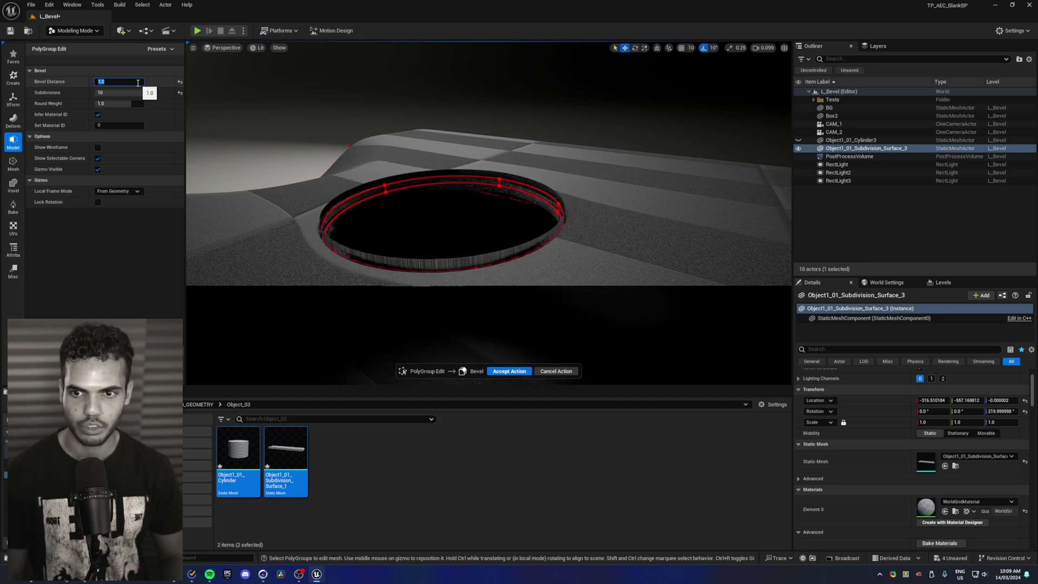
pyautogui.write('.5')
pyautogui.press('Return')
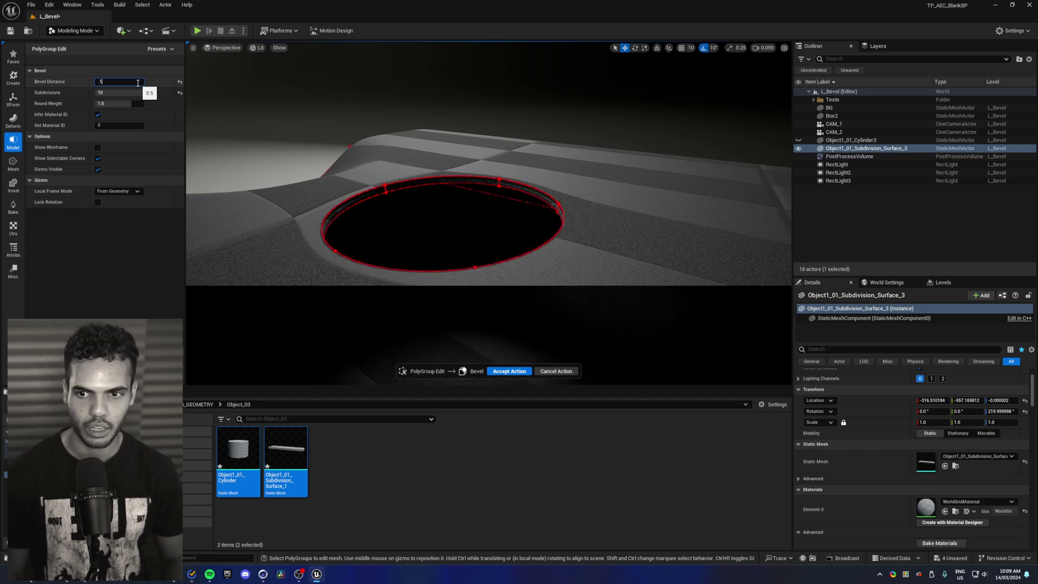
pyautogui.write('.1')
pyautogui.press('Return')
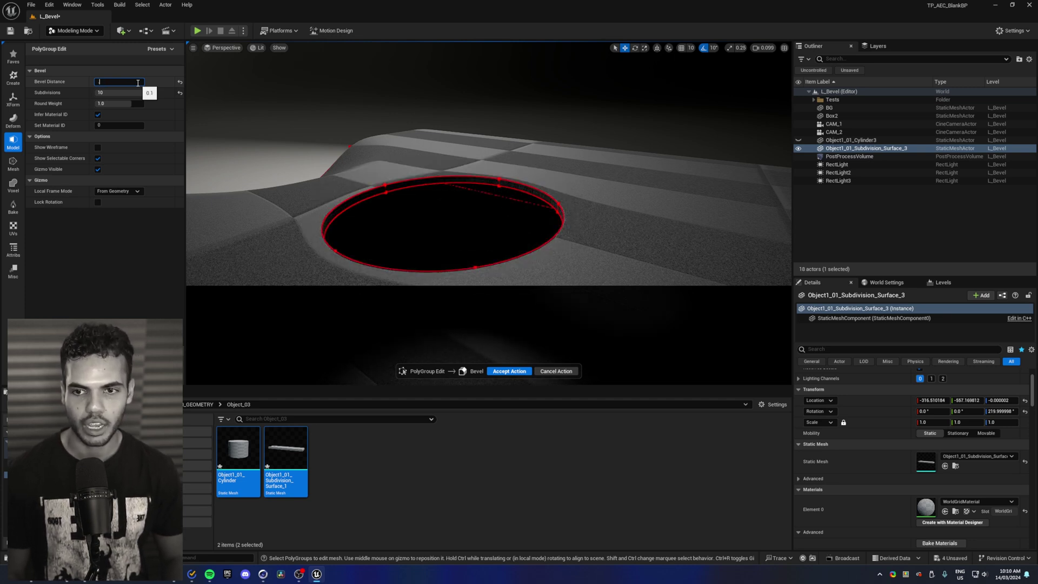
# Step: Set the hole edges' Bevel Distance to 0.05 and accept both the bevel and the PolyGroup edit
pyautogui.write('.05')
pyautogui.press('Return')
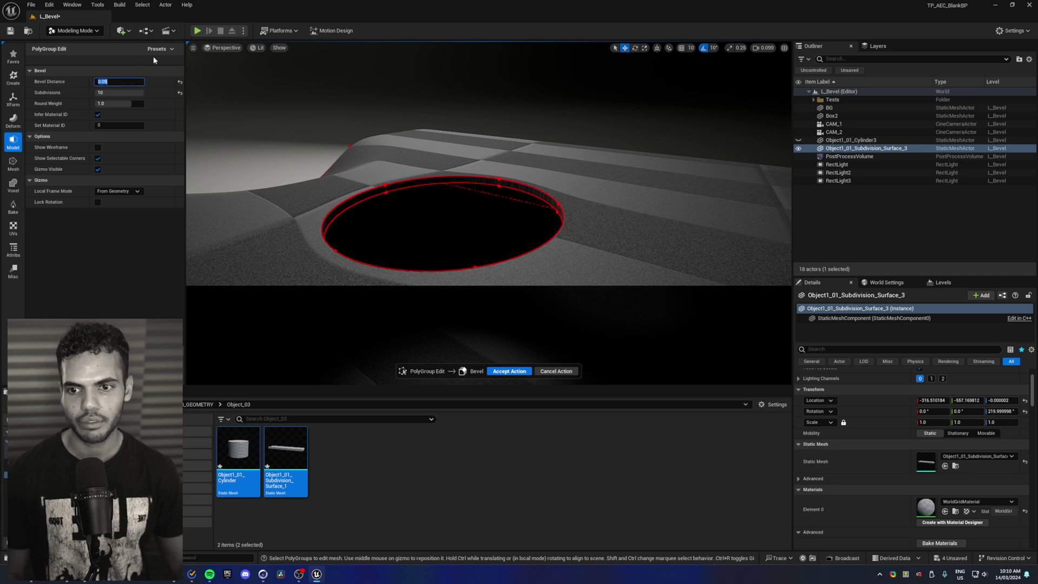
pyautogui.click(506, 370)
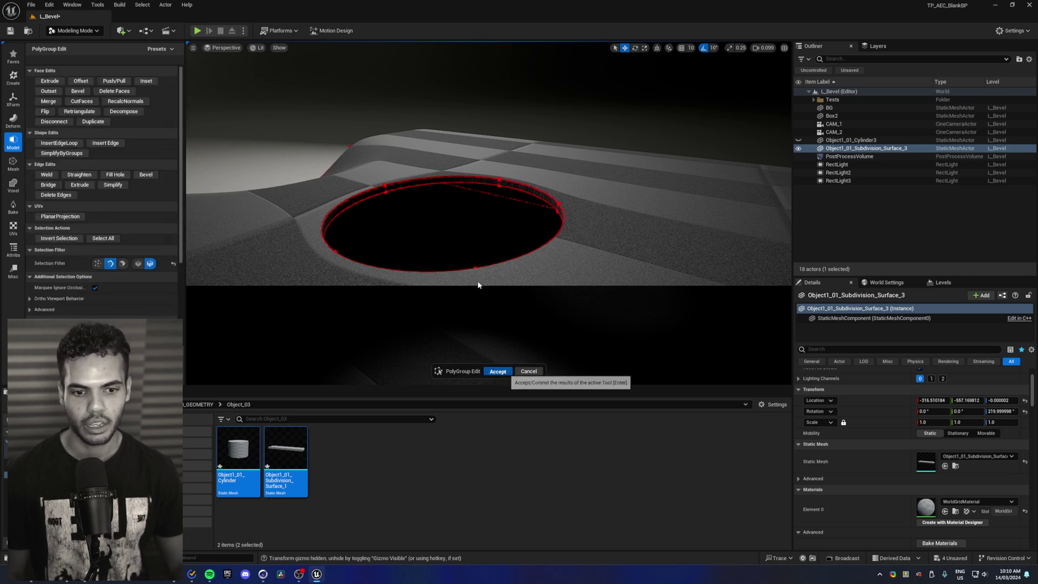
pyautogui.press('Return')
# Step: Try the MI_Metal_02 material from the Content folder on the slab, inspect the bevelled hole, and undo the assignment
pyautogui.click(7, 449)
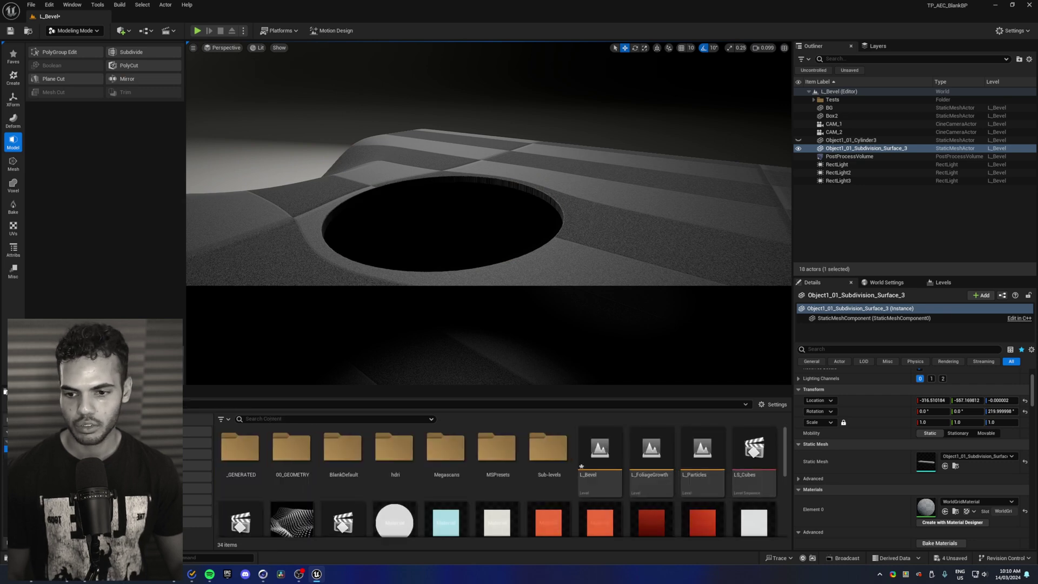
pyautogui.scroll(-3, 649, 476)
pyautogui.click(652, 454)
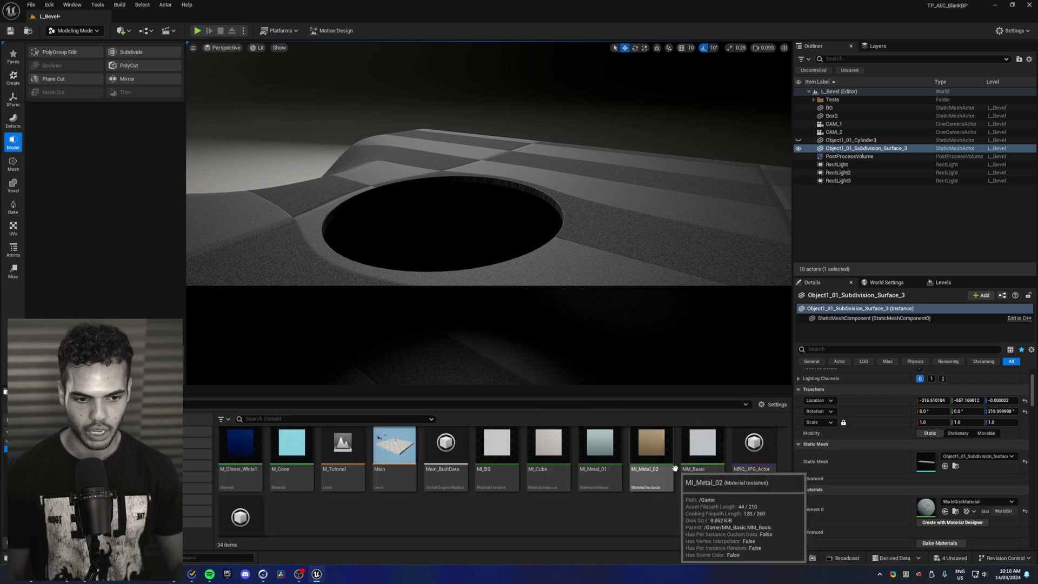
pyautogui.moveTo(652, 454); pyautogui.dragTo(586, 240)
pyautogui.press('Escape')
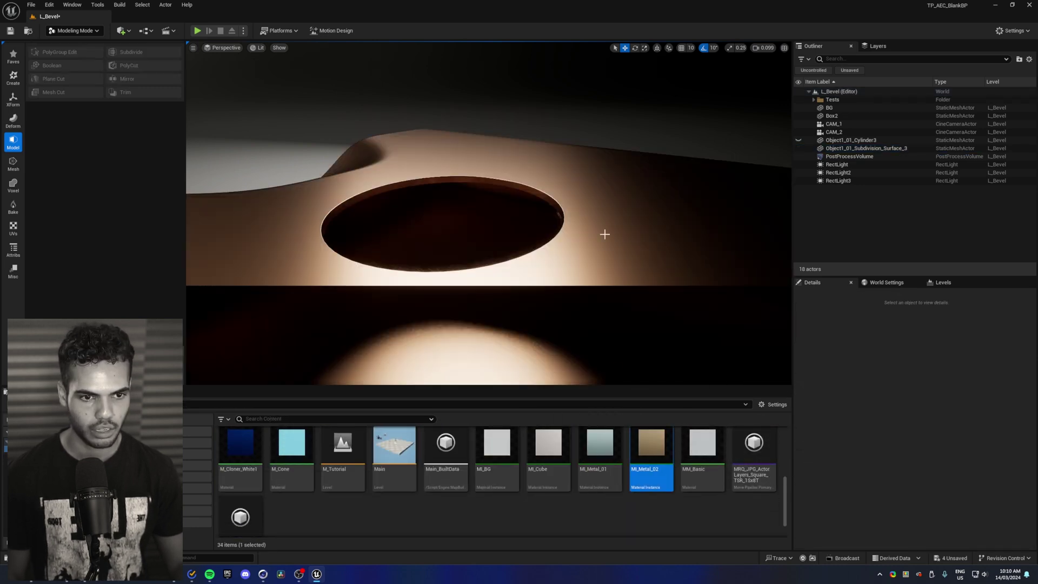
pyautogui.moveTo(605, 234); pyautogui.dragTo(455, 201, button='right')
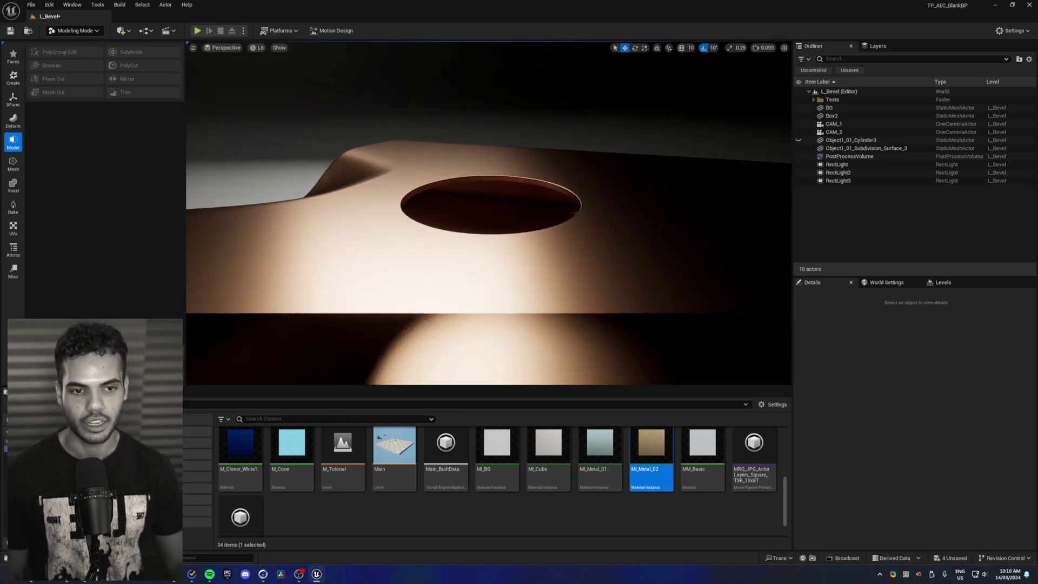
pyautogui.hotkey('ctrl', 'z')
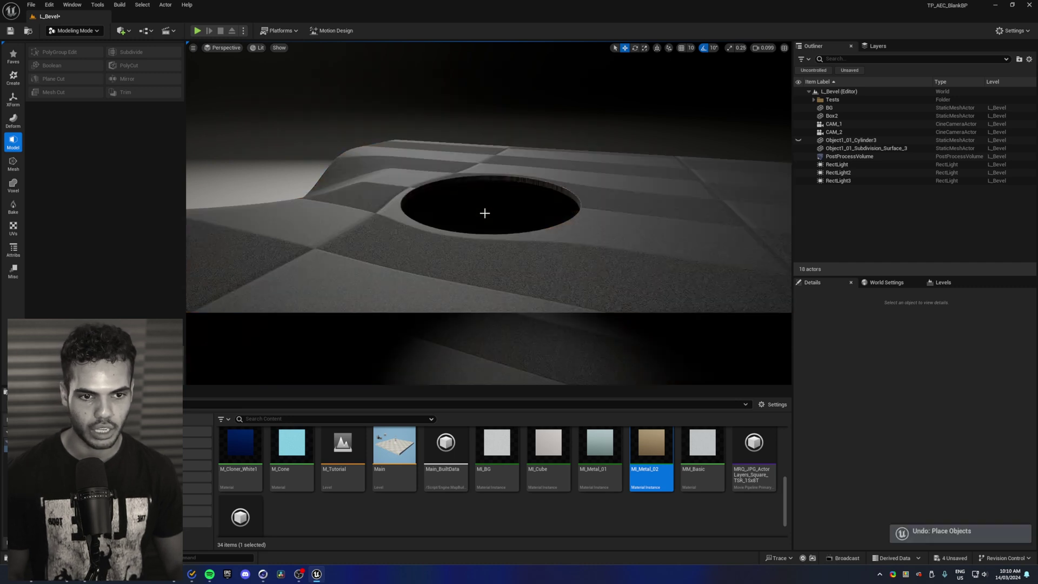
# Step: Switch to Selection mode and assign the MI_Metal_02 material to the slab
pyautogui.click(485, 213)
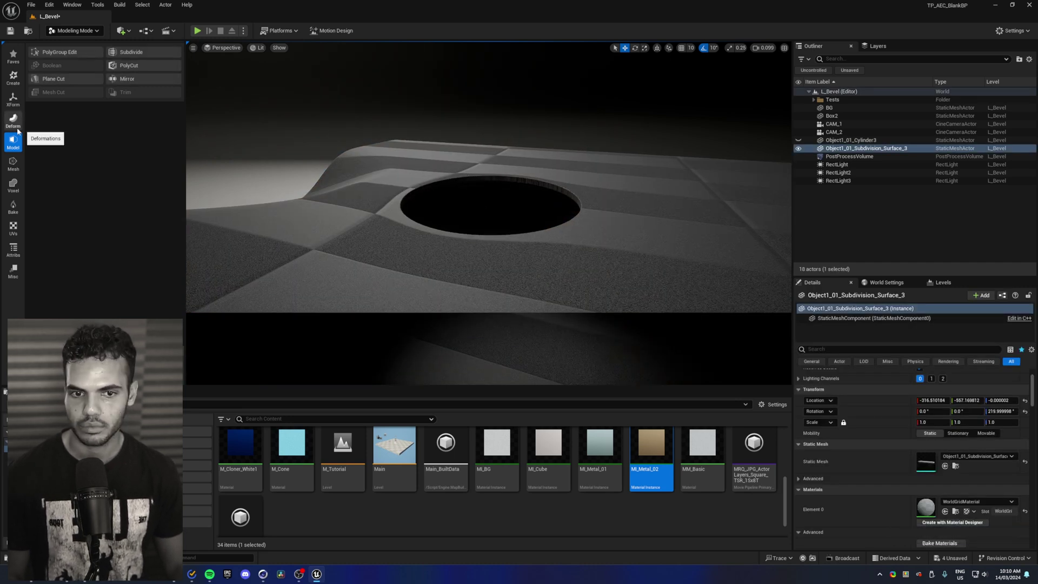
pyautogui.hotkey('shift', '1')
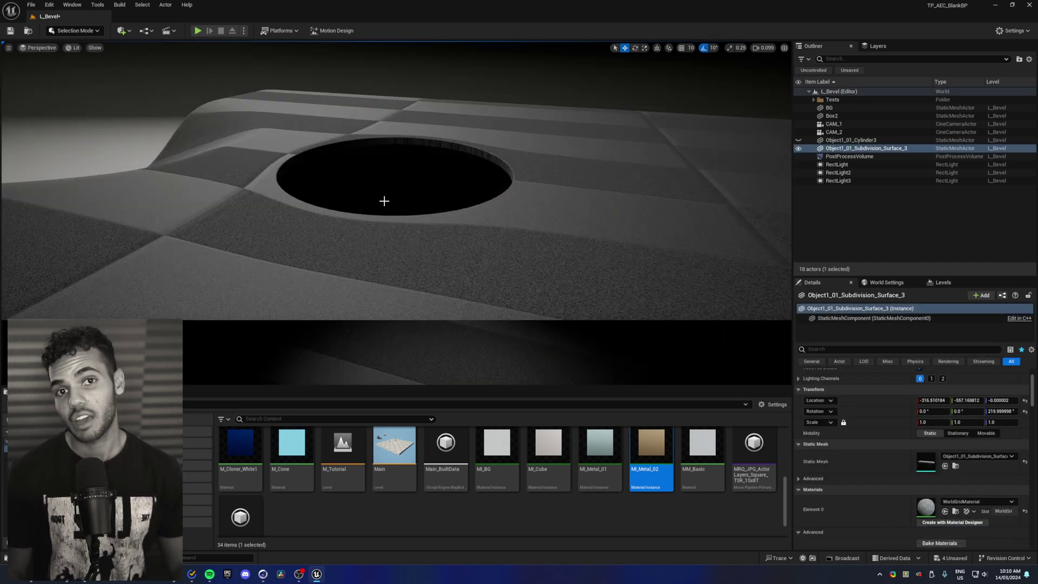
pyautogui.moveTo(658, 461); pyautogui.dragTo(601, 303)
pyautogui.moveTo(602, 303); pyautogui.dragTo(541, 287, button='right')
pyautogui.scroll(3, 601, 303)
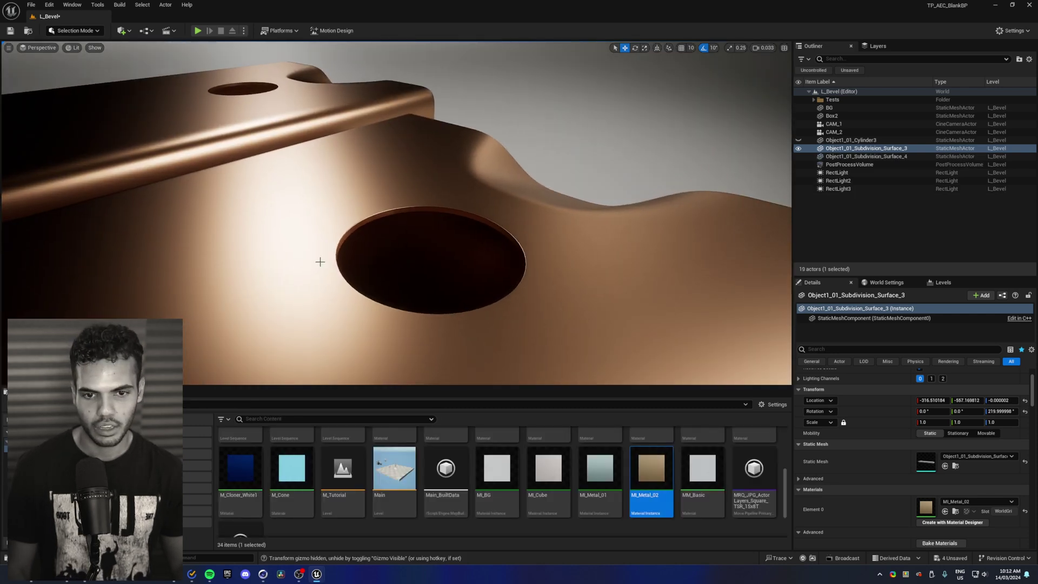
# Step: Unhide Object1_01_Cylinder3 in the slab's hole and assign the MI_Metal_01 material to it
pyautogui.moveTo(364, 246); pyautogui.dragTo(293, 179, button='right')
pyautogui.scroll(3, 364, 247)
pyautogui.press('w')
pyautogui.press('s')
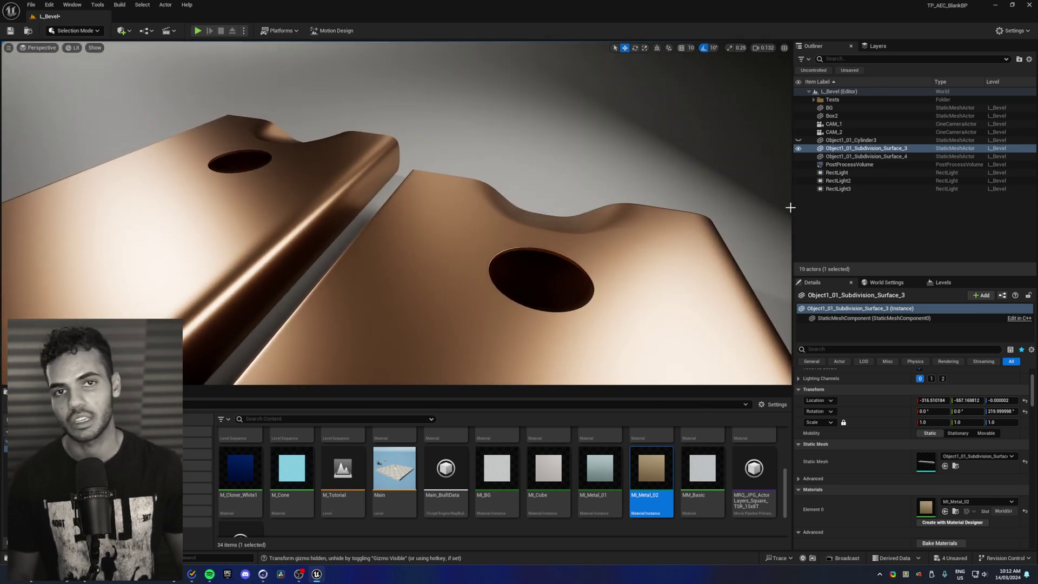
pyautogui.click(825, 140)
pyautogui.click(798, 140)
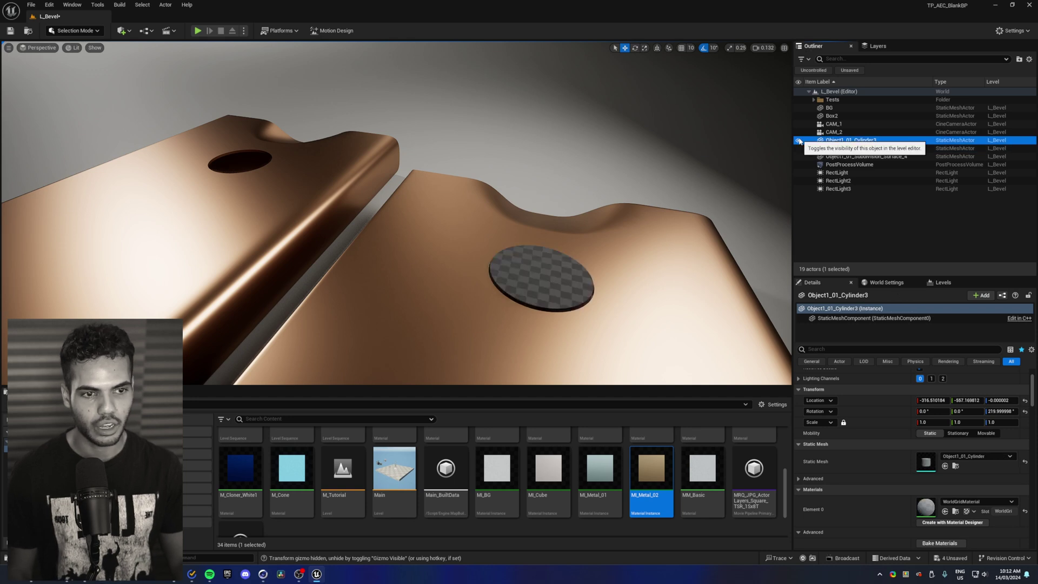
pyautogui.moveTo(600, 469); pyautogui.dragTo(539, 282)
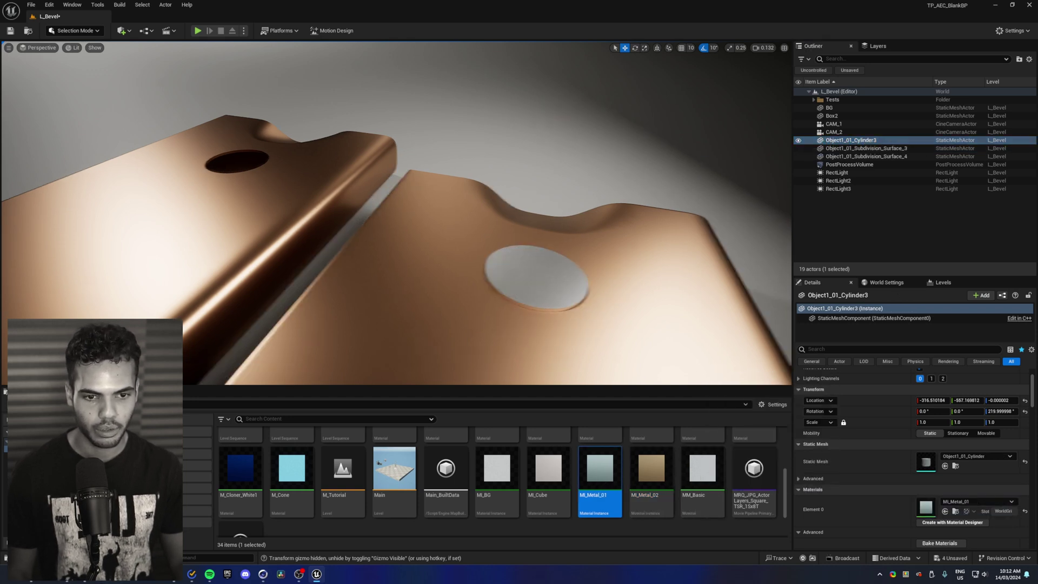
pyautogui.moveTo(540, 282); pyautogui.dragTo(513, 248, button='right')
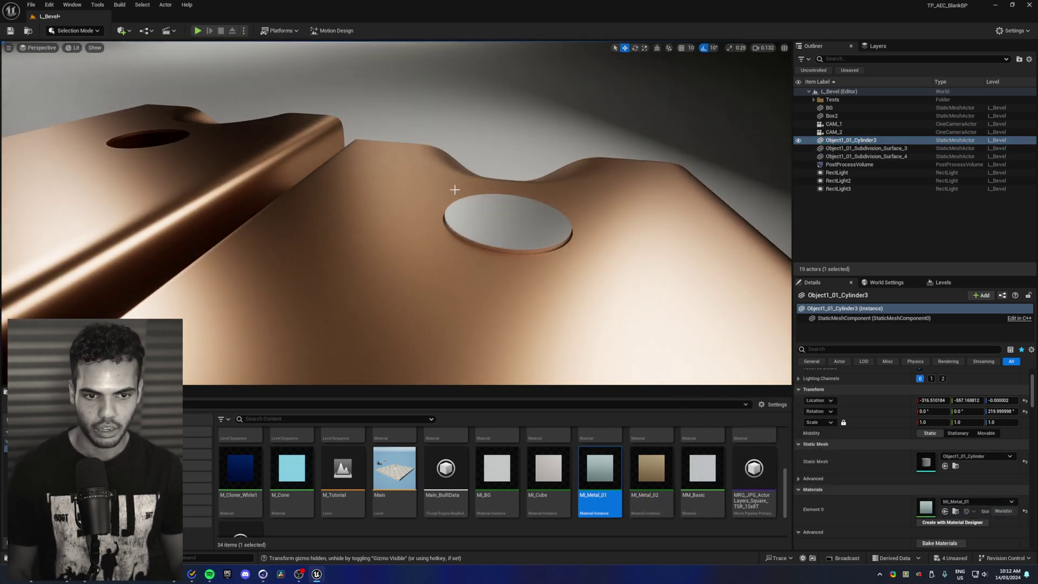
# Step: Switch to Modeling mode, generate PolyGroups for the cylinder with the existing settings, and accept them
pyautogui.hotkey('shift', '5')
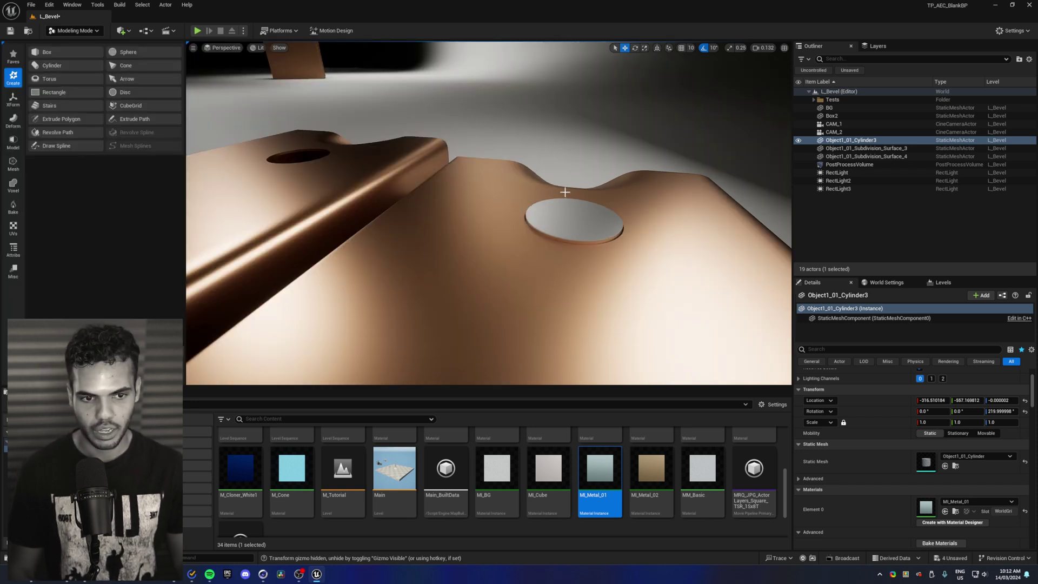
pyautogui.click(13, 250)
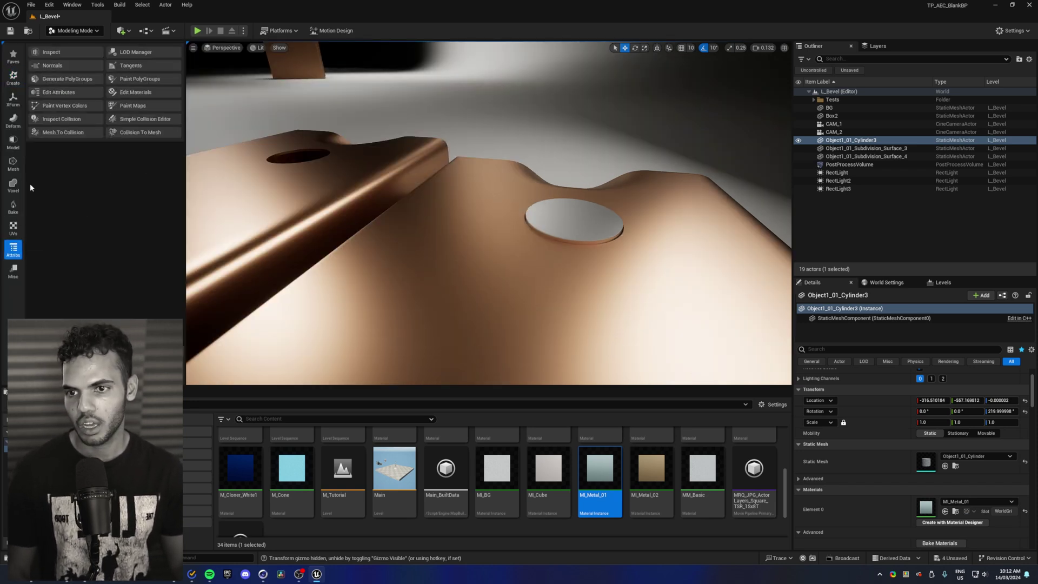
pyautogui.click(58, 80)
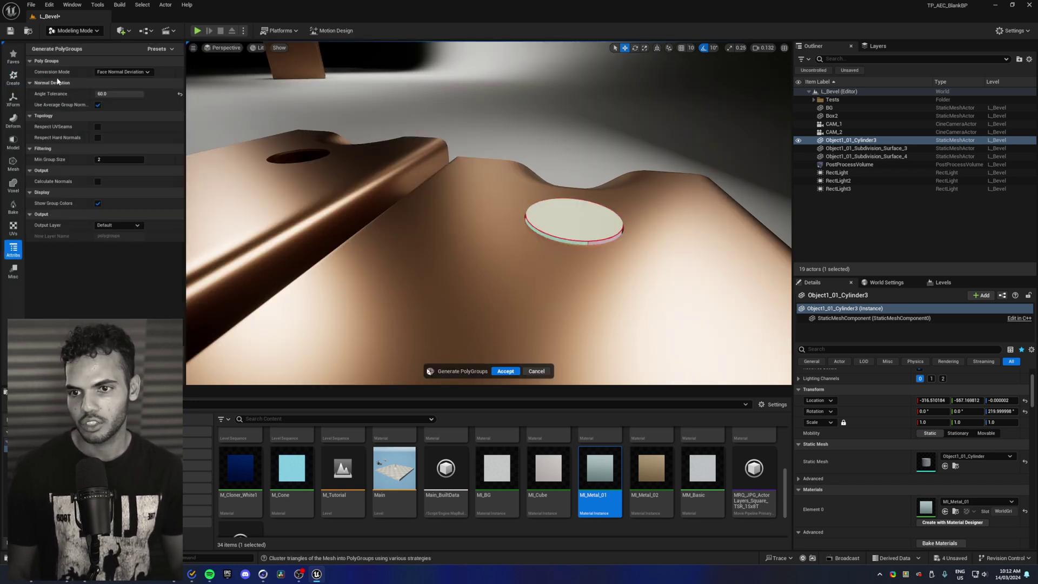
pyautogui.click(505, 371)
# Step: Start PolyGroup Edit on the cylinder and select its upper and lower rim edges
pyautogui.click(20, 139)
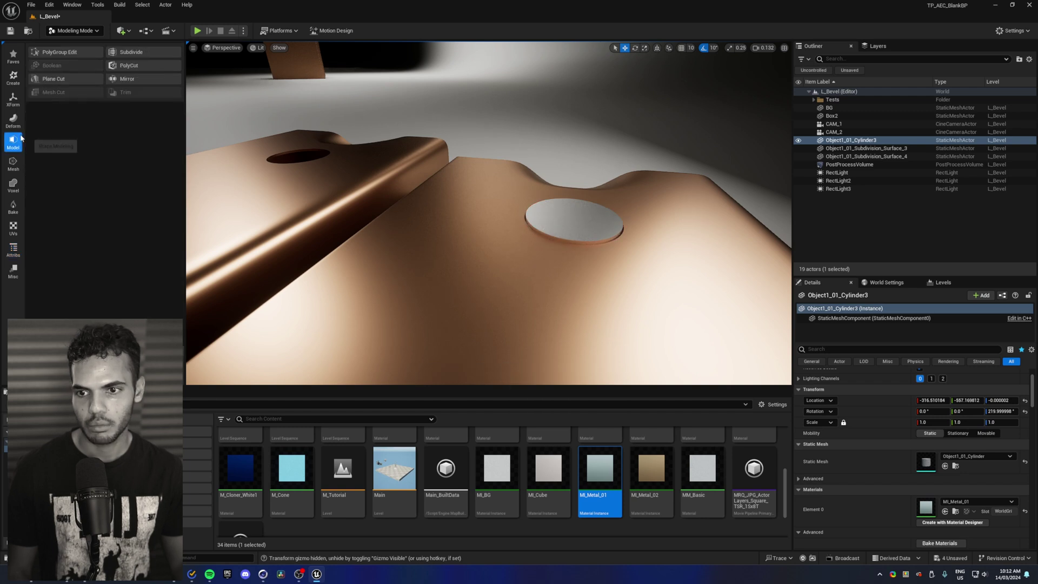
pyautogui.click(60, 52)
pyautogui.click(546, 225)
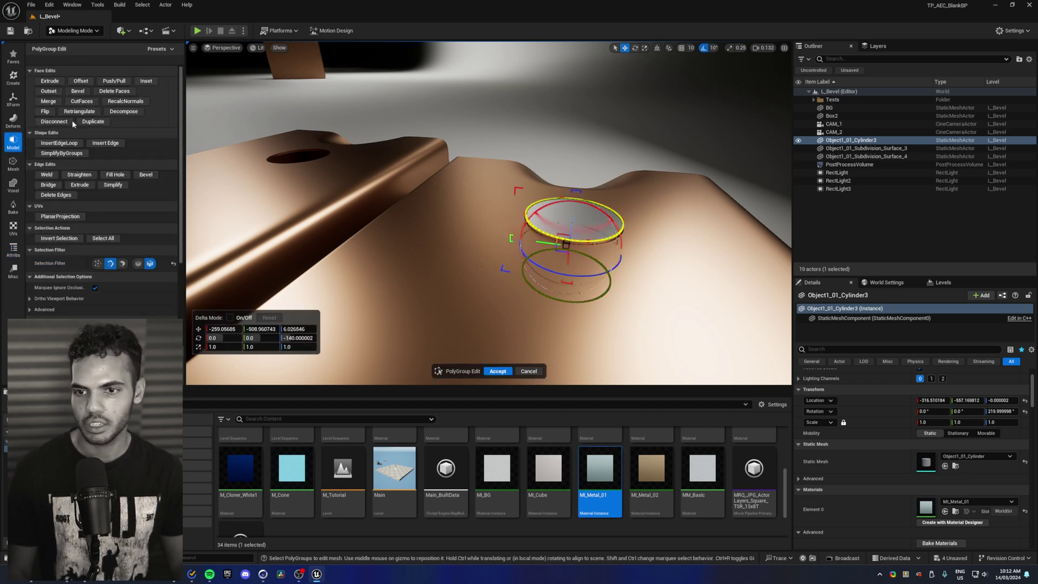
# Step: Bevel the selected cylinder edges with a Bevel Distance of 0.1, accept the edit, and return to Selection mode
pyautogui.click(146, 175)
pyautogui.click(131, 78)
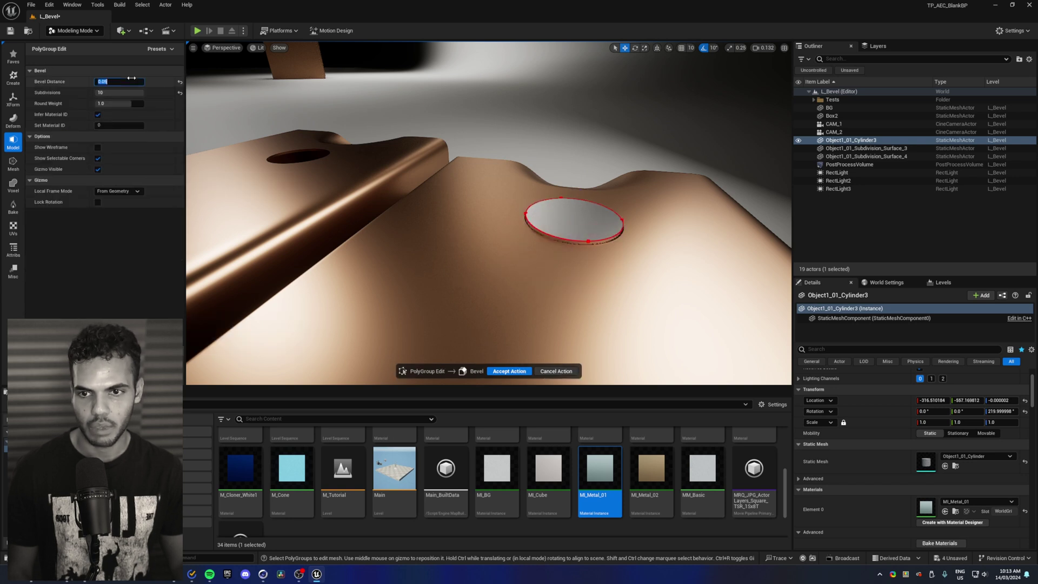
pyautogui.write('0.1')
pyautogui.press('Return')
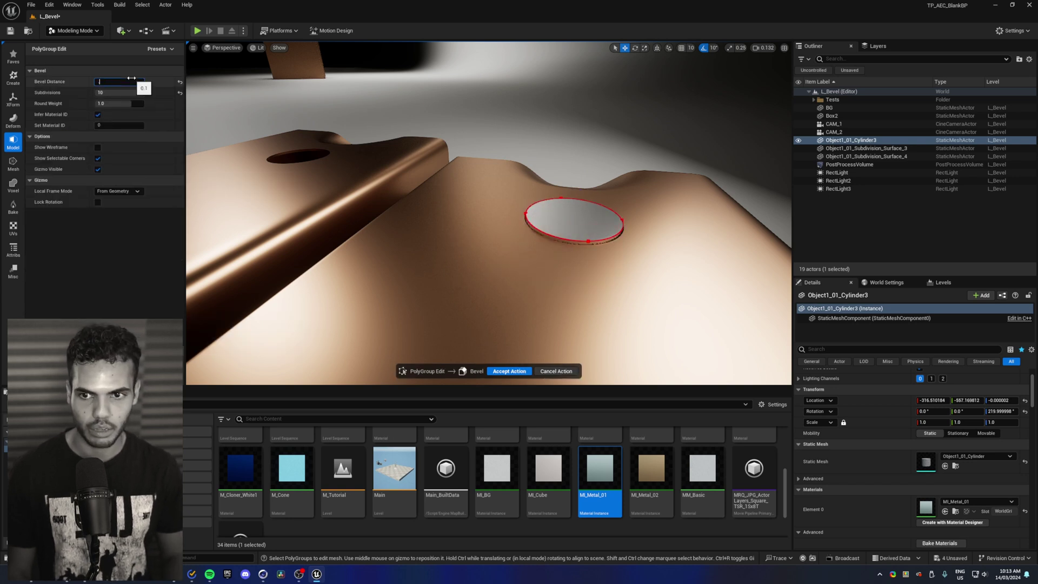
pyautogui.rightClick(513, 375)
pyautogui.click(514, 377)
pyautogui.click(511, 372)
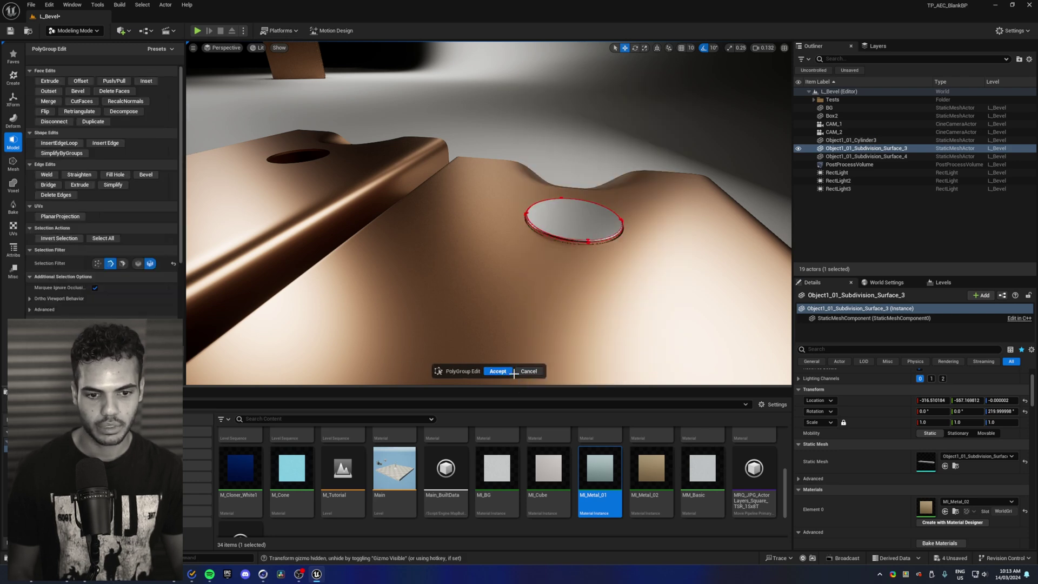
pyautogui.hotkey('shift', '1')
pyautogui.press('s')
pyautogui.moveTo(488, 231); pyautogui.dragTo(489, 231, button='right')
pyautogui.scroll(1, 488, 231)
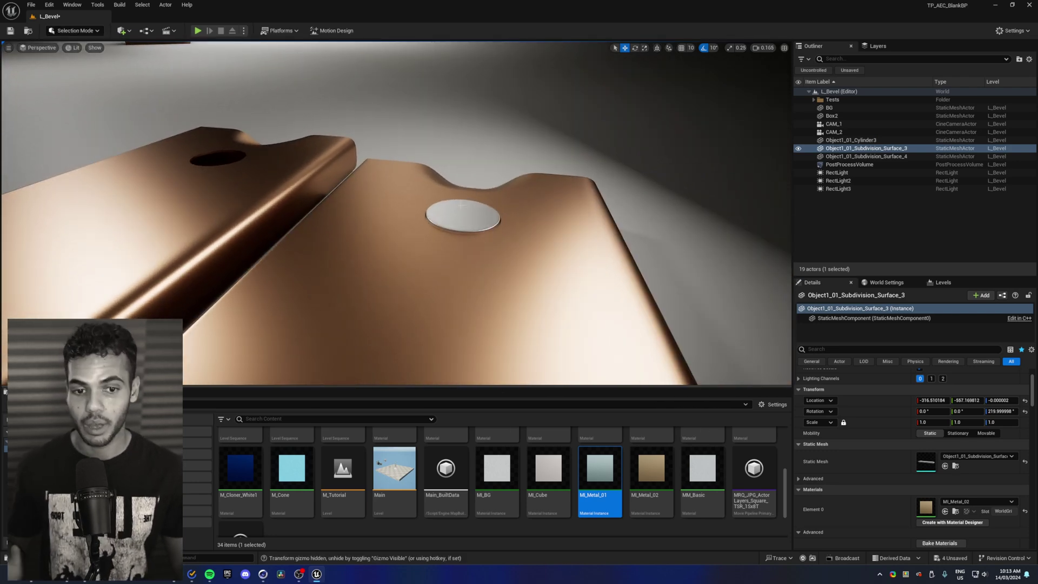
# Step: Locate the cylinder's static mesh asset in the Object_03 folder and place another instance of it near the slabs
pyautogui.click(463, 216)
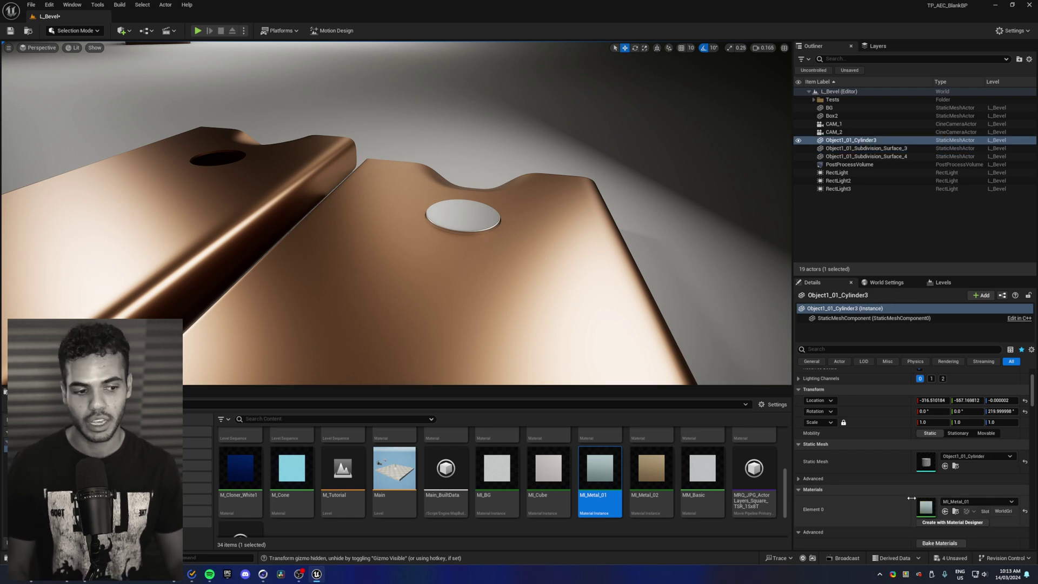
pyautogui.click(955, 466)
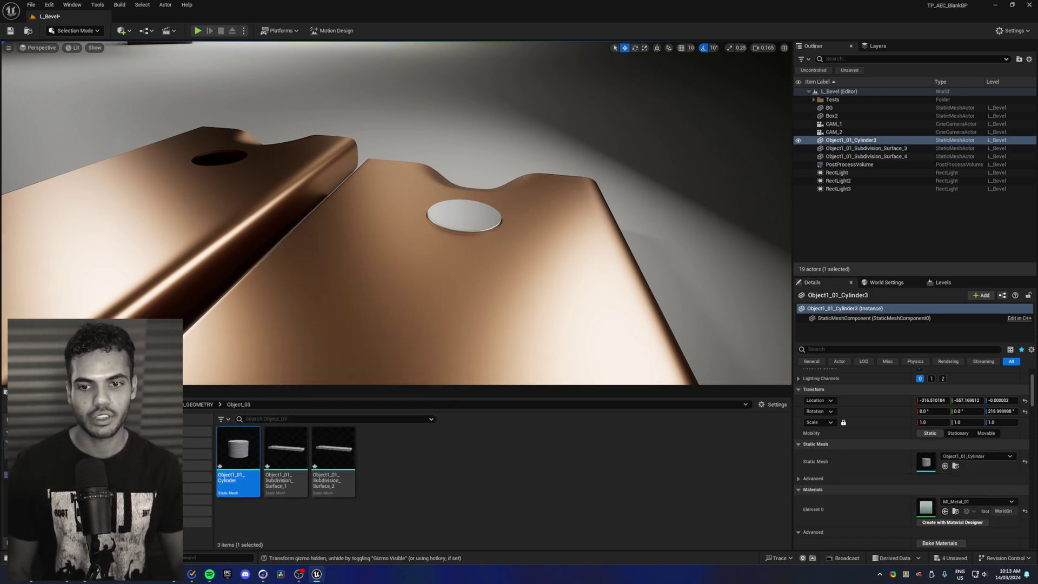
pyautogui.click(198, 216)
pyautogui.moveTo(195, 210); pyautogui.dragTo(213, 228, button='right')
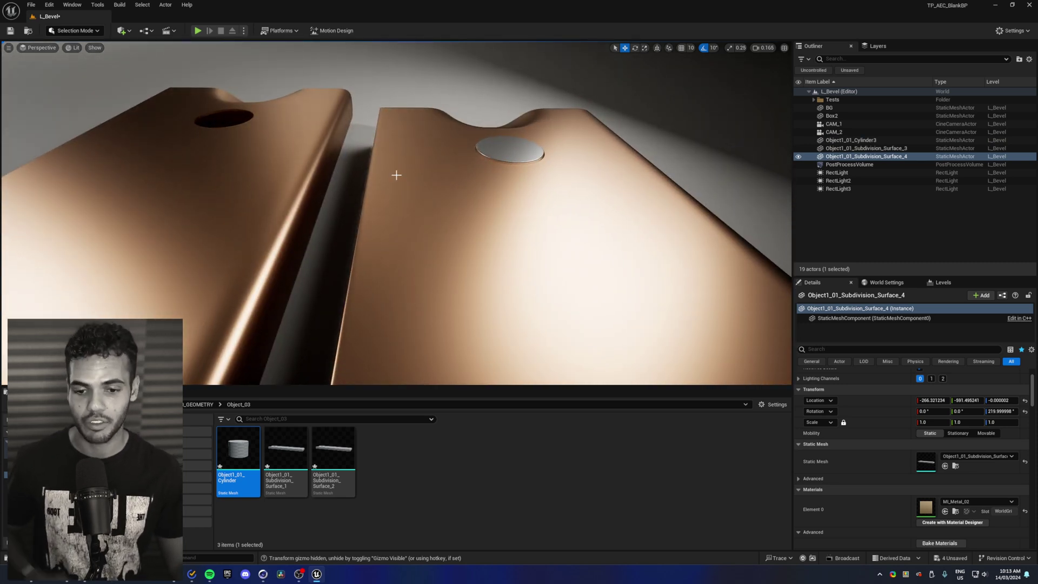
pyautogui.click(242, 452)
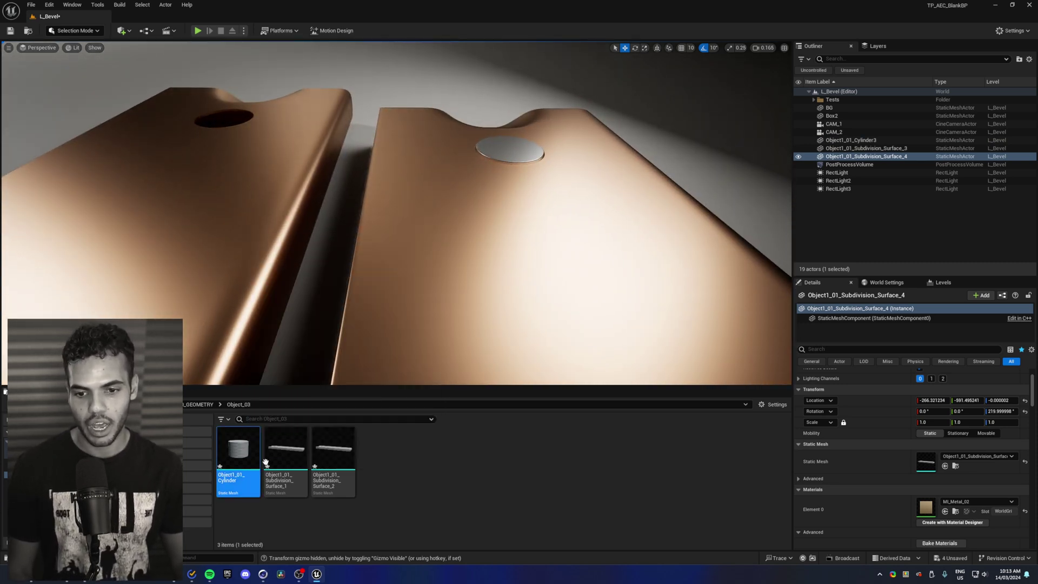
pyautogui.moveTo(241, 452); pyautogui.dragTo(390, 328)
pyautogui.moveTo(468, 256); pyautogui.dragTo(469, 256)
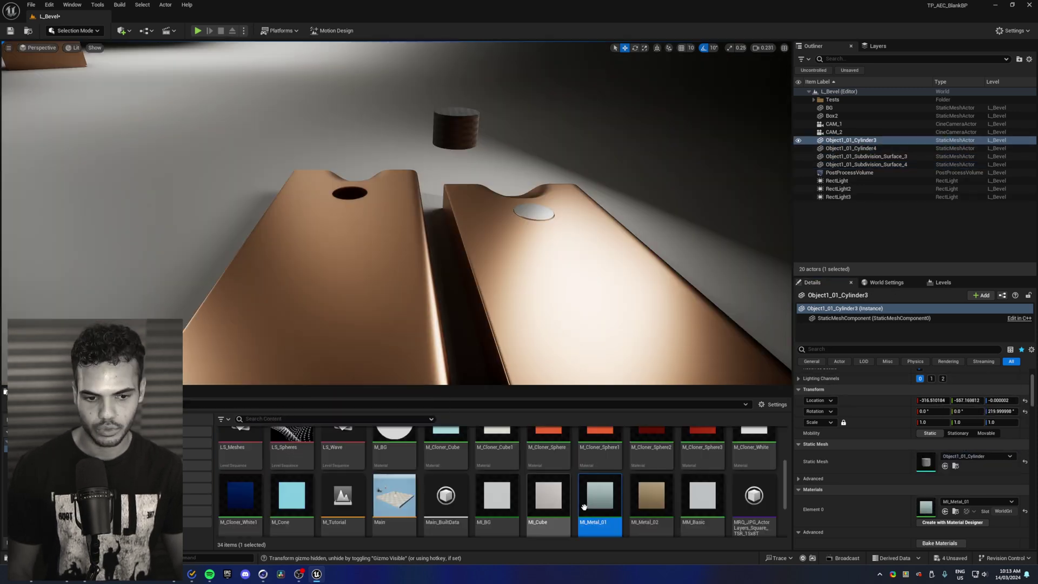
# Step: Assign the MI_Metal_01 material to the newly placed cylinder
pyautogui.moveTo(599, 497); pyautogui.dragTo(459, 123)
pyautogui.press('w')
pyautogui.moveTo(459, 123); pyautogui.dragTo(48, 84, button='right')
pyautogui.scroll(-8, 385, 155)
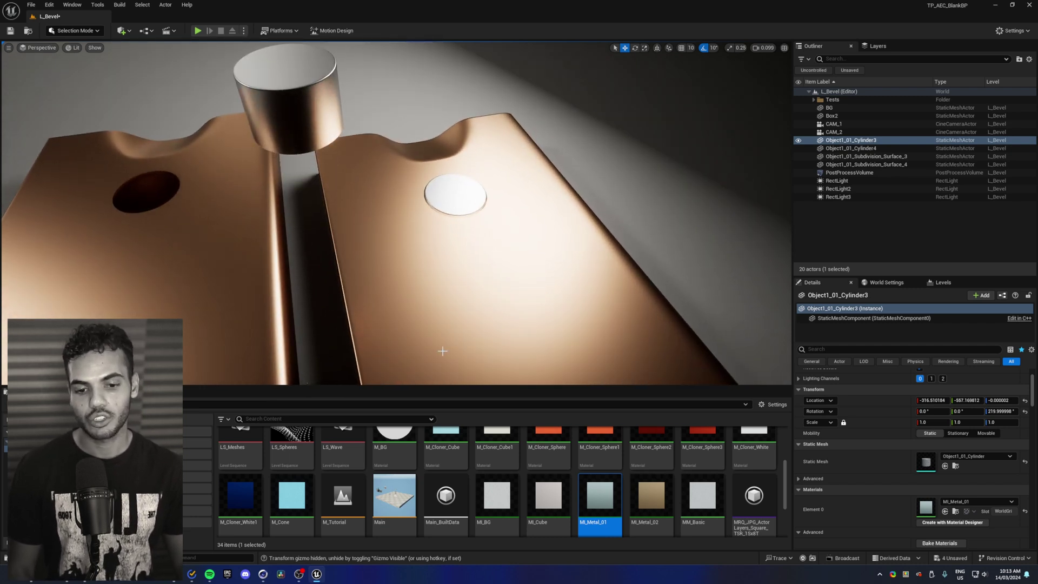
# Step: Locate the static mesh asset of the slab with the filled hole in the content folders
pyautogui.click(467, 306)
pyautogui.hotkey('ctrl', 'b')
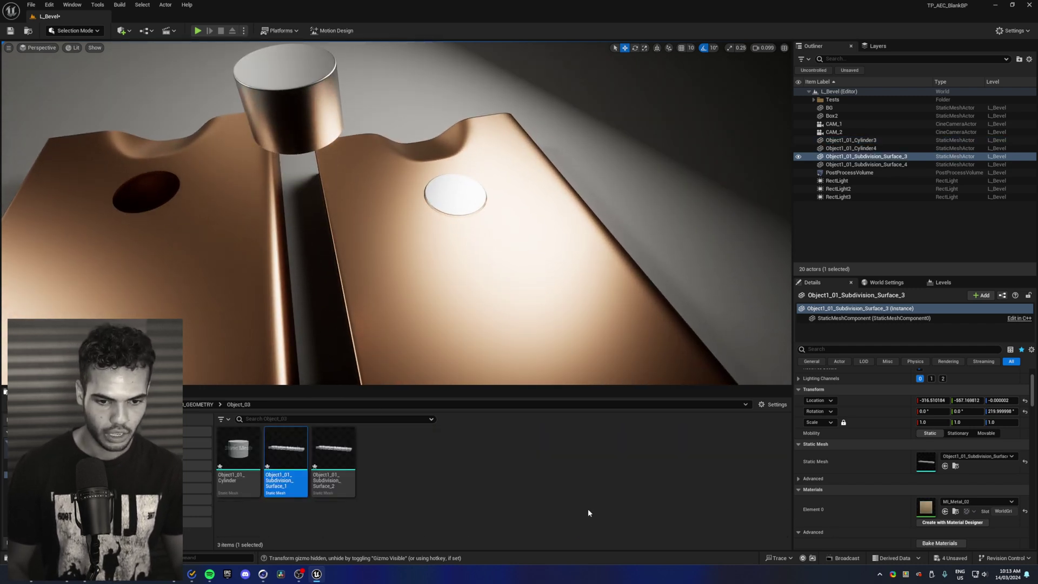
pyautogui.click(435, 509)
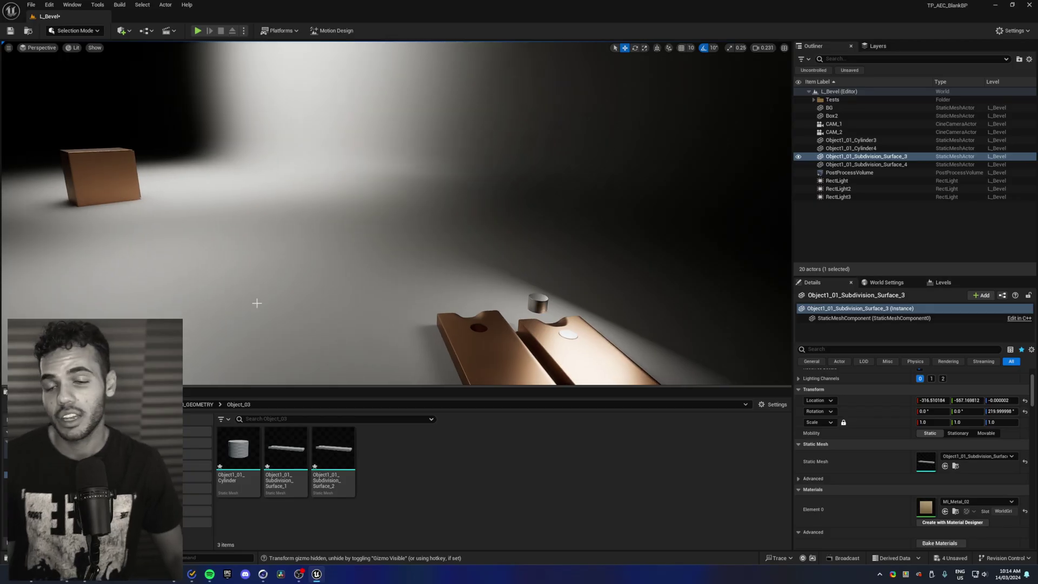
# Step: Save the level and all modified static mesh assets
pyautogui.hotkey('ctrl', 'shift', 's')
pyautogui.click(601, 380)
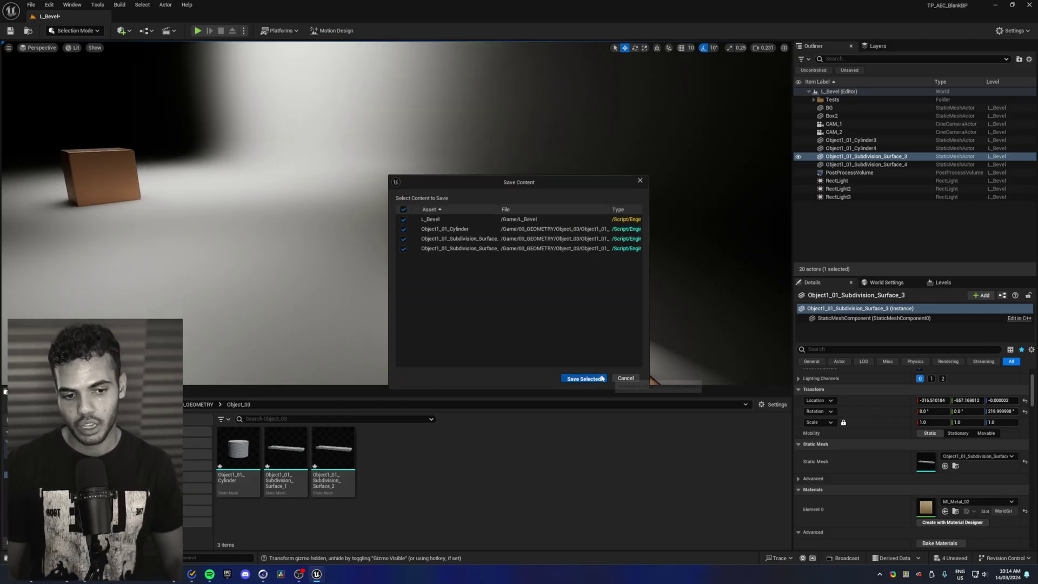
pyautogui.click(406, 222)
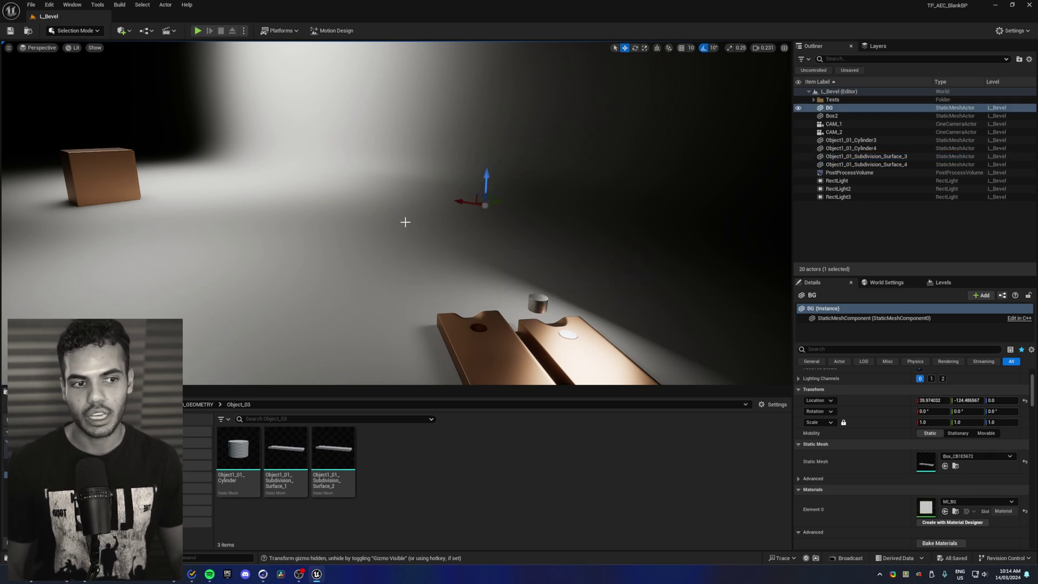
# Step: Create a 100 × 100 × 100 box on the floor between the metal box and the slabs
pyautogui.moveTo(405, 222)
pyautogui.mouseDown(button='right')
pyautogui.moveTo(444, 200)
pyautogui.moveTo(454, 216)
pyautogui.moveTo(422, 211)
pyautogui.mouseUp(button='right')
pyautogui.scroll(3, 406, 222)
pyautogui.press('s')
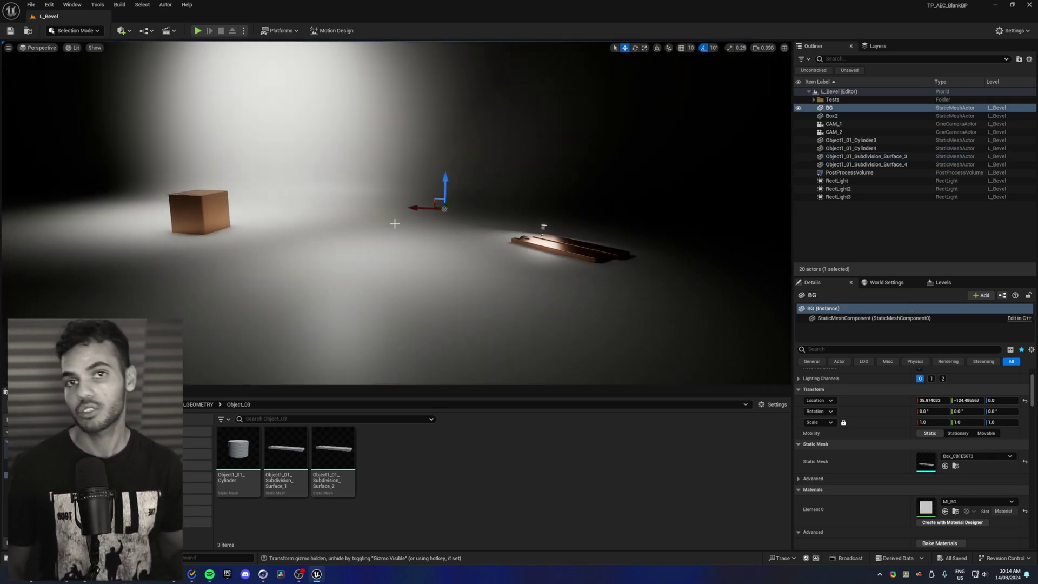
pyautogui.moveTo(349, 216); pyautogui.dragTo(317, 214, button='right')
pyautogui.scroll(4, 348, 215)
pyautogui.press('s')
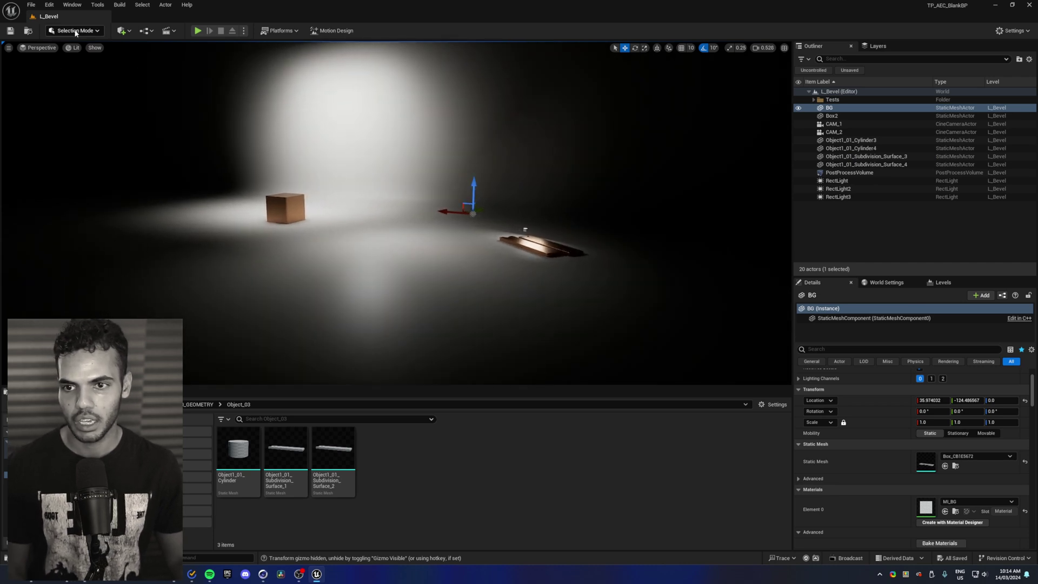
pyautogui.hotkey('shift', '5')
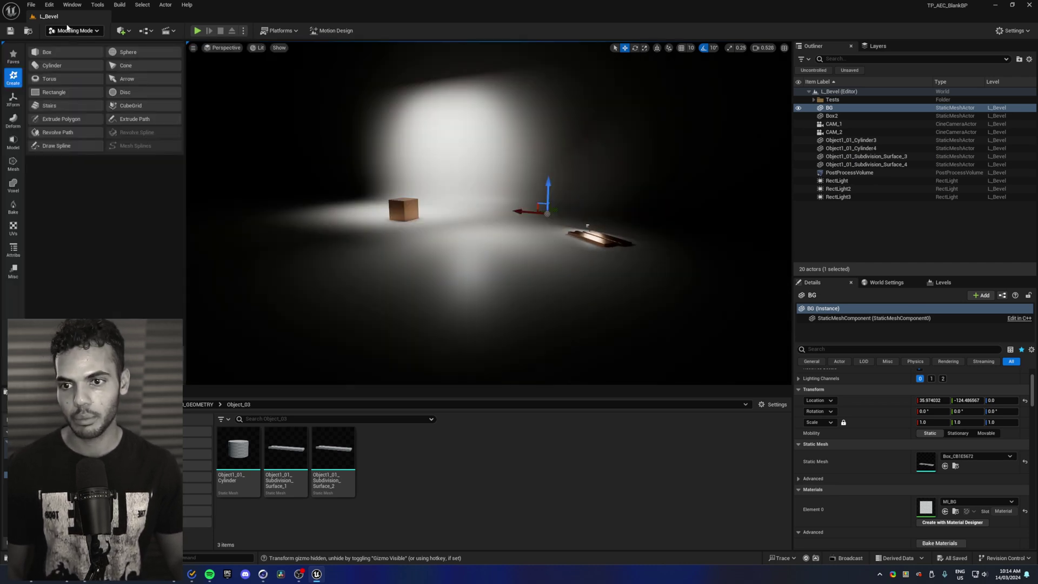
pyautogui.click(61, 54)
pyautogui.click(466, 252)
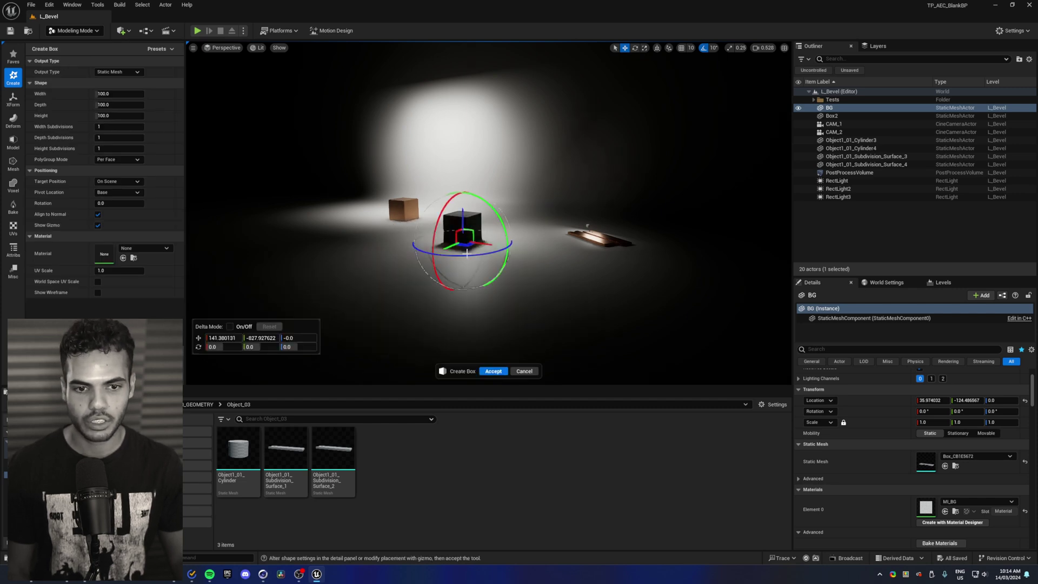
pyautogui.scroll(3, 466, 251)
pyautogui.click(493, 371)
# Step: Delete the new box's top and three side faces in PolyGroup Edit, keeping only the bottom and one side face
pyautogui.click(13, 141)
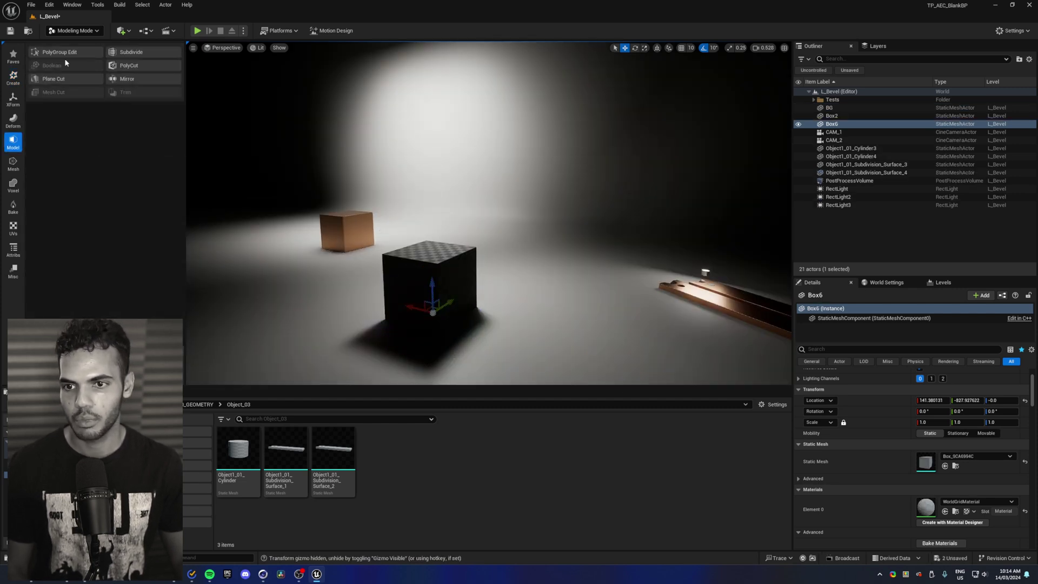
pyautogui.click(115, 92)
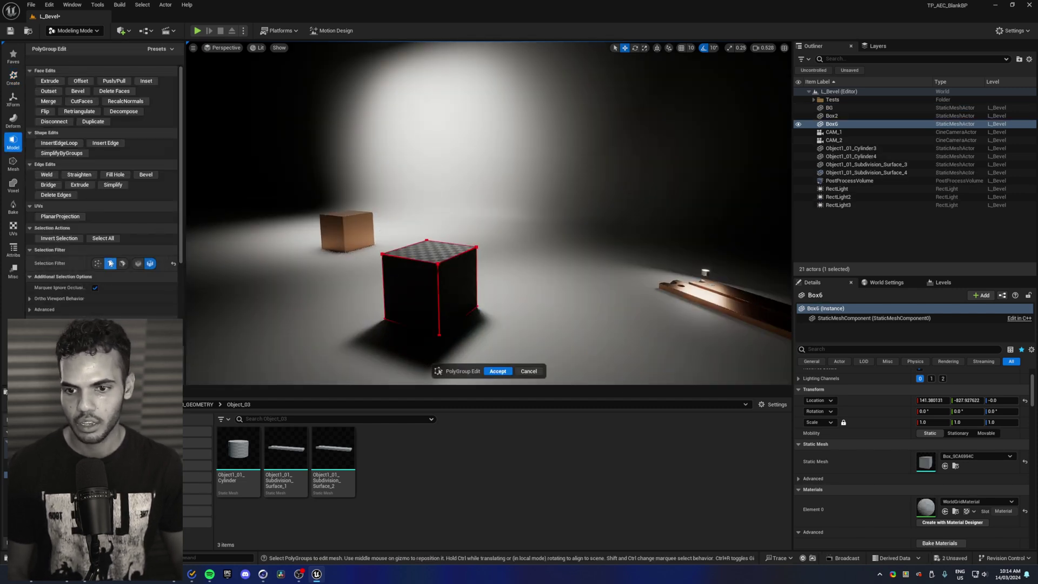
pyautogui.click(148, 265)
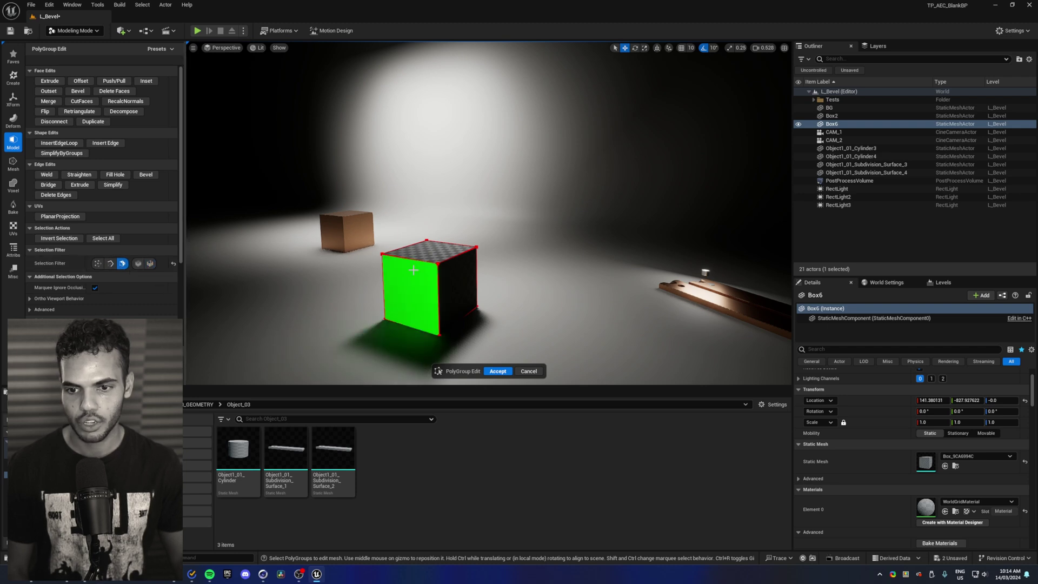
pyautogui.click(413, 275)
pyautogui.keyDown('alt'); pyautogui.moveTo(412, 281); pyautogui.dragTo(546, 286); pyautogui.keyUp('alt')
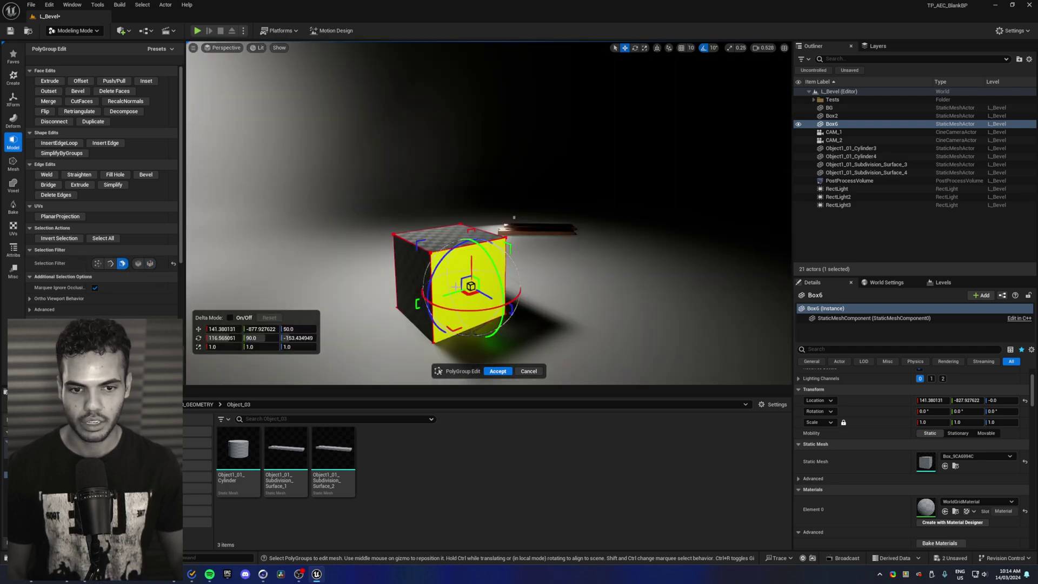
pyautogui.keyDown('shift'); pyautogui.click(412, 271); pyautogui.keyUp('shift')
pyautogui.keyDown('shift'); pyautogui.click(469, 235); pyautogui.keyUp('shift')
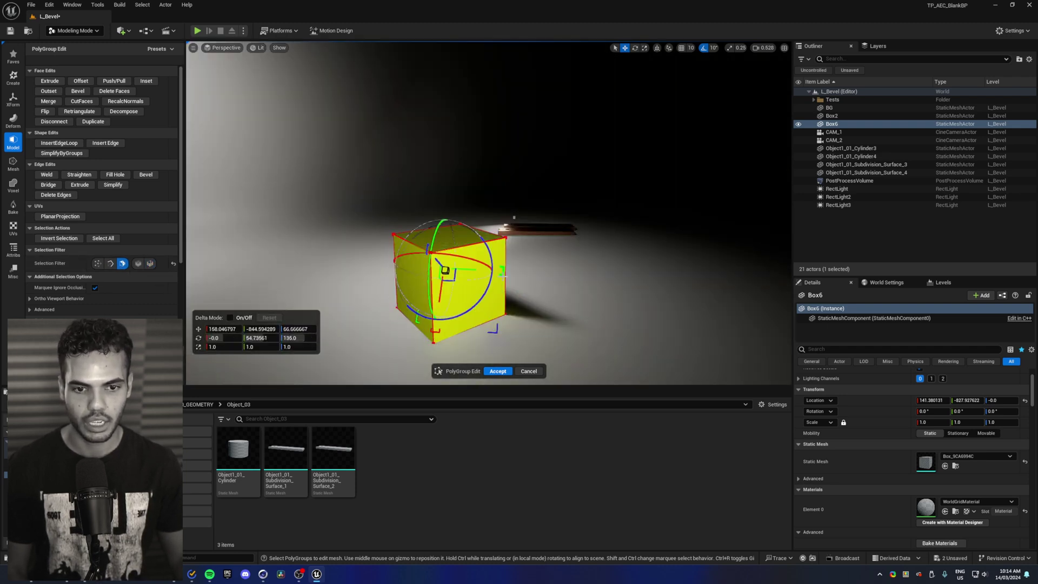
pyautogui.keyDown('alt'); pyautogui.moveTo(503, 276); pyautogui.dragTo(382, 241); pyautogui.keyUp('alt')
pyautogui.keyDown('shift'); pyautogui.click(383, 240); pyautogui.keyUp('shift')
pyautogui.press('Delete')
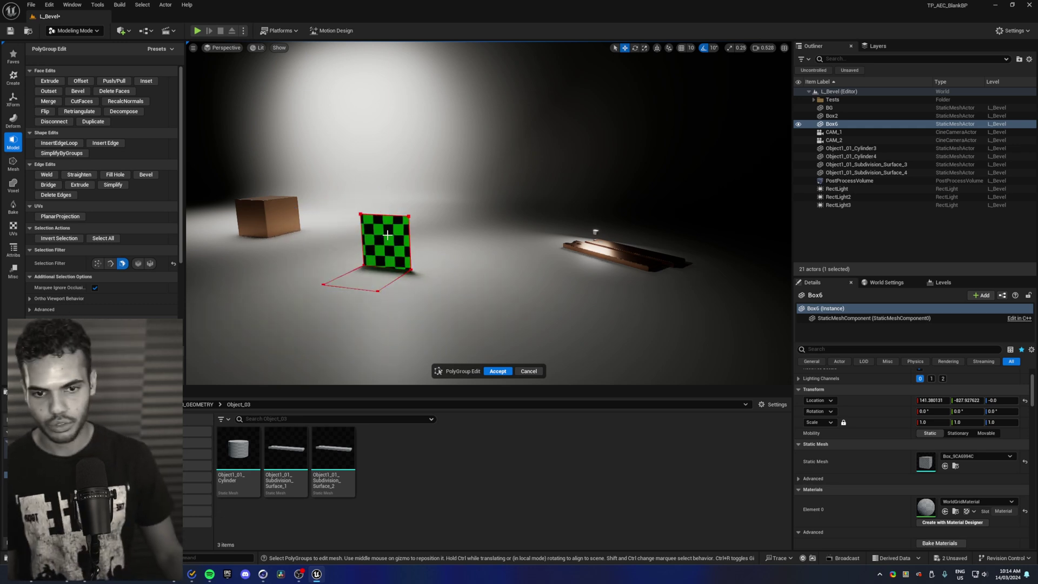
# Step: Flip the normals of the box's two remaining faces and accept the PolyGroup edit
pyautogui.click(388, 234)
pyautogui.keyDown('shift'); pyautogui.click(379, 278); pyautogui.keyUp('shift')
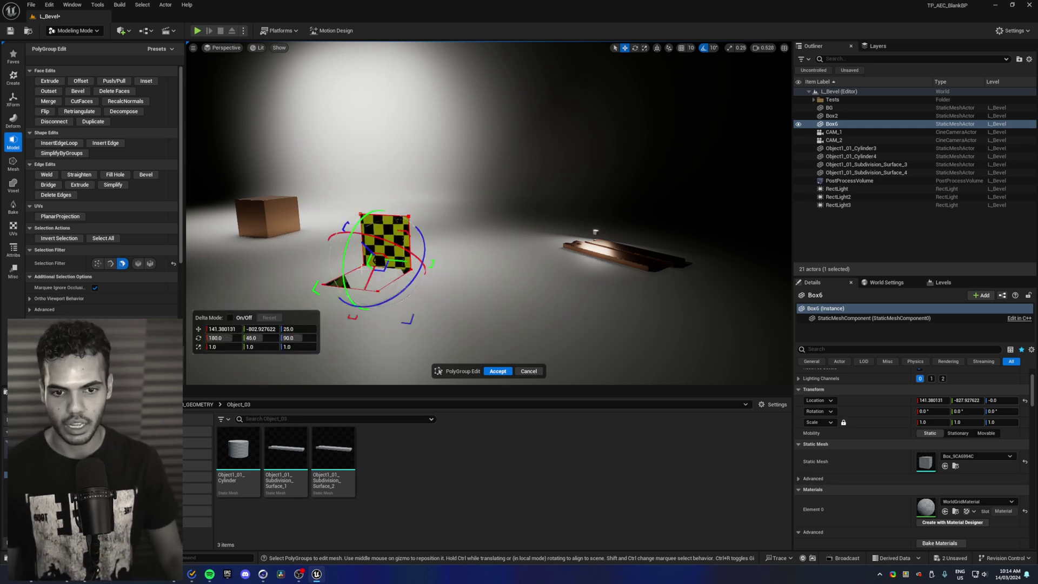
pyautogui.press('f')
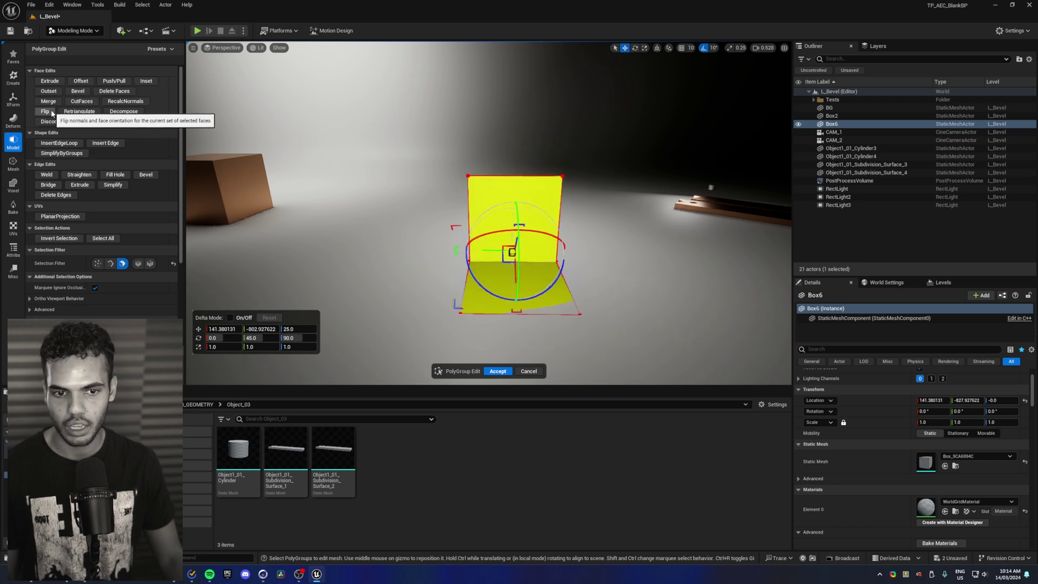
pyautogui.click(497, 371)
# Step: Raise the two-faced mesh to about Z 23.4 and rotate it to -20° about Z
pyautogui.moveTo(512, 255); pyautogui.dragTo(514, 239)
pyautogui.press('e')
pyautogui.moveTo(478, 273); pyautogui.dragTo(472, 264)
pyautogui.keyDown('alt'); pyautogui.moveTo(471, 265); pyautogui.dragTo(363, 248); pyautogui.keyUp('alt')
pyautogui.moveTo(422, 265); pyautogui.dragTo(394, 225, button='right')
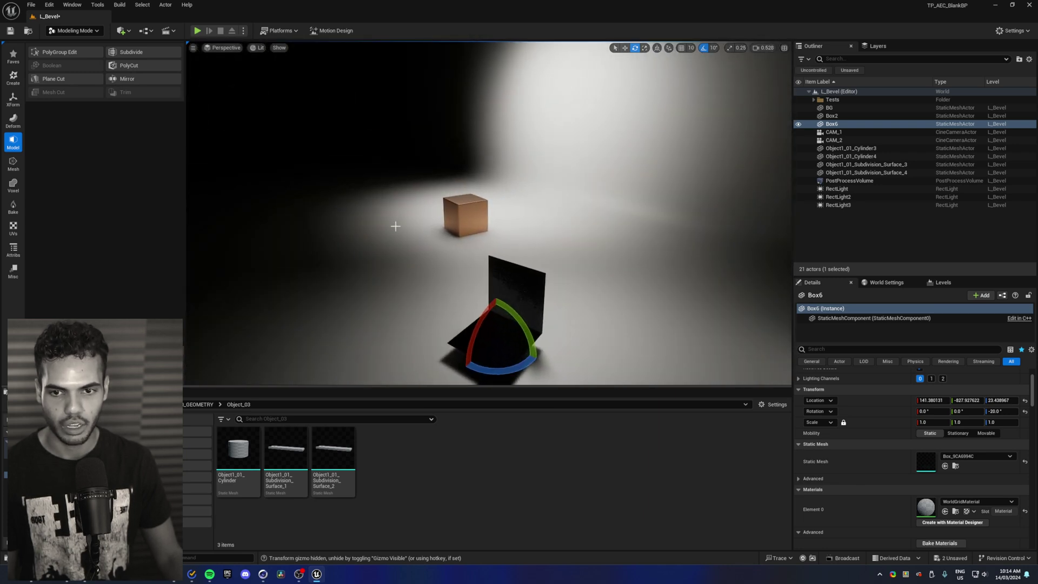
# Step: Assign the MI_Cube material to the two-faced mesh and recompute its normals with the Normals tool
pyautogui.hotkey('shift', '1')
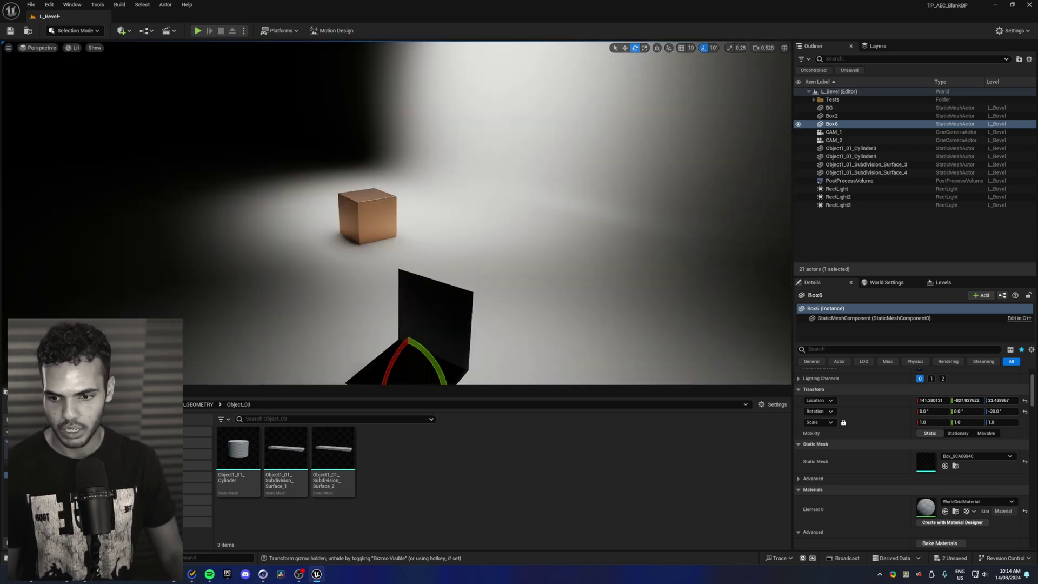
pyautogui.click(32, 462)
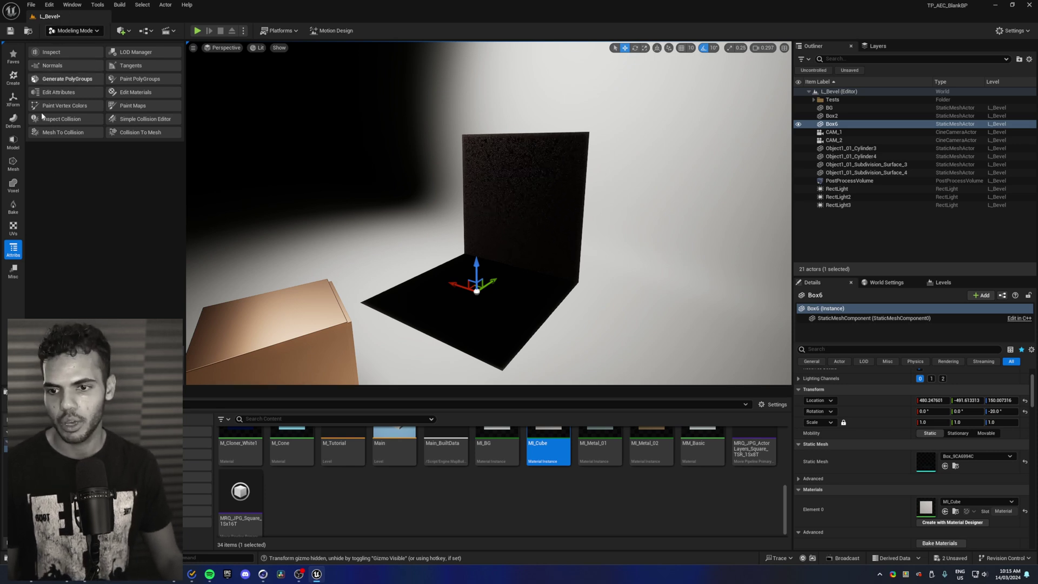
pyautogui.click(54, 66)
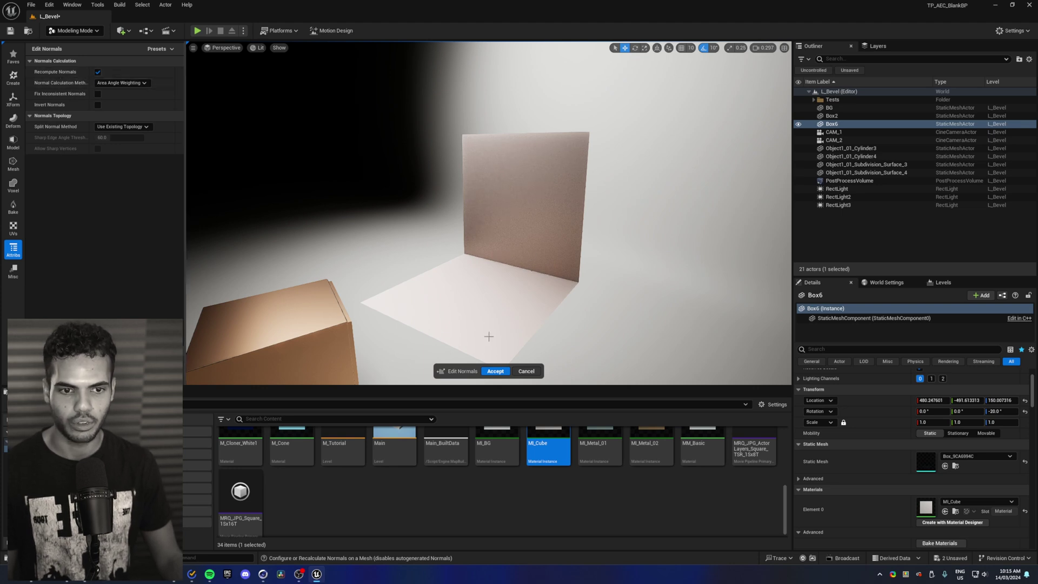
pyautogui.click(495, 371)
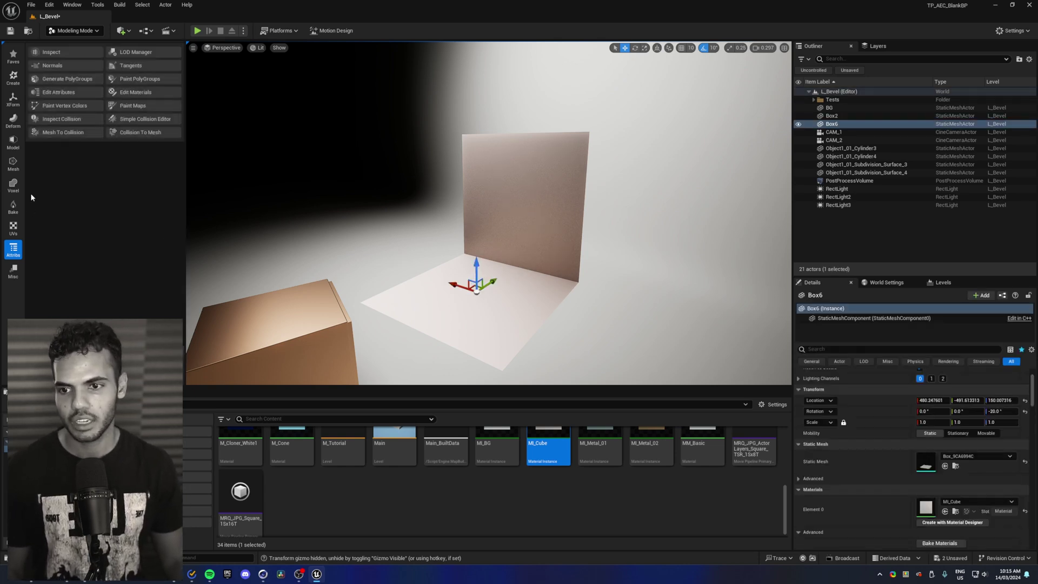
# Step: Move the wall and floor edges at one end of the mesh outward in PolyGroup Edit to lengthen the backdrop
pyautogui.click(14, 143)
pyautogui.click(58, 51)
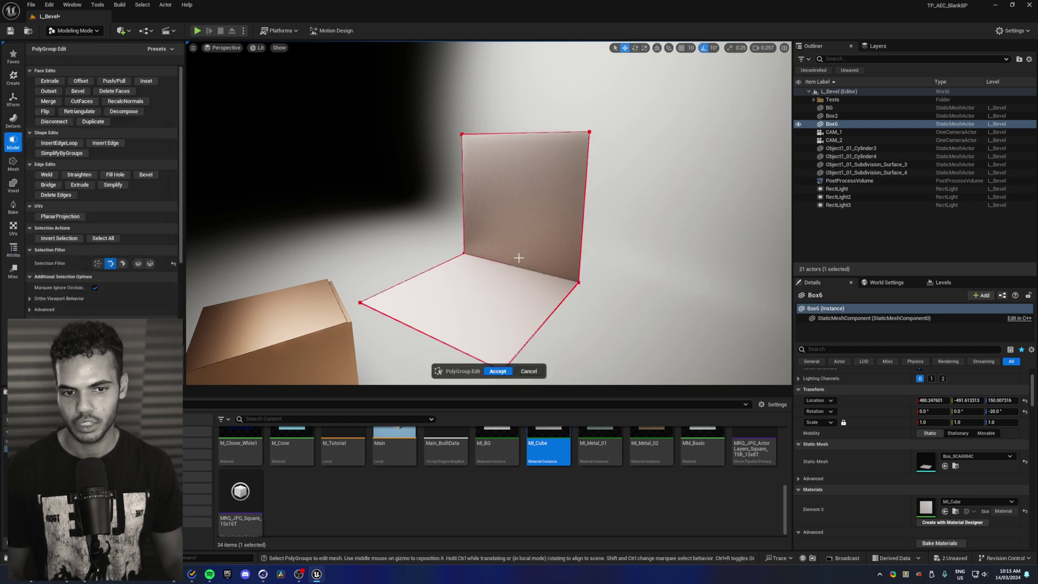
pyautogui.click(527, 267)
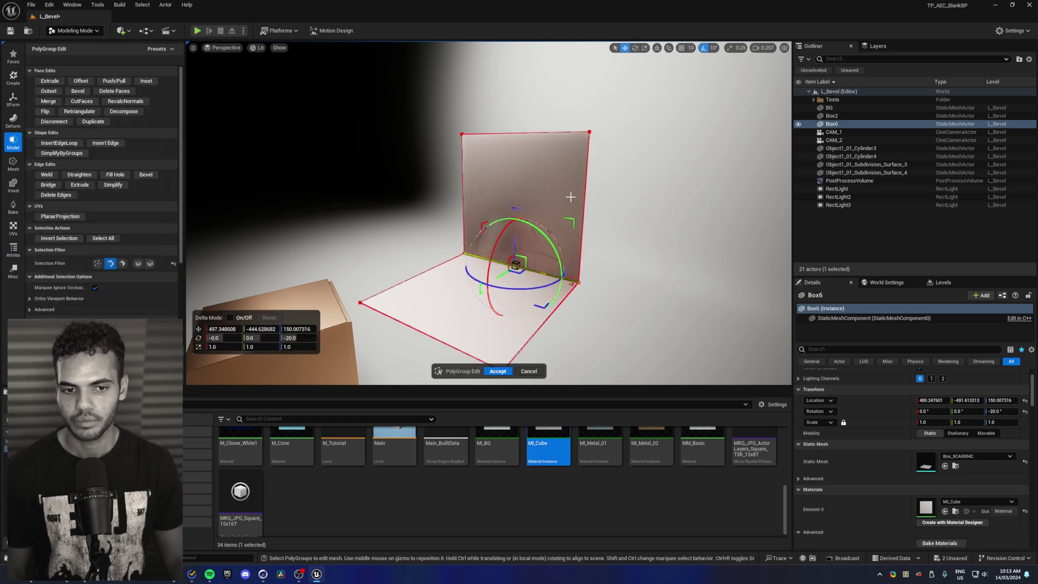
pyautogui.click(589, 174)
pyautogui.keyDown('shift'); pyautogui.click(545, 323); pyautogui.keyUp('shift')
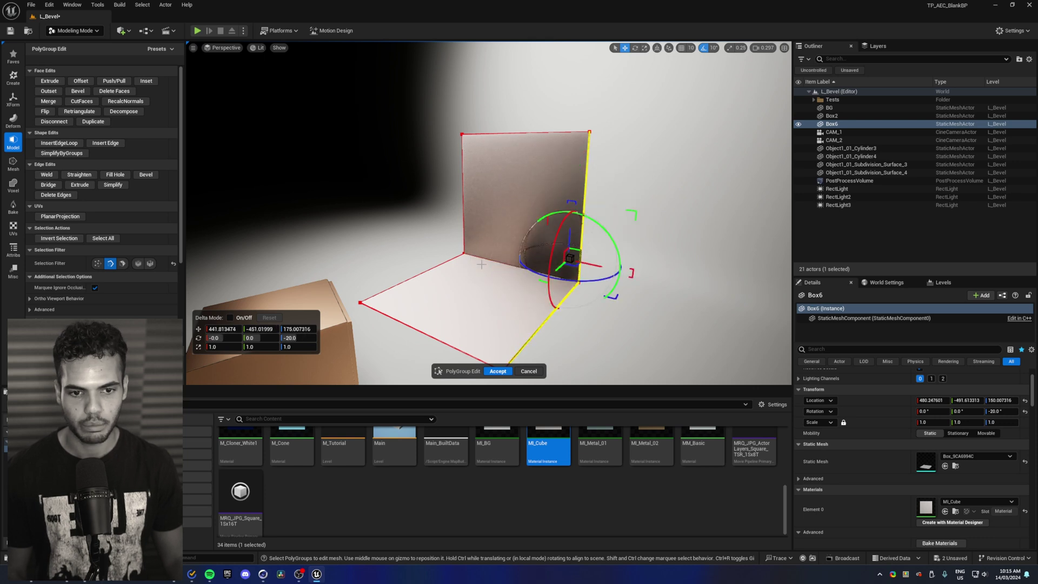
pyautogui.moveTo(480, 265); pyautogui.dragTo(562, 264, button='right')
pyautogui.scroll(1, 481, 265)
pyautogui.press('s')
pyautogui.scroll(1, 488, 213)
pyautogui.moveTo(459, 216); pyautogui.dragTo(791, 212)
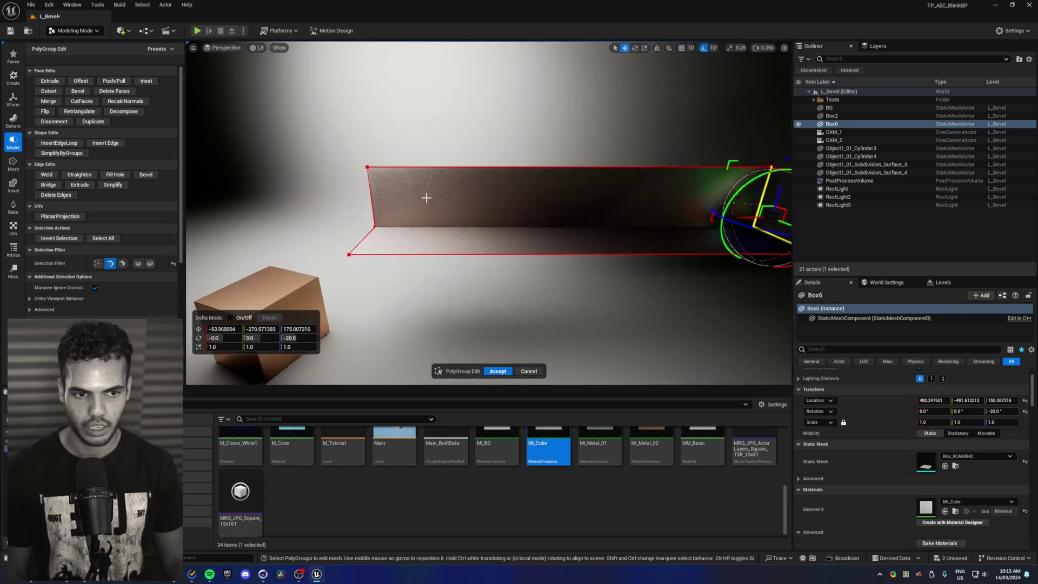
# Step: Move the wall and floor edges at the opposite end outward to extend the backdrop beyond the metal box
pyautogui.click(371, 186)
pyautogui.keyDown('shift'); pyautogui.click(368, 238); pyautogui.keyUp('shift')
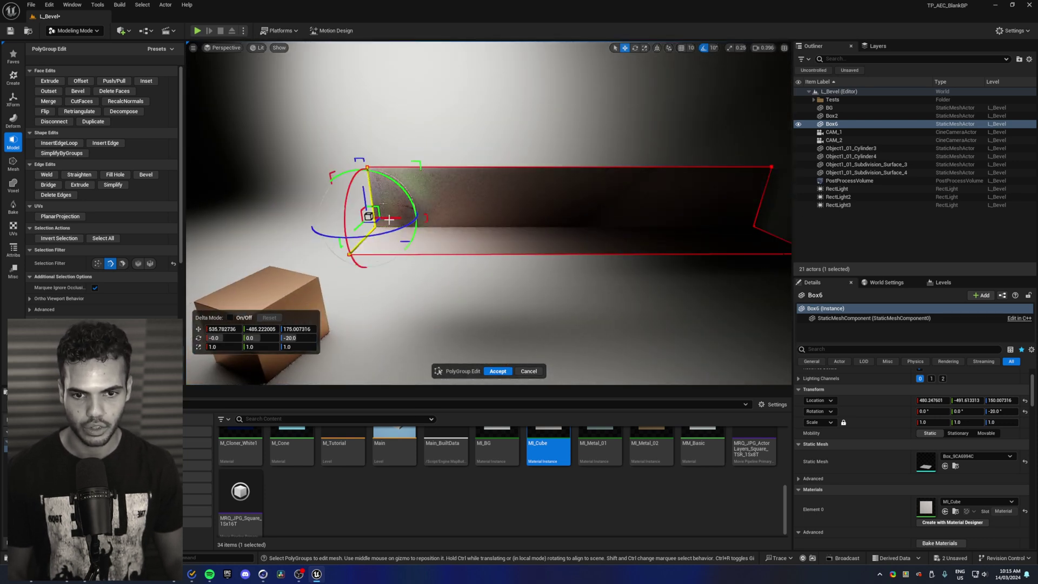
pyautogui.moveTo(395, 217); pyautogui.dragTo(119, 204)
pyautogui.press('s')
pyautogui.moveTo(448, 213); pyautogui.dragTo(425, 216, button='right')
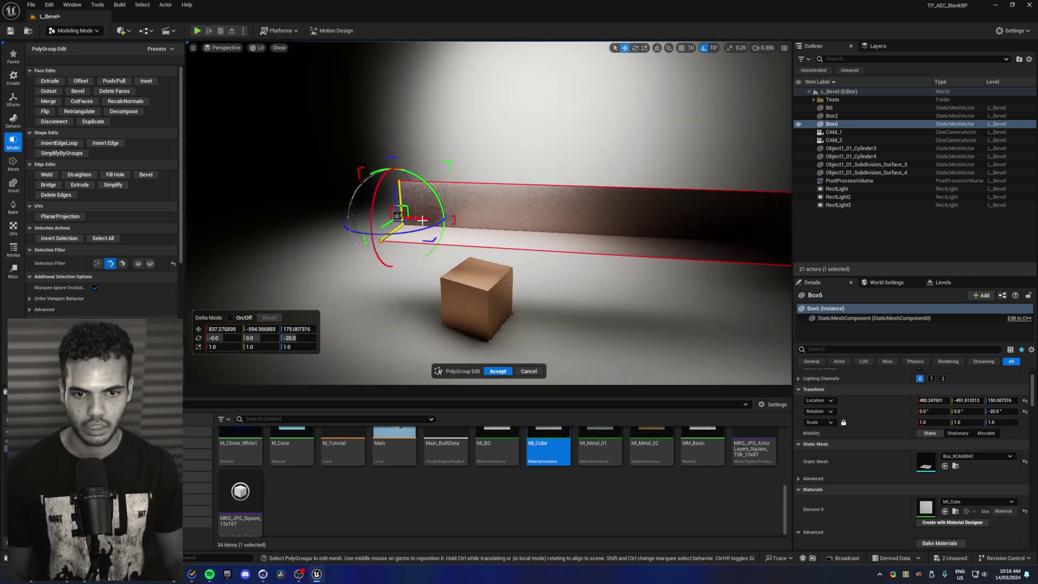
pyautogui.moveTo(426, 215); pyautogui.dragTo(328, 213)
# Step: Move the floor's front edge forward to extend the backdrop floor past the metal box
pyautogui.click(467, 244)
pyautogui.moveTo(467, 243); pyautogui.dragTo(508, 243, button='right')
pyautogui.press('s')
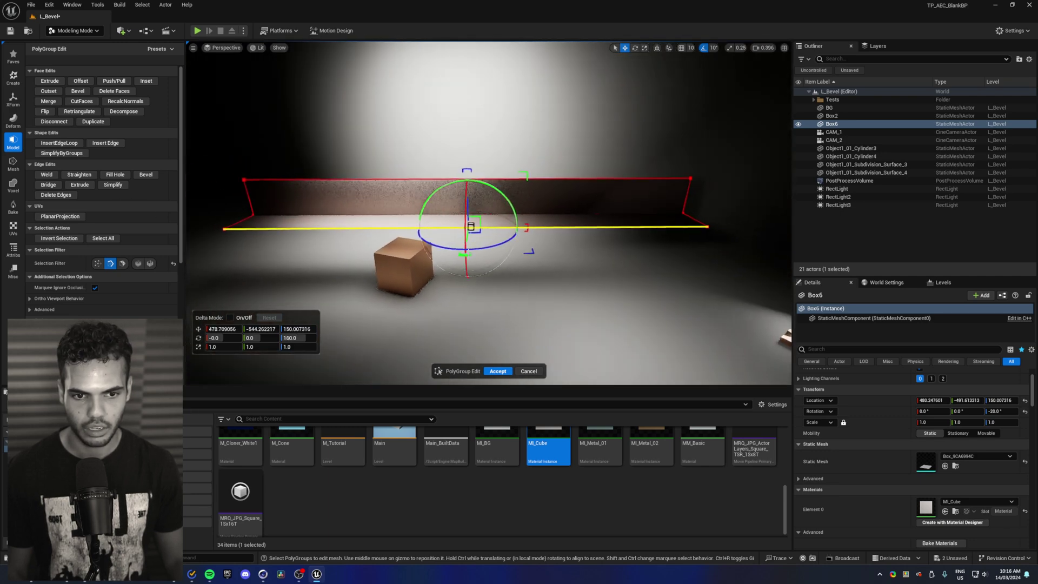
pyautogui.moveTo(466, 239); pyautogui.dragTo(456, 350)
# Step: Raise the wall's top edge to about Z 546 and accept the PolyGroup edit
pyautogui.click(448, 178)
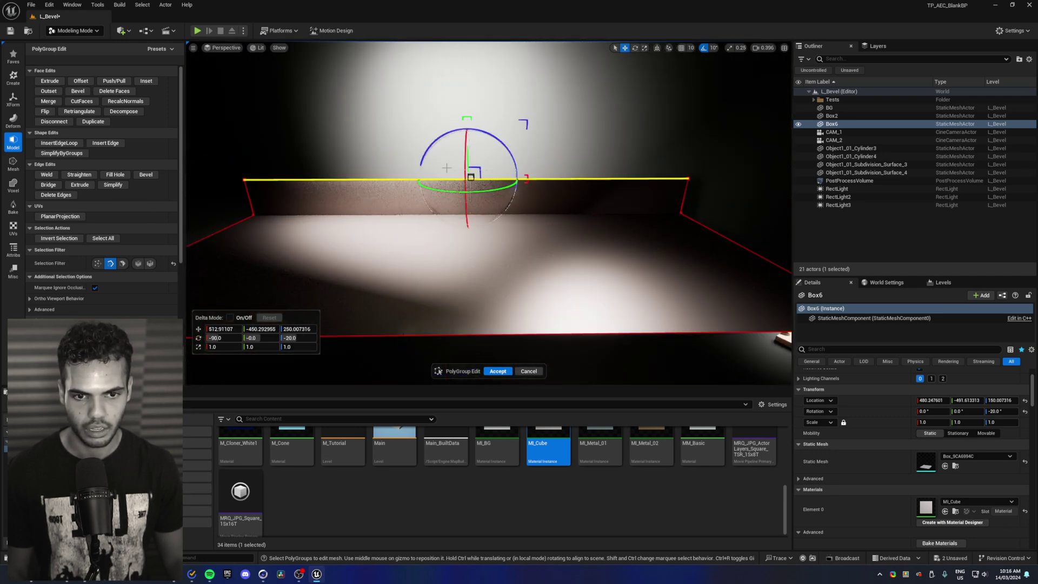
pyautogui.moveTo(467, 147); pyautogui.dragTo(467, 102)
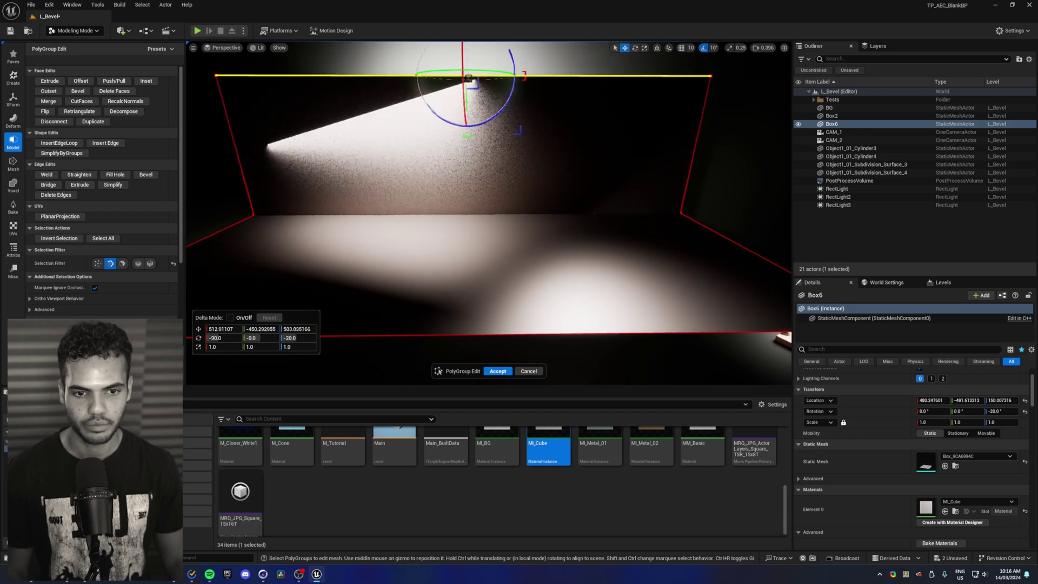
pyautogui.press('d')
pyautogui.moveTo(487, 169); pyautogui.dragTo(444, 119, button='right')
pyautogui.moveTo(485, 162); pyautogui.dragTo(485, 145)
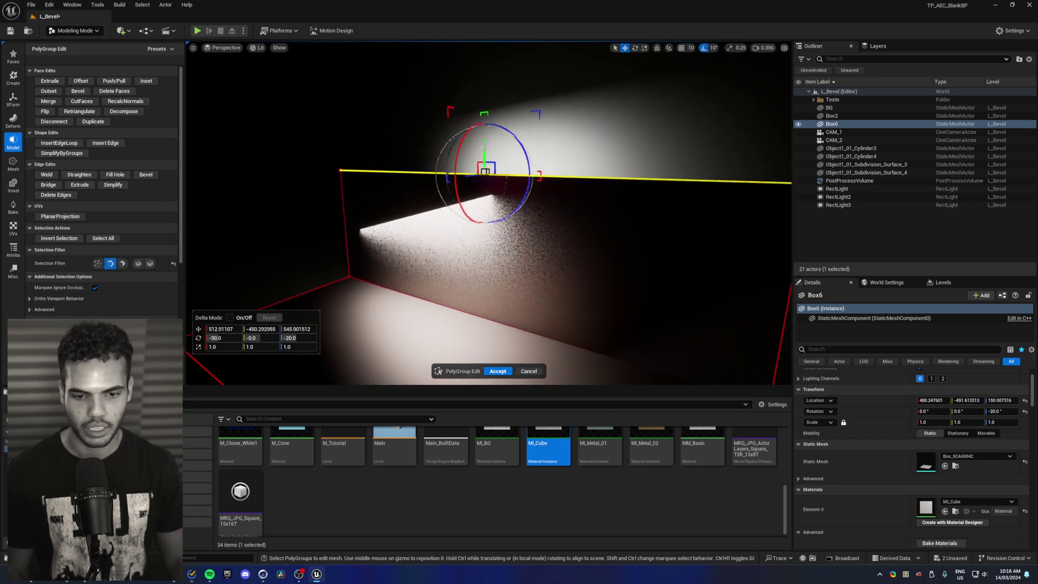
pyautogui.click(498, 371)
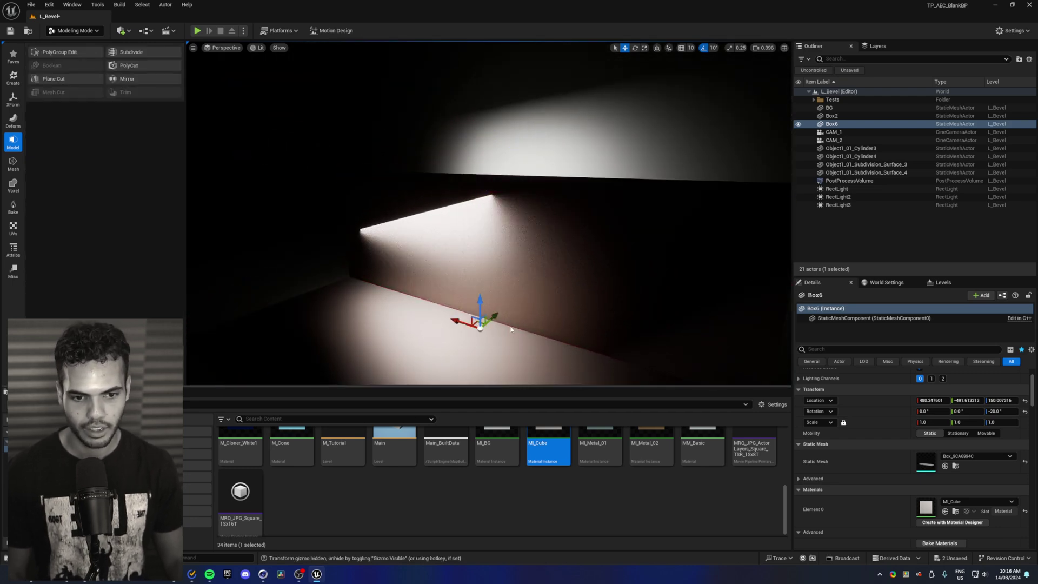
# Step: Bevel the edge between backdrop wall and floor with Bevel Distance 250, 10 subdivisions and Round Weight 2.0
pyautogui.click(60, 52)
pyautogui.click(507, 321)
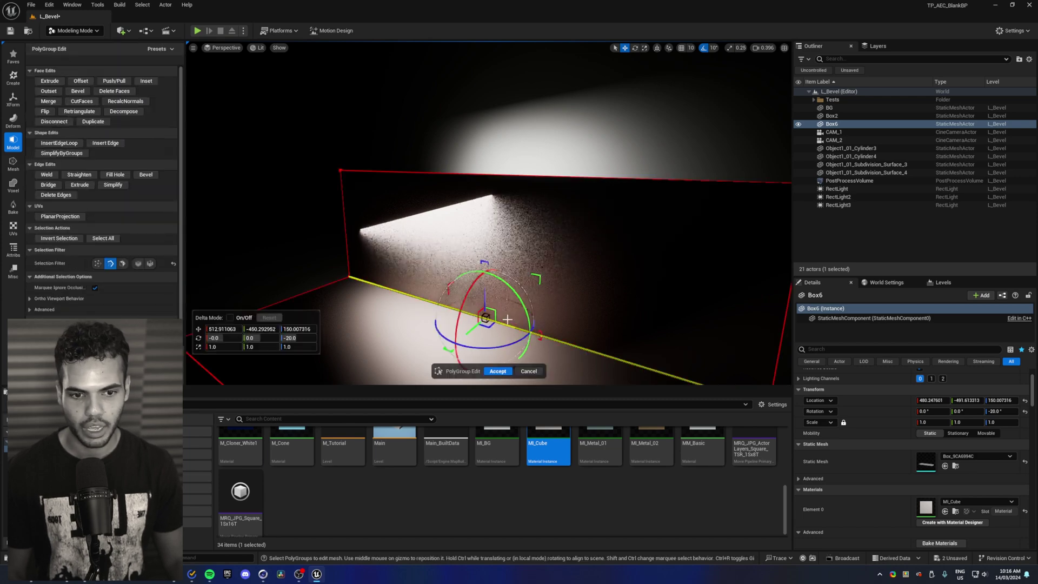
pyautogui.moveTo(507, 319); pyautogui.dragTo(587, 379, button='right')
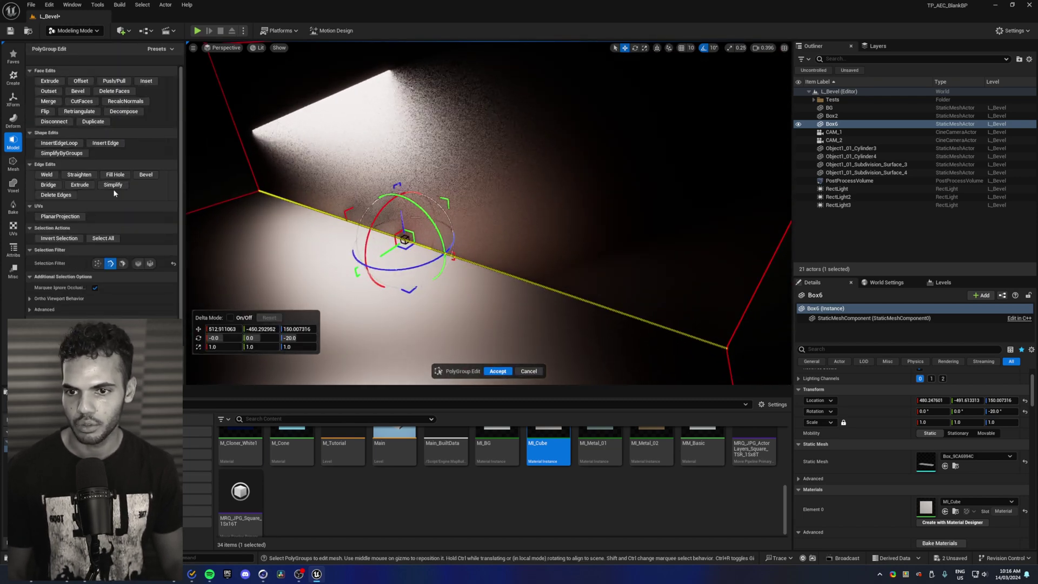
pyautogui.click(146, 174)
pyautogui.moveTo(115, 82); pyautogui.dragTo(144, 84)
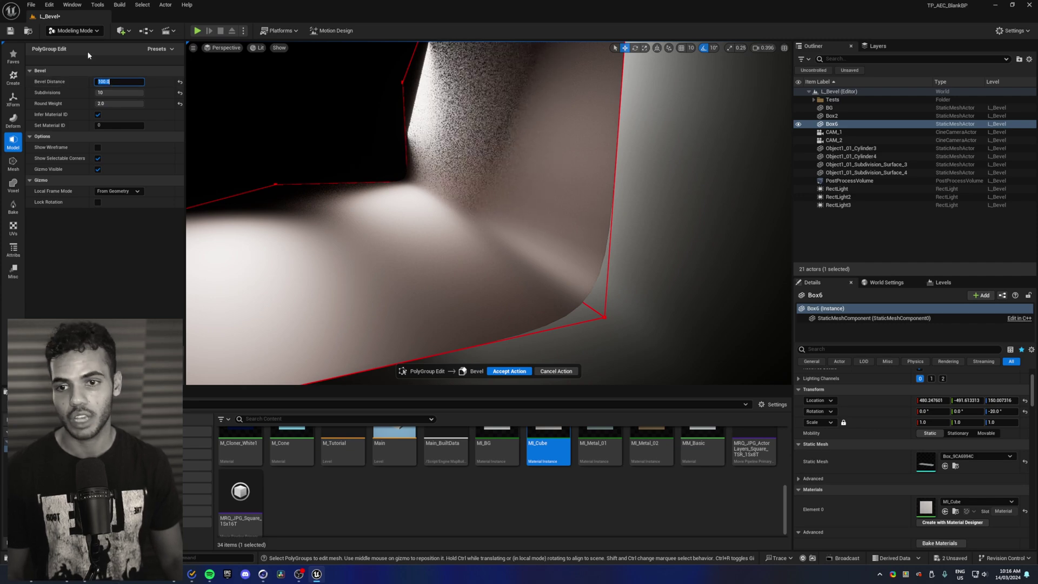
pyautogui.write('50')
pyautogui.press('Return')
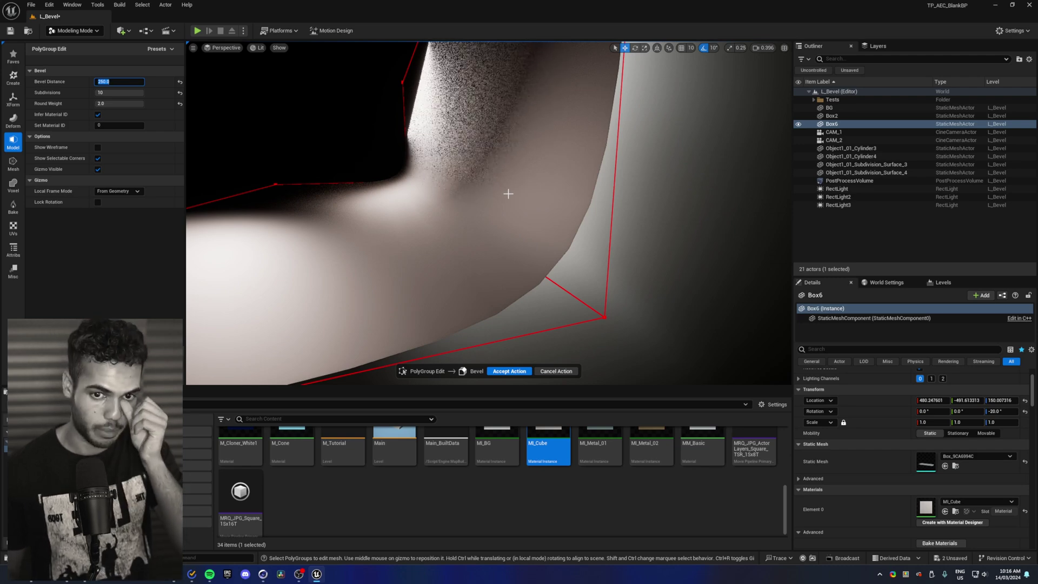
pyautogui.click(509, 371)
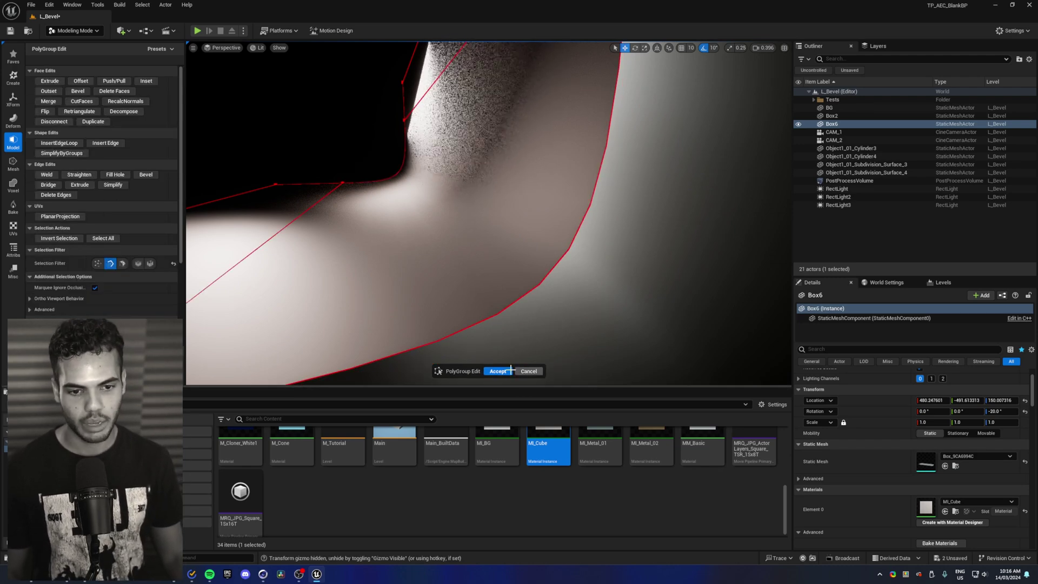
# Step: Accept the PolyGroup edit of the curved backdrop and view the whole shape from farther away
pyautogui.click(503, 369)
pyautogui.scroll(3, 533, 259)
pyautogui.moveTo(636, 366); pyautogui.dragTo(471, 258, button='right')
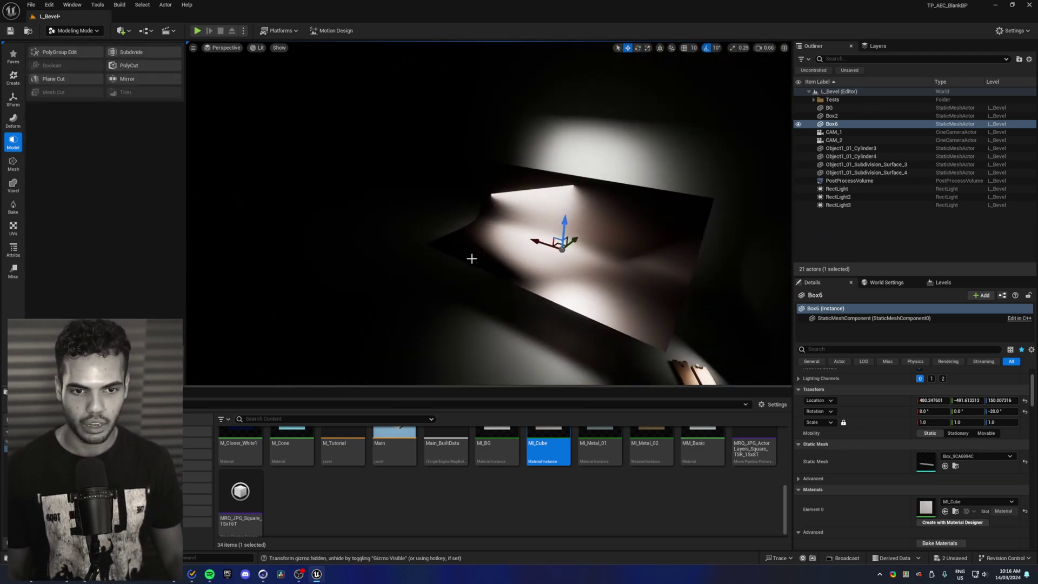
# Step: Move the backdrop to about X 818, Y -619 in unlit view and locate its static mesh asset in the project content
pyautogui.hotkey('alt', '3')
pyautogui.moveTo(564, 241); pyautogui.dragTo(508, 226)
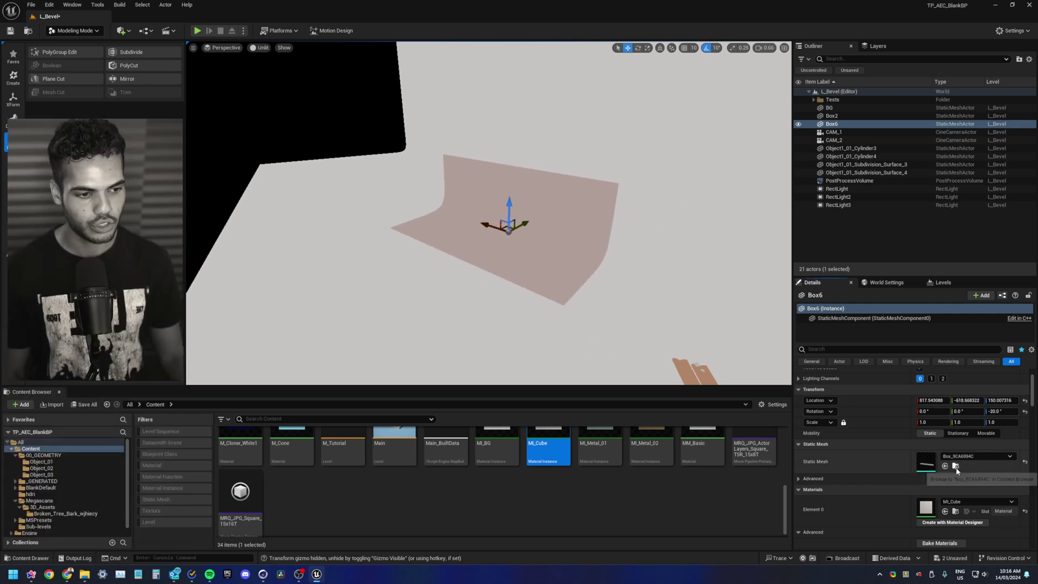
pyautogui.click(957, 468)
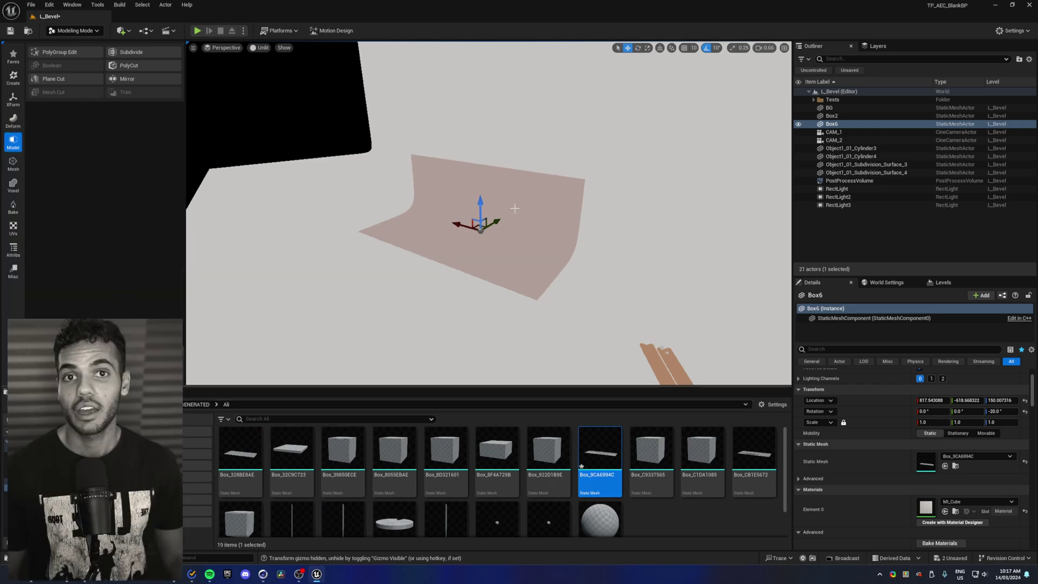
# Step: Restore the lit view and delete the backdrop from the level
pyautogui.hotkey('alt', '4')
pyautogui.moveTo(514, 208); pyautogui.dragTo(451, 161, button='right')
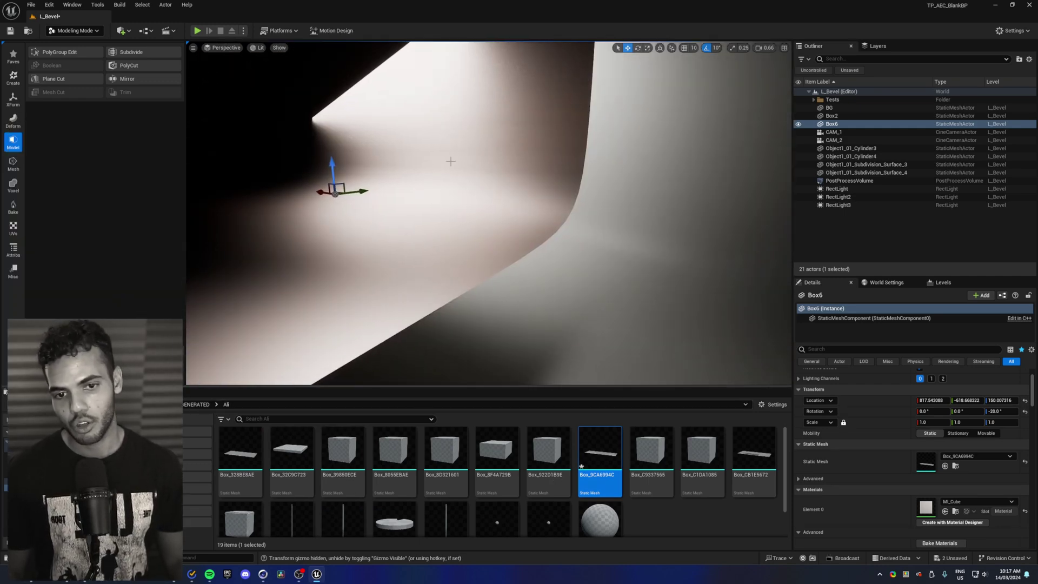
pyautogui.press('Delete')
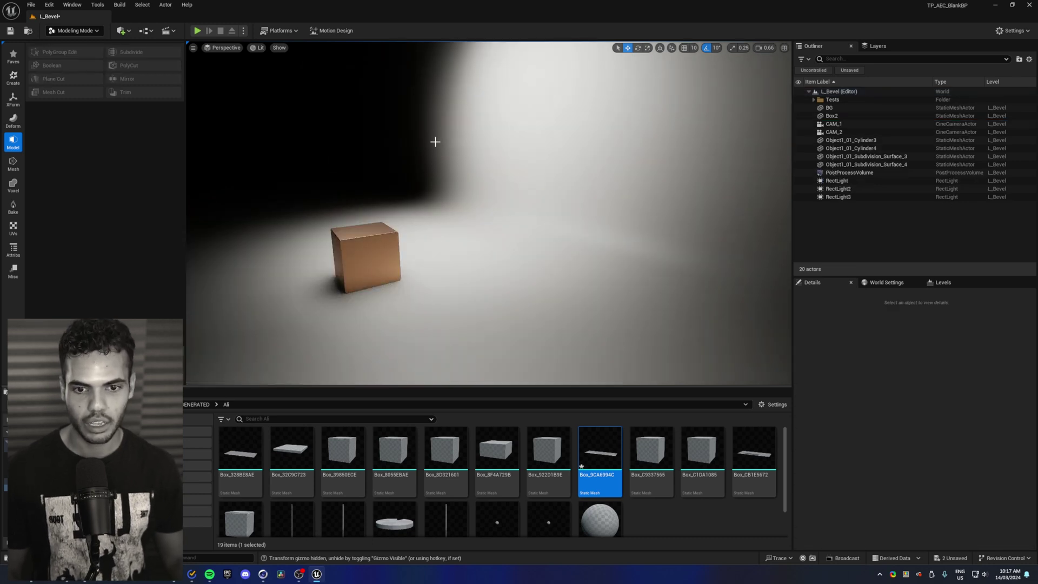
# Step: Create a 100 × 100 × 100 box on the floor beside the metal box, at about X 400, Y -486
pyautogui.click(14, 76)
pyautogui.click(44, 54)
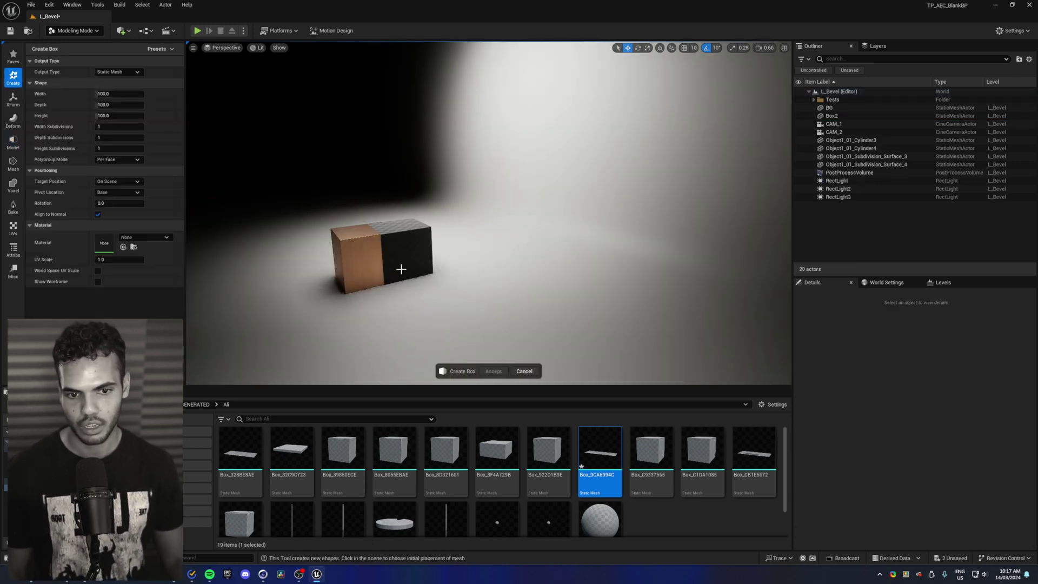
pyautogui.click(476, 306)
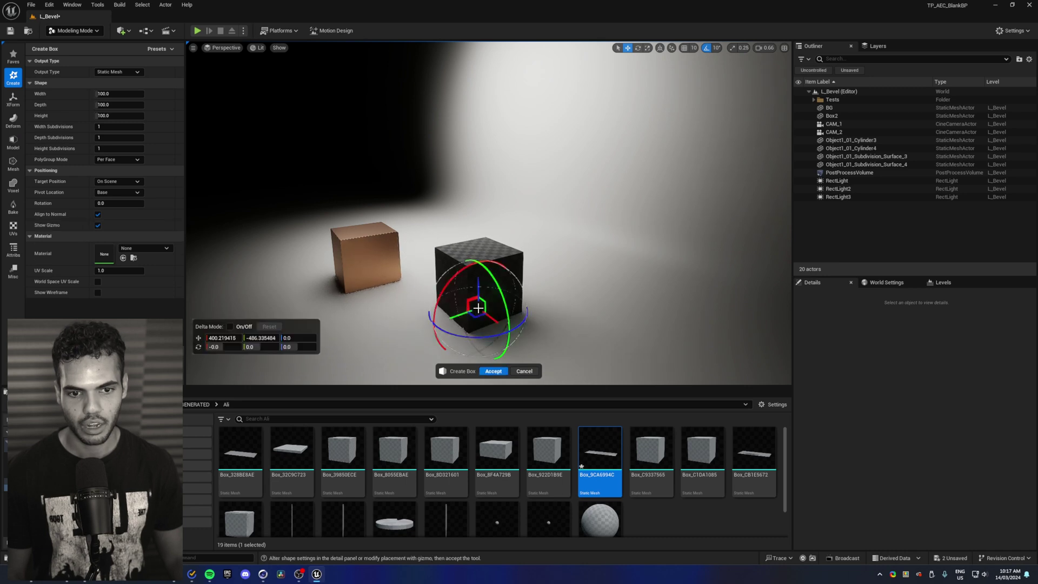
pyautogui.click(494, 371)
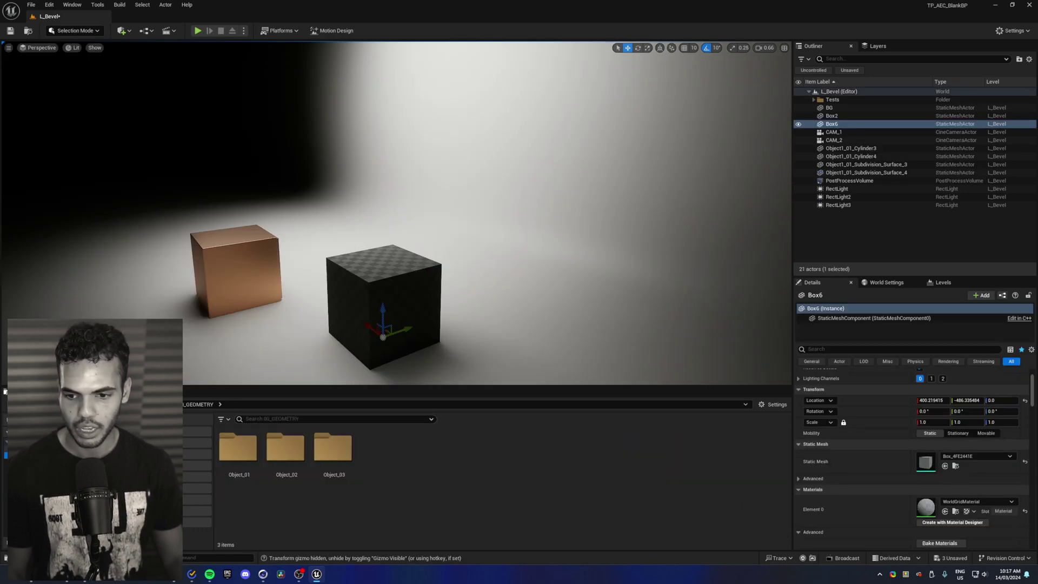
# Step: Assign the M_Cloner_Cube1 material from the project content to the new box
pyautogui.click(32, 442)
pyautogui.click(32, 449)
pyautogui.scroll(-2, 445, 464)
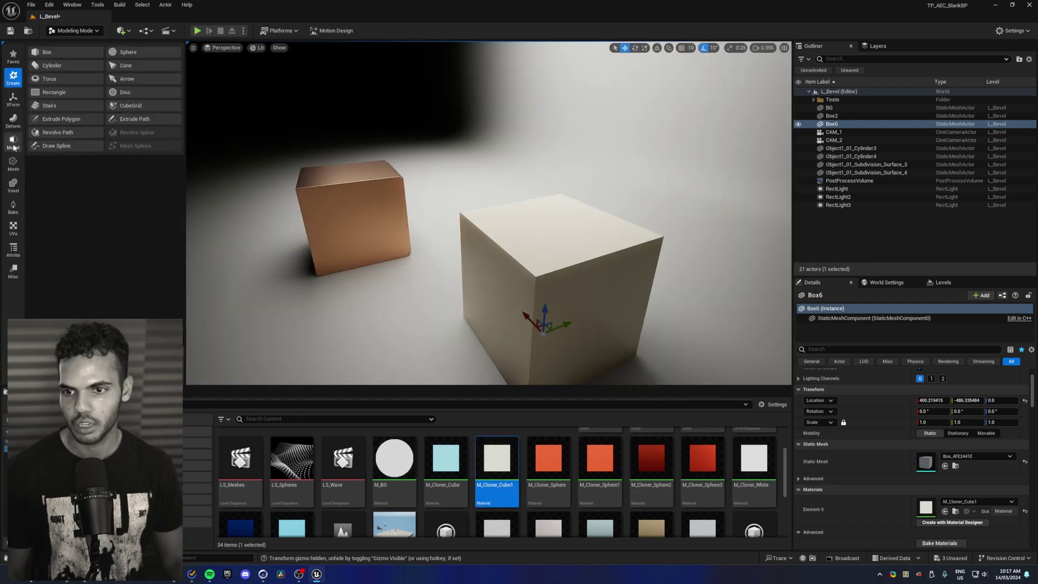
# Step: Bevel the edges of the new cream box with PolyGroup Edit to give them a soft rounding, and accept
pyautogui.click(13, 145)
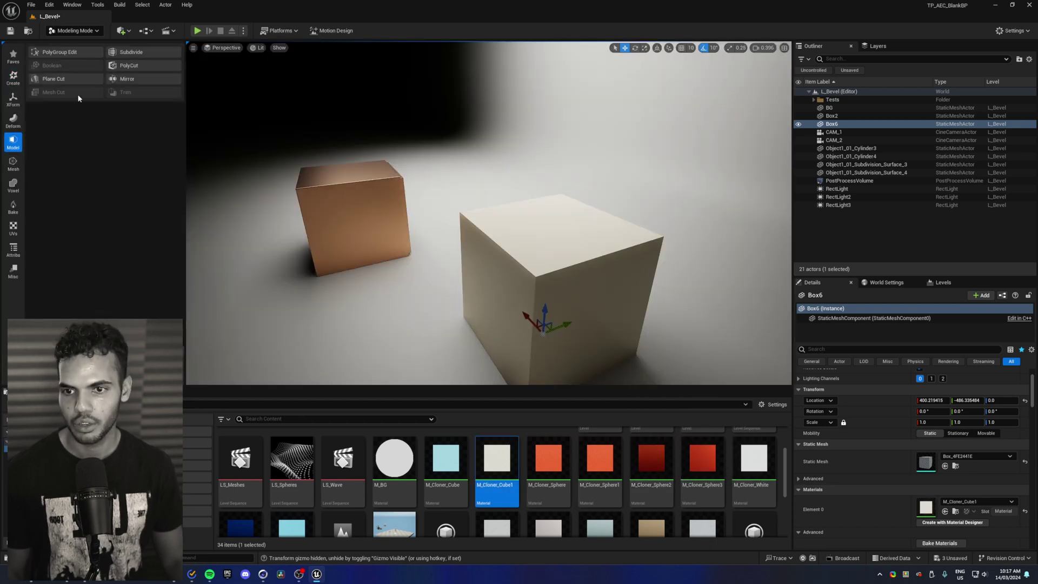
pyautogui.click(65, 52)
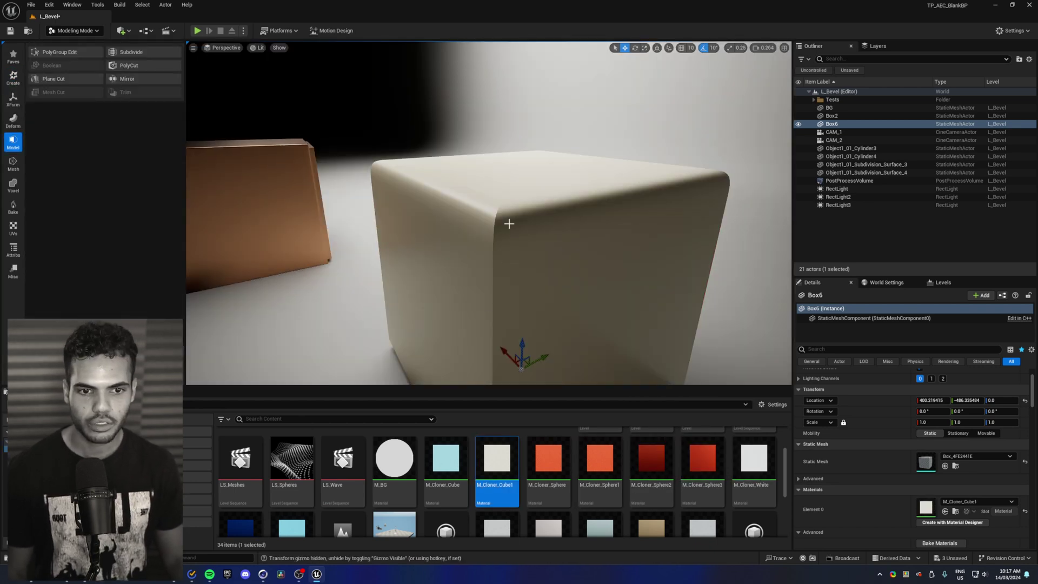
pyautogui.keyDown('alt'); pyautogui.moveTo(509, 223); pyautogui.dragTo(730, 216); pyautogui.keyUp('alt')
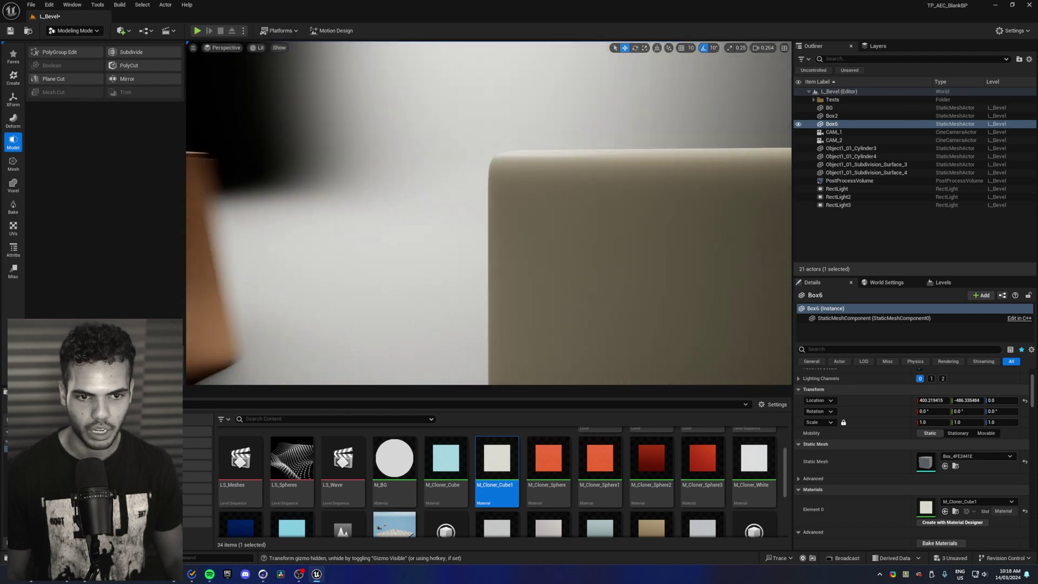
# Step: Examine the metal box's beveled edges and highlights up close, and compare them with the rounded cream box
pyautogui.moveTo(509, 223); pyautogui.dragTo(491, 211, button='right')
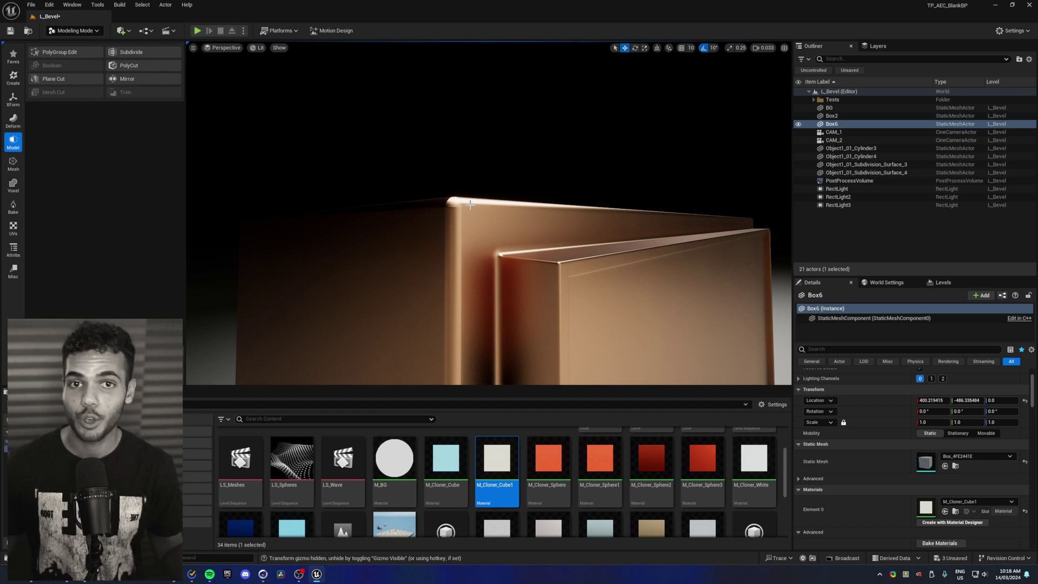
pyautogui.click(13, 250)
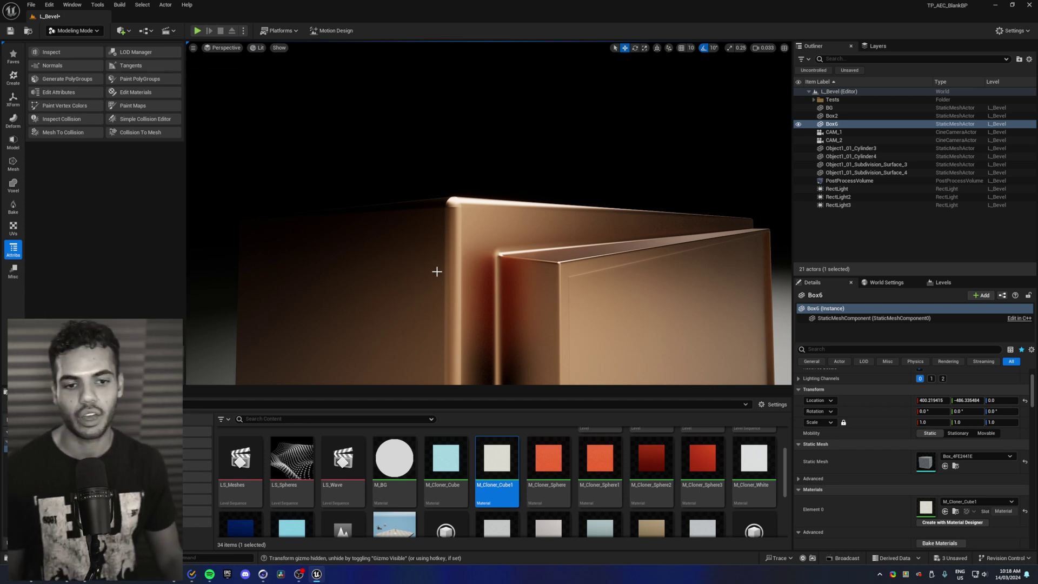
pyautogui.keyDown('alt'); pyautogui.moveTo(437, 271); pyautogui.dragTo(521, 311); pyautogui.keyUp('alt')
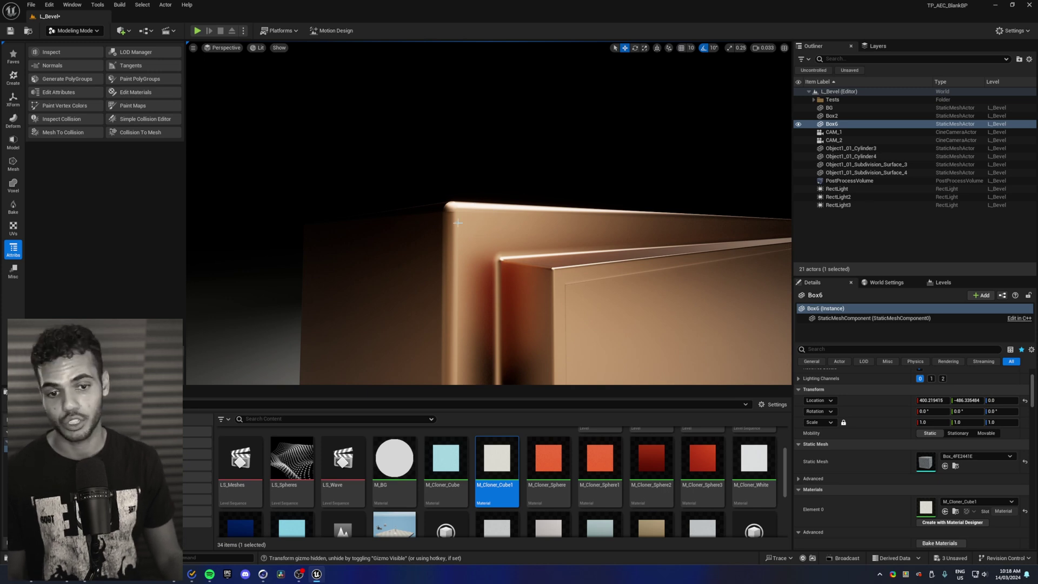
pyautogui.keyDown('alt'); pyautogui.moveTo(785, 245); pyautogui.dragTo(811, 262); pyautogui.keyUp('alt')
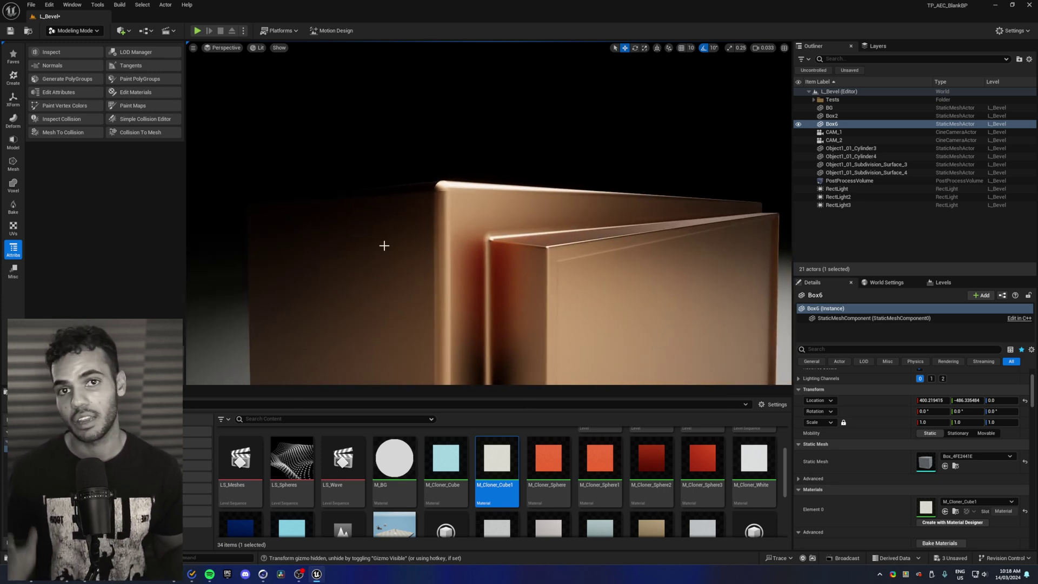
pyautogui.moveTo(390, 238); pyautogui.dragTo(637, 260, button='right')
pyautogui.scroll(3, 390, 238)
pyautogui.moveTo(476, 238); pyautogui.dragTo(449, 236, button='right')
pyautogui.press('s')
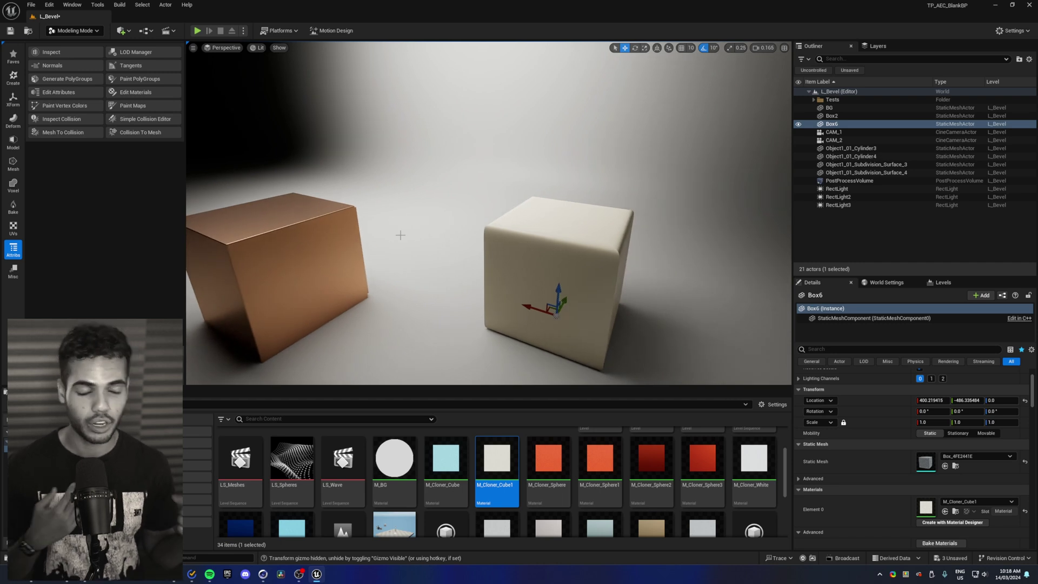